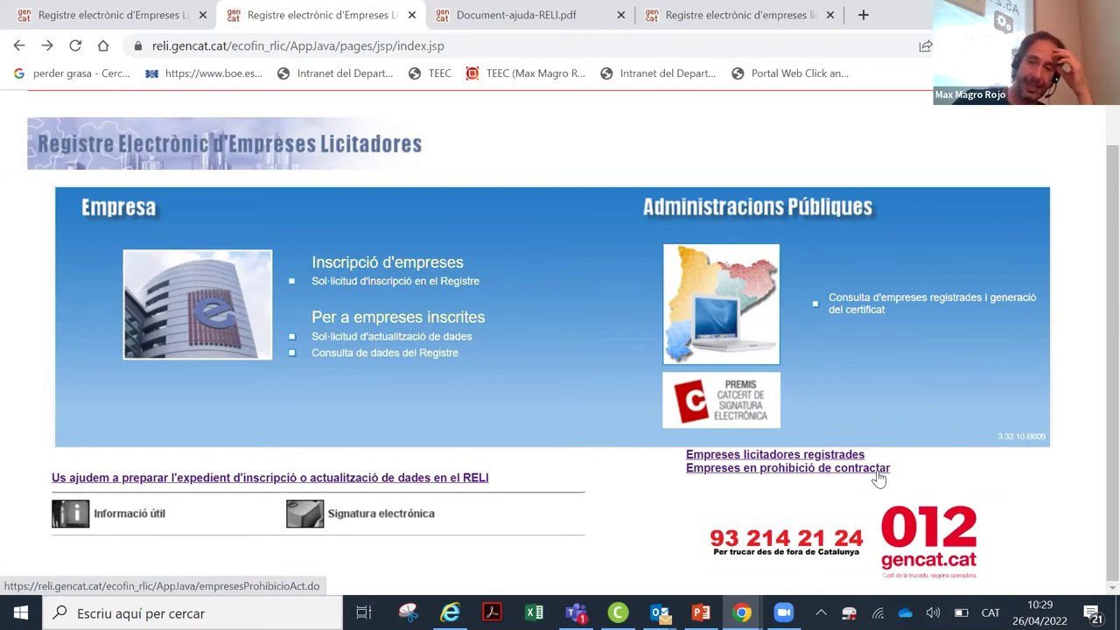
Step: Open the companies barred from contracting list and scroll through their scopes, dates and legal causes
left_click(872, 479)
scroll(933, 425, "down", 1)
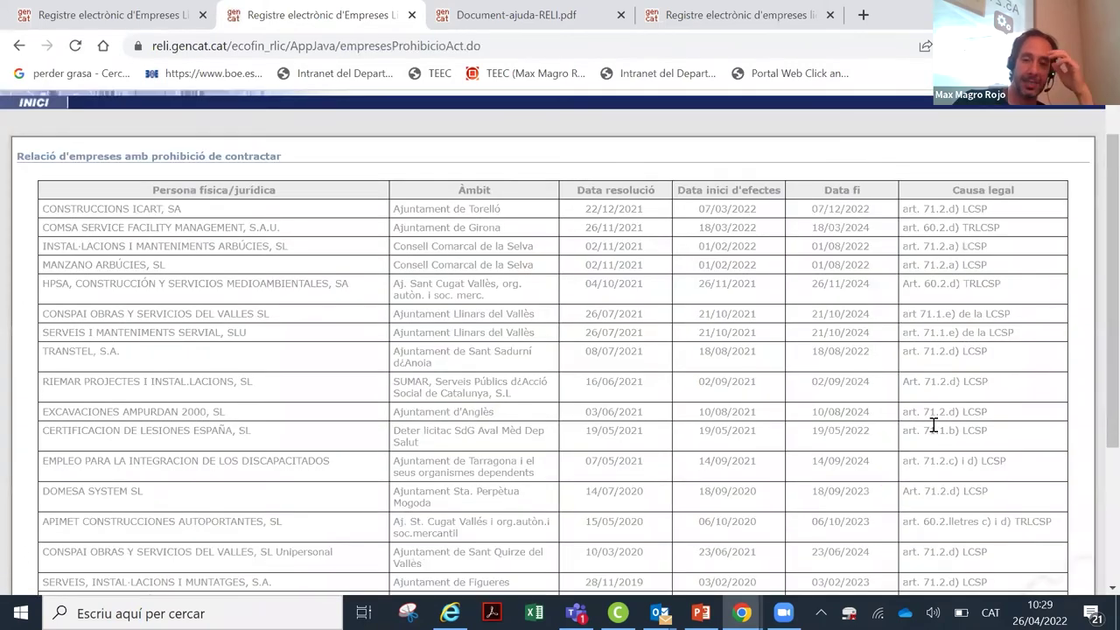
scroll(933, 425, "down", 3)
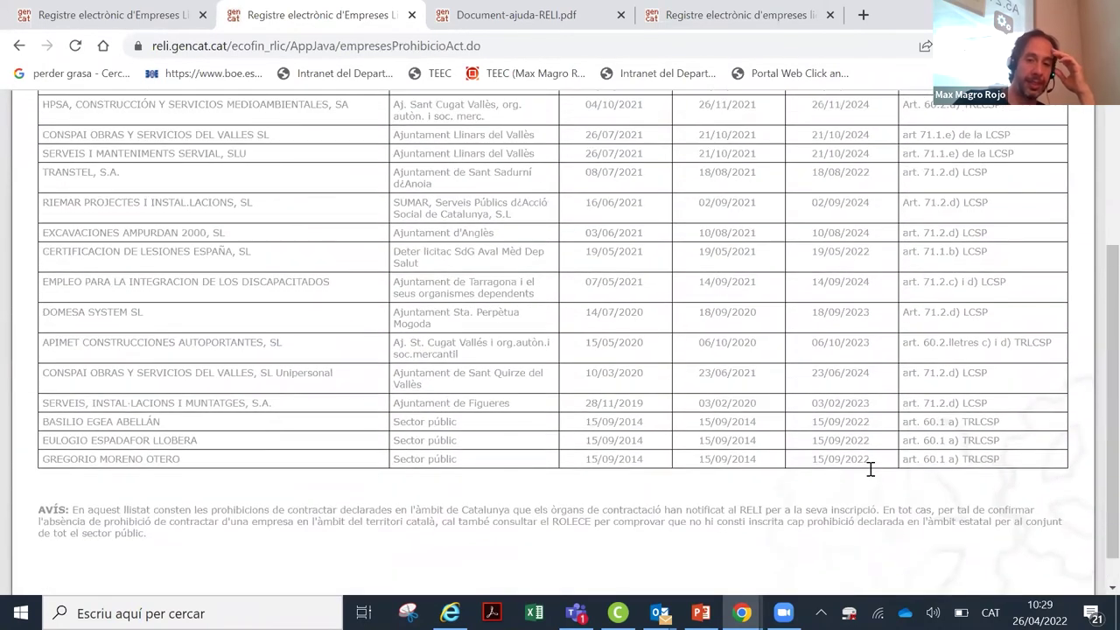
scroll(871, 469, "up", 3)
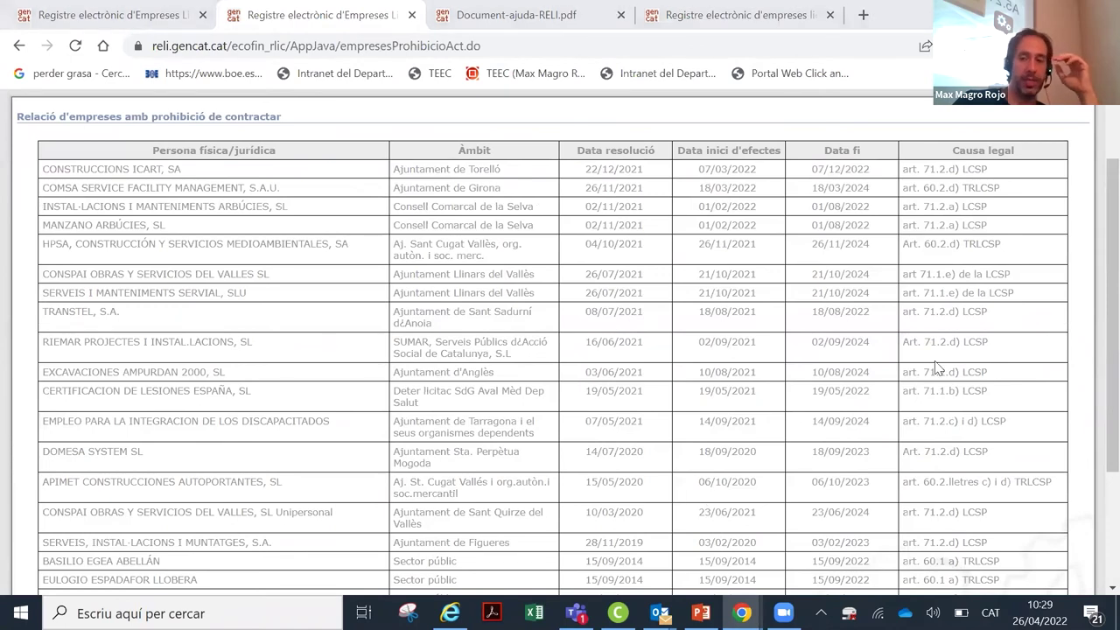
scroll(1093, 357, "down", 1)
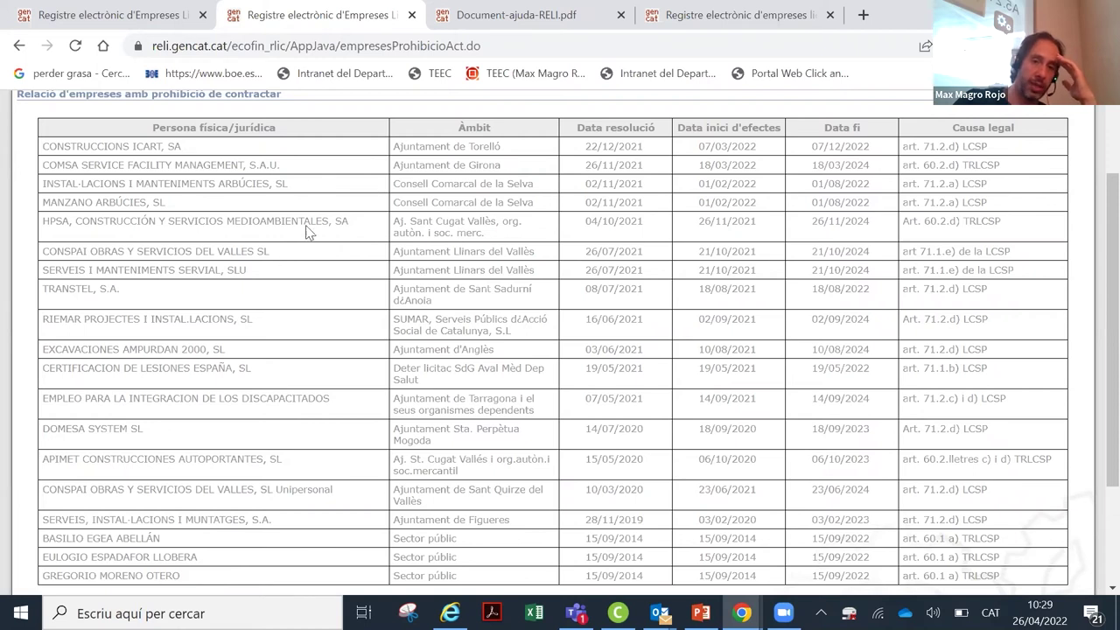
scroll(316, 294, "down", 1)
scroll(316, 295, "up", 2)
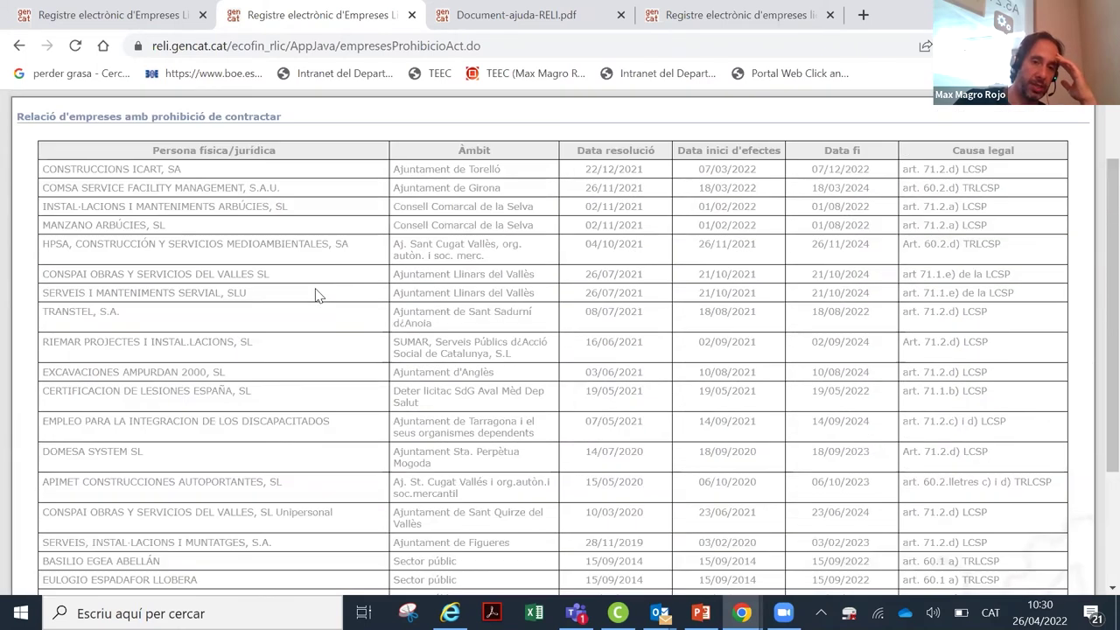
scroll(477, 244, "down", 2)
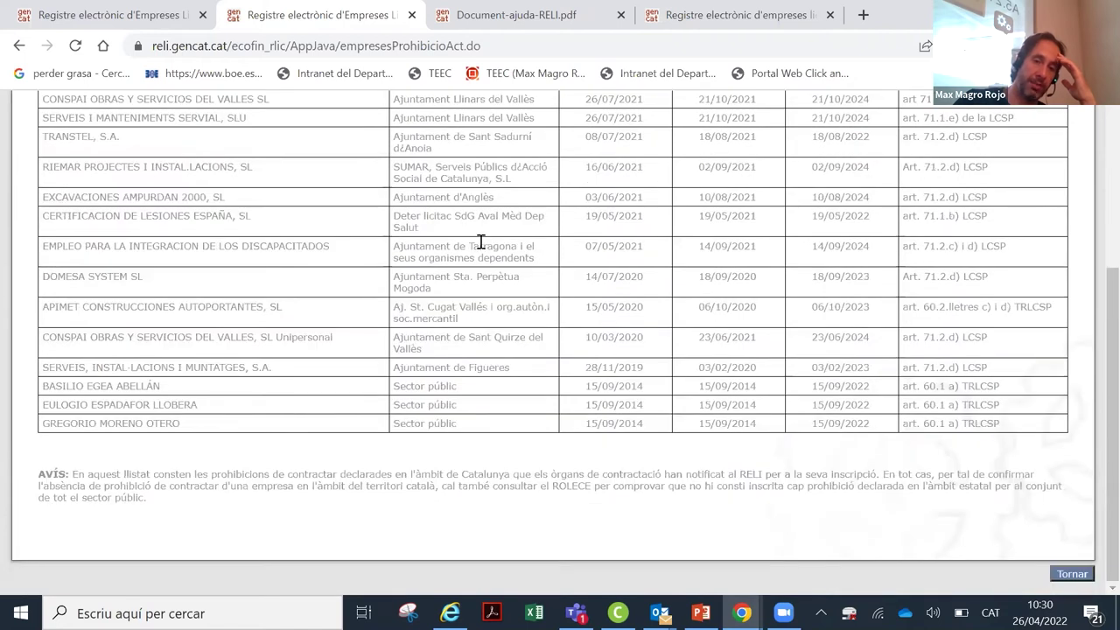
scroll(481, 241, "up", 2)
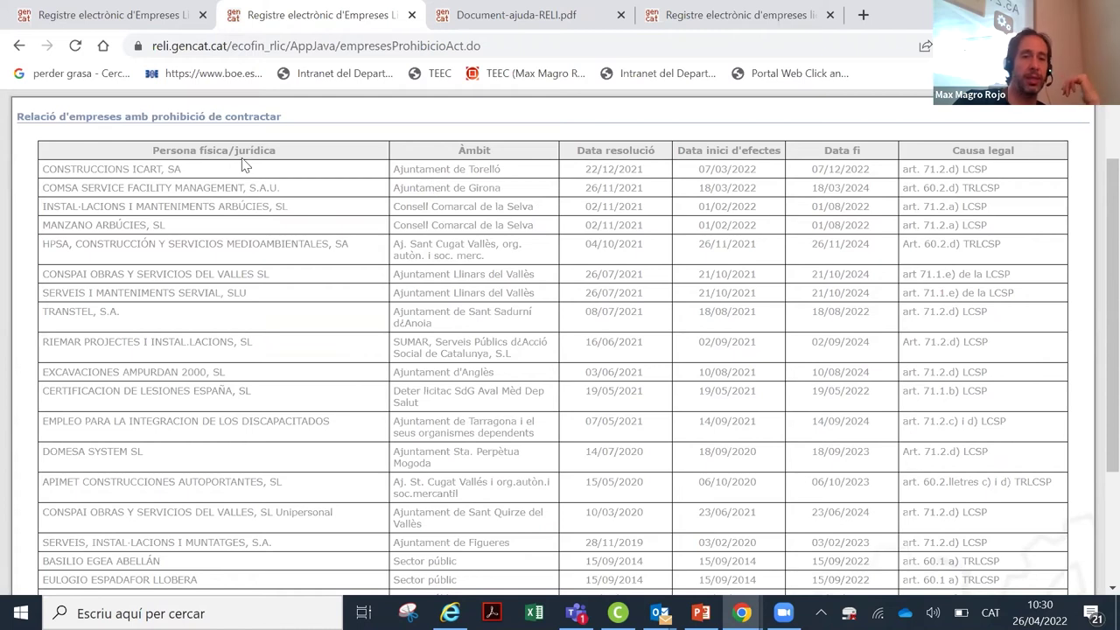
Step: From the home page, open the registered-company consultation and sign in with the EC-SectorPublic certificate
left_click(20, 46)
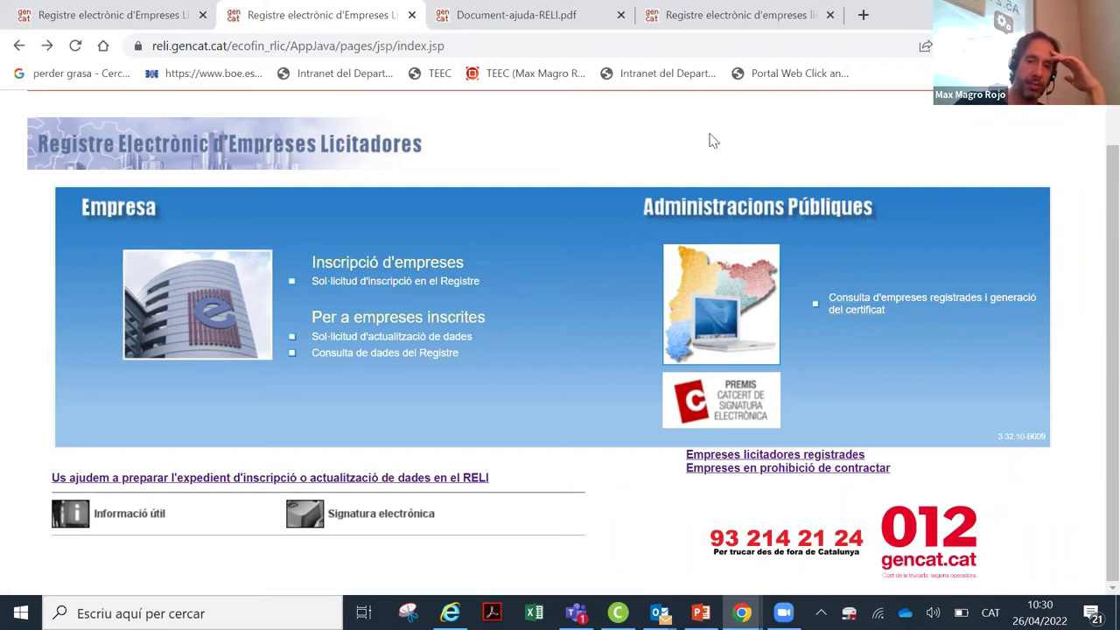
left_click(875, 311)
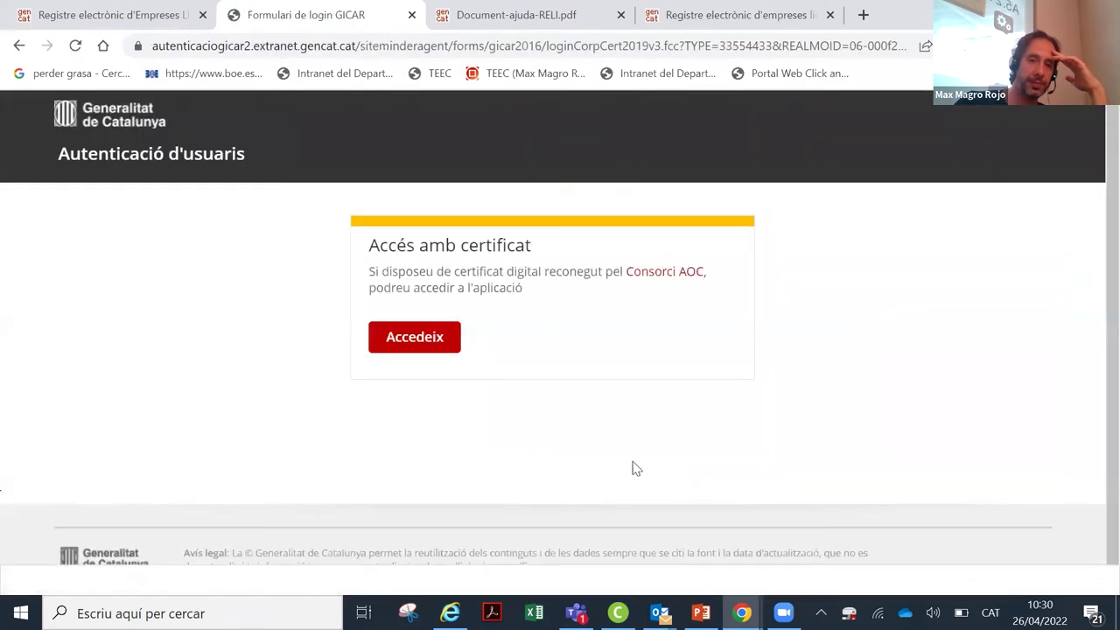
left_click(425, 340)
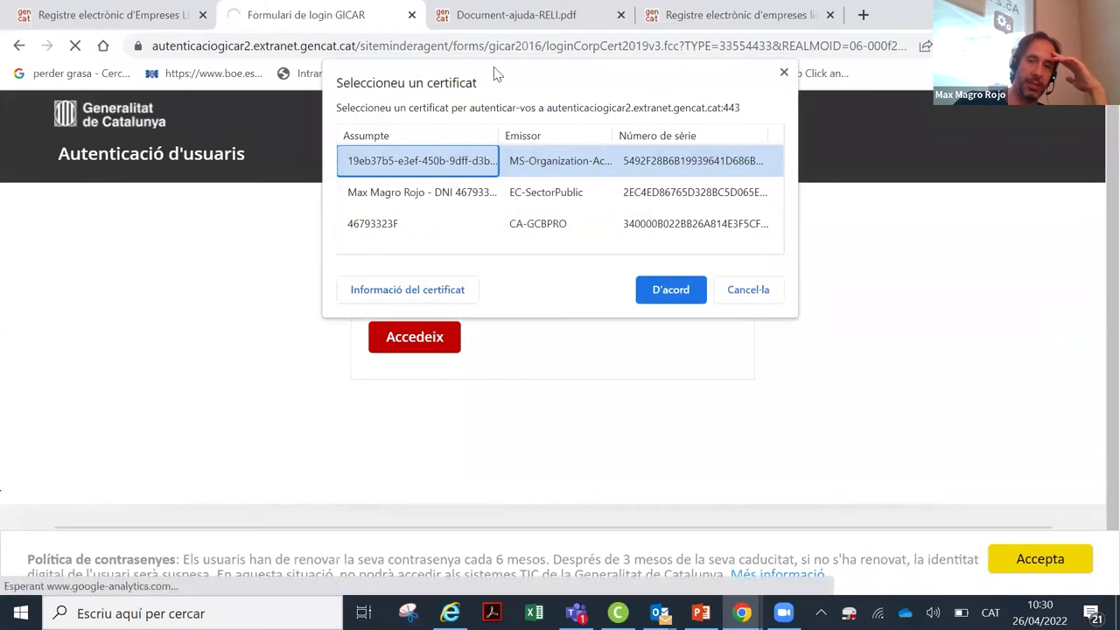
left_click(468, 197)
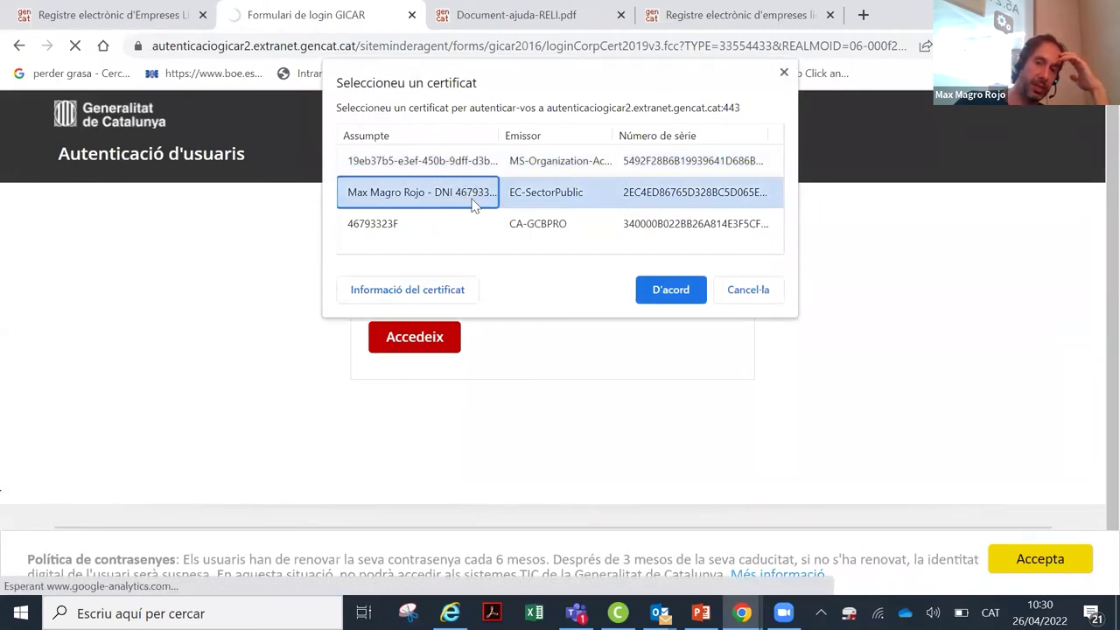
left_click(657, 297)
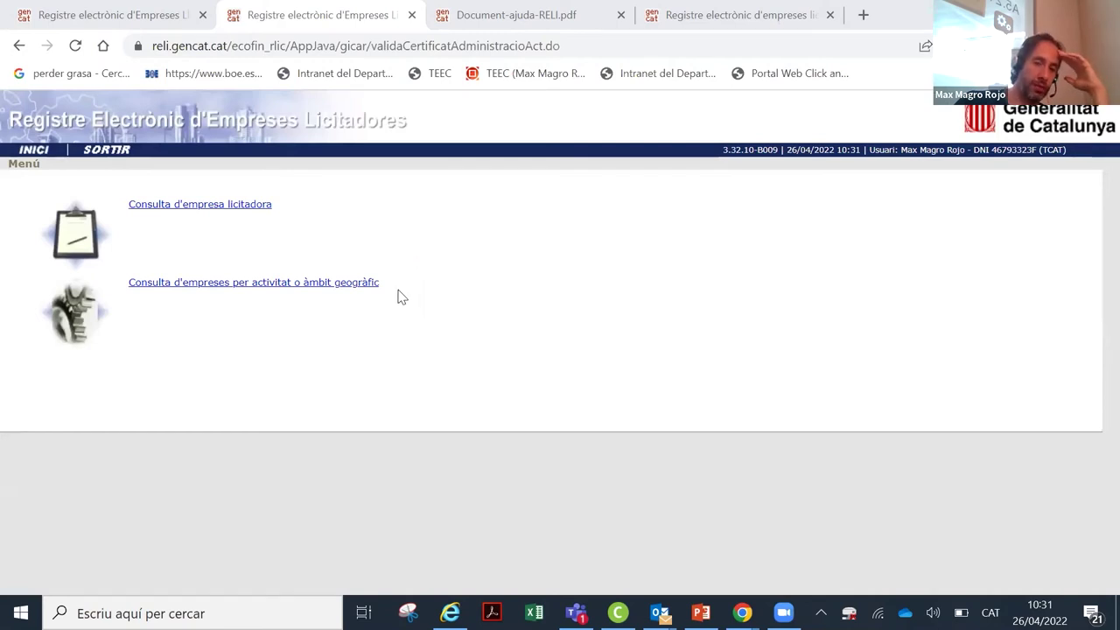
Step: Search bidding companies named 'obres' with registry date 26/04/2022
left_click(196, 210)
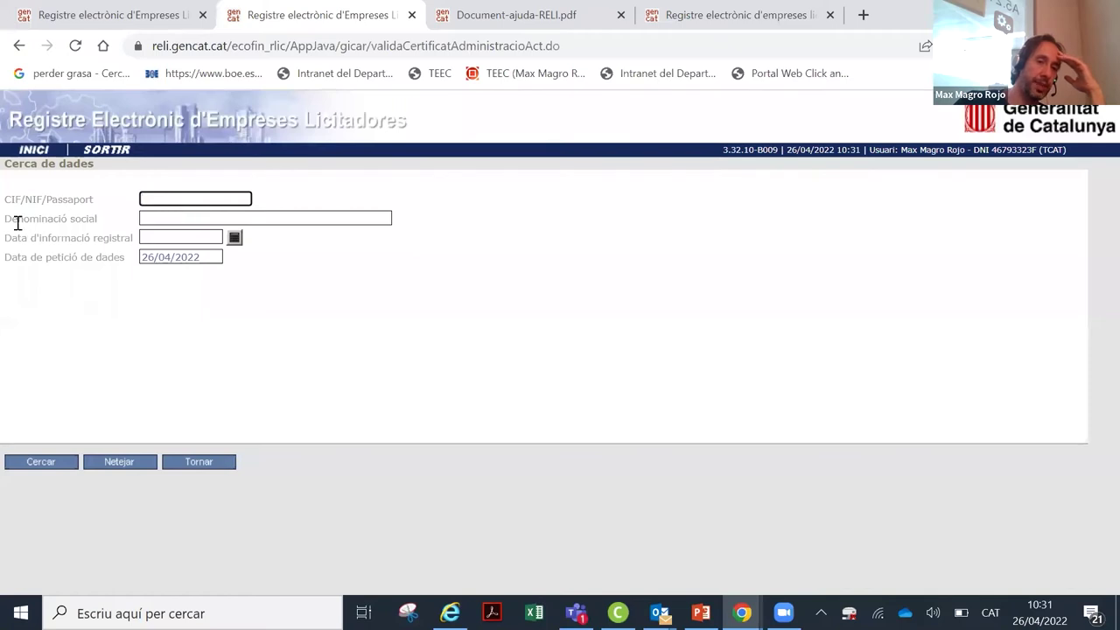
left_click(177, 223)
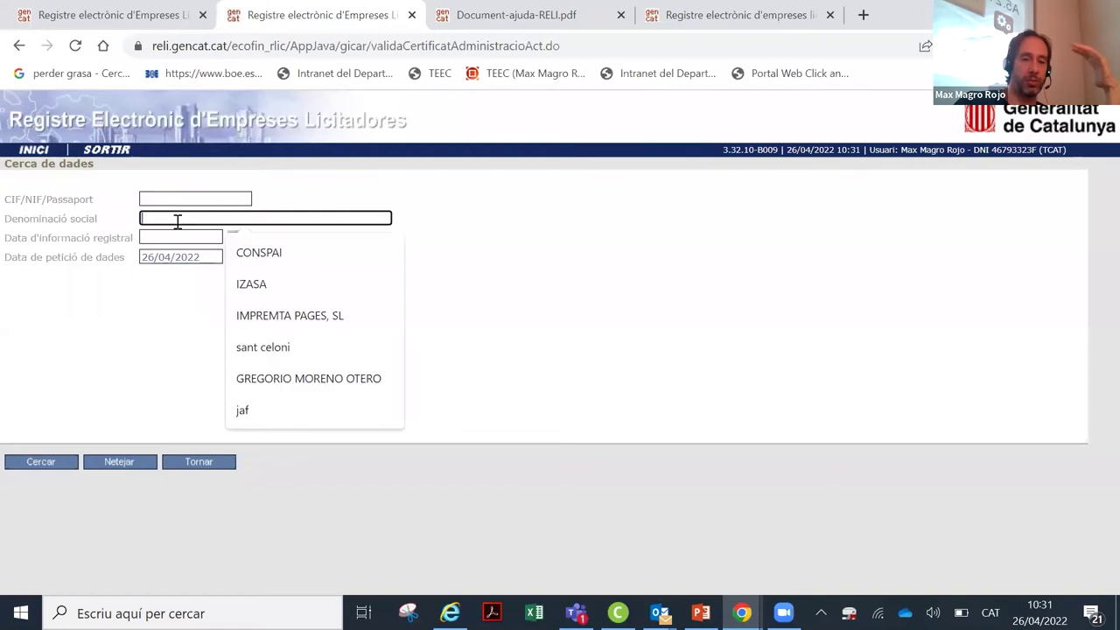
type("obres")
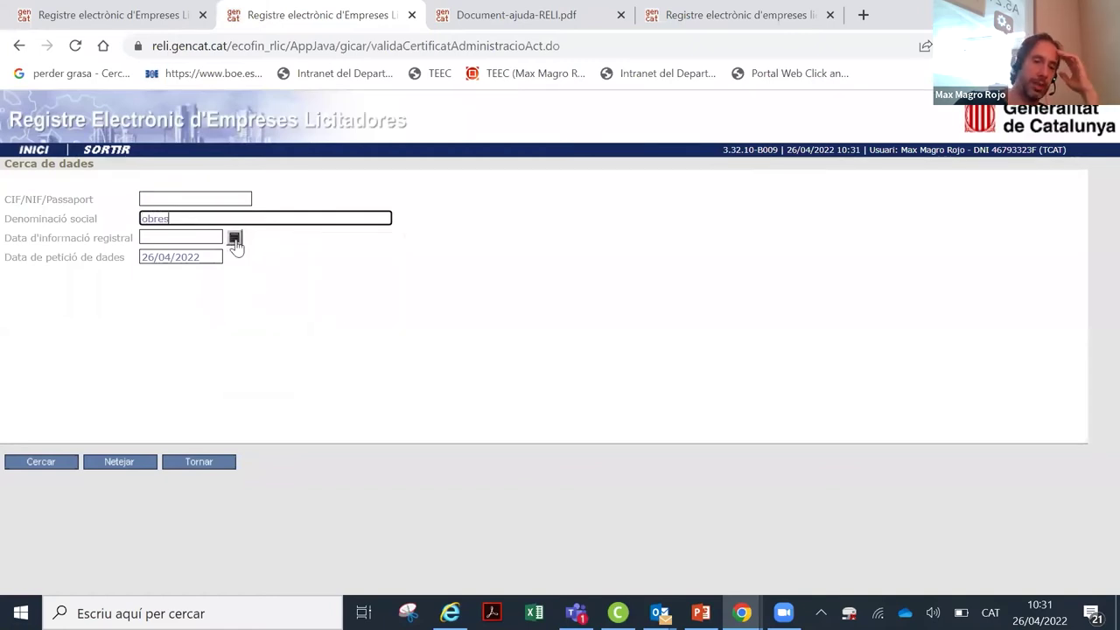
left_click(234, 239)
left_click(145, 324)
left_click(41, 461)
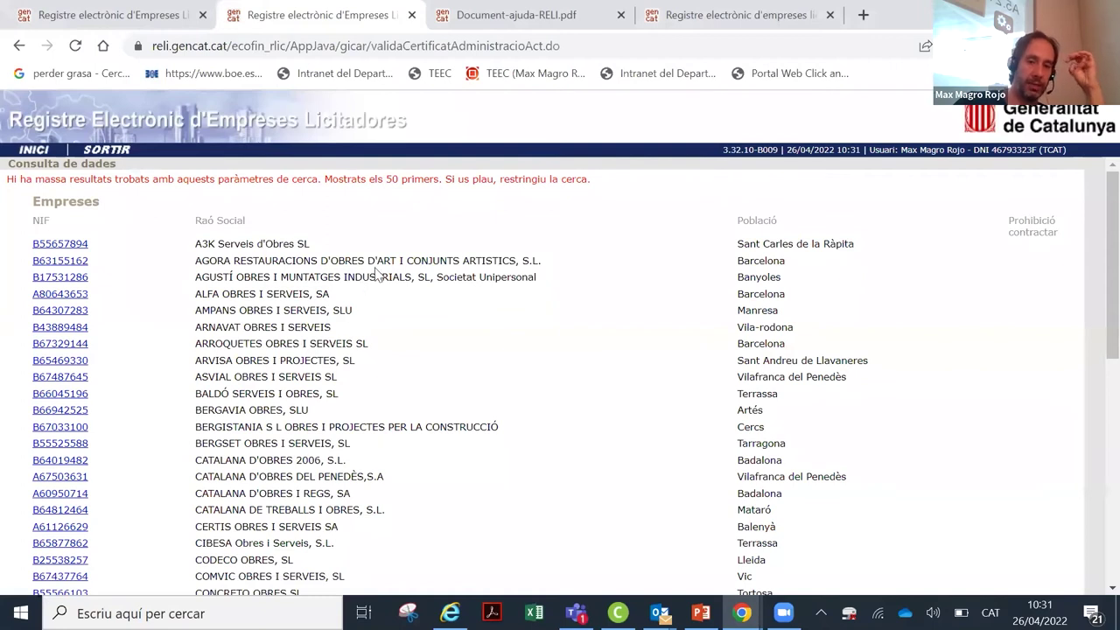
Step: Review the results, including the Prohibició contractar column, then return to the empty search form
scroll(374, 273, "down", 4)
scroll(493, 297, "up", 4)
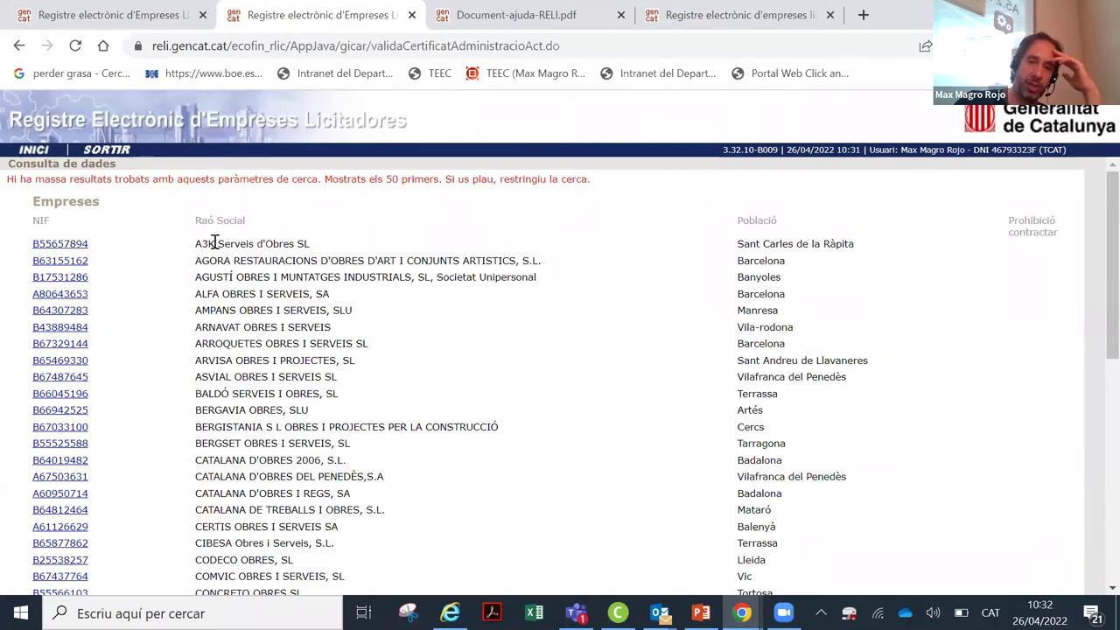
scroll(214, 243, "down", 6)
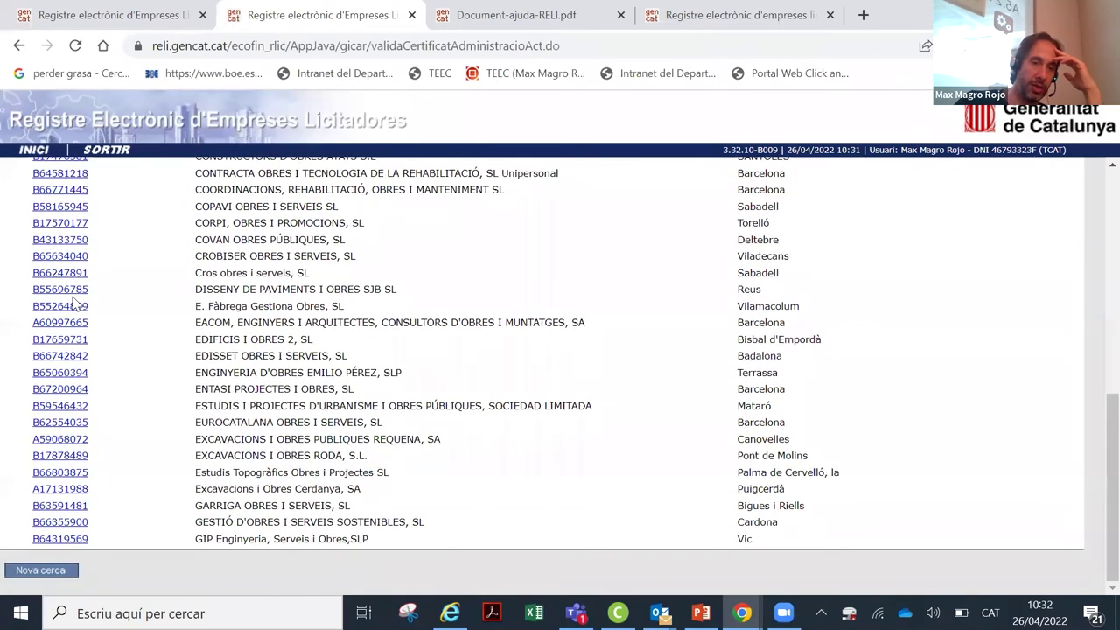
scroll(75, 304, "up", 6)
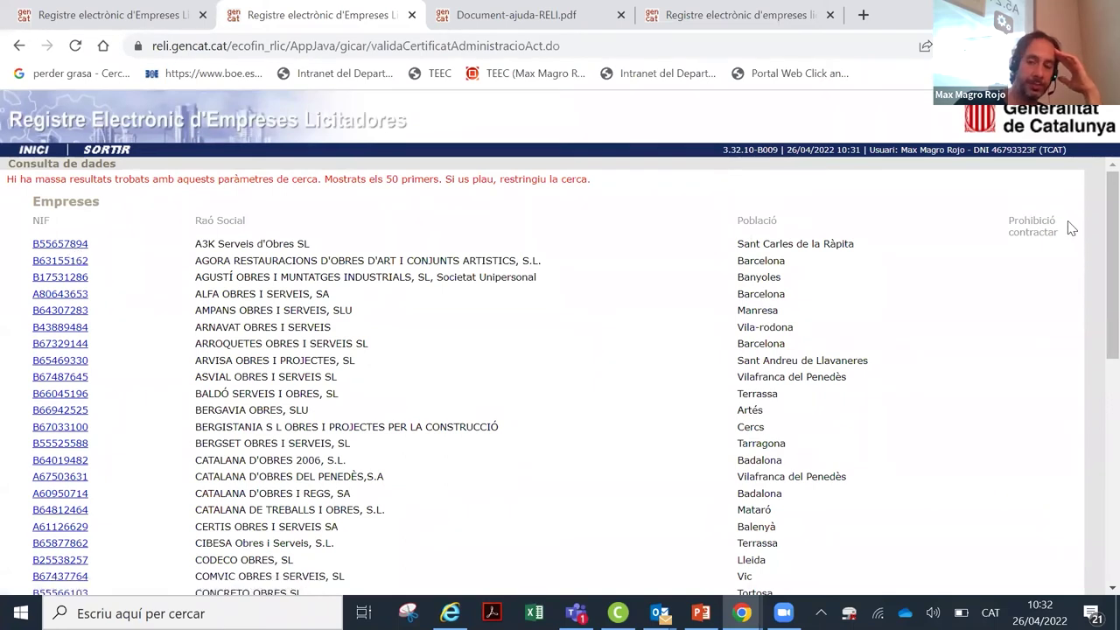
left_click_drag(1054, 226, 1011, 219)
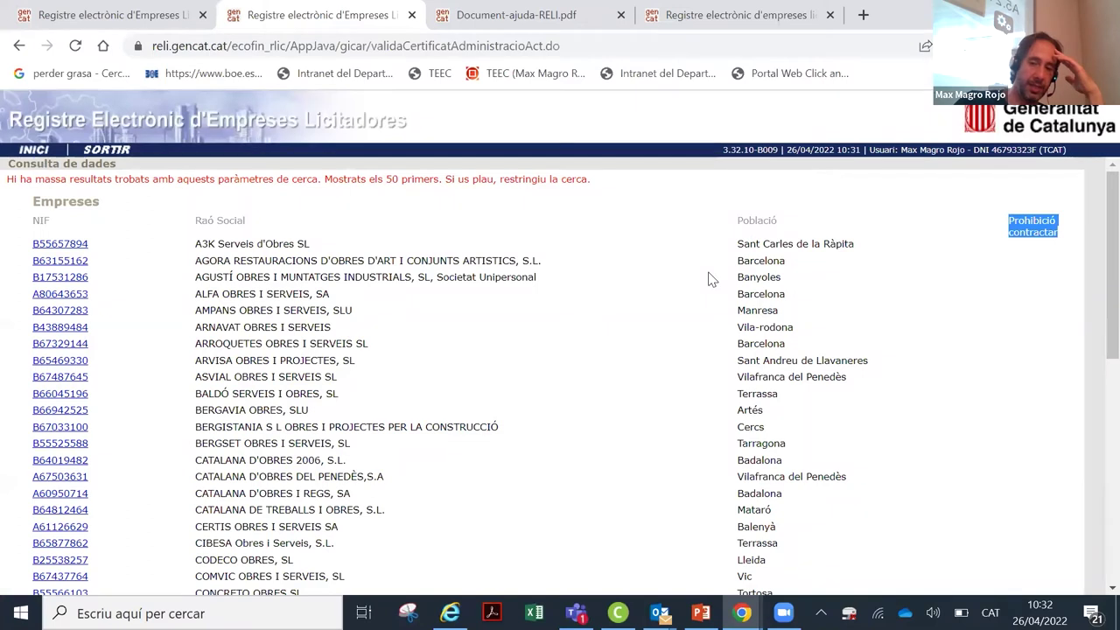
left_click(18, 48)
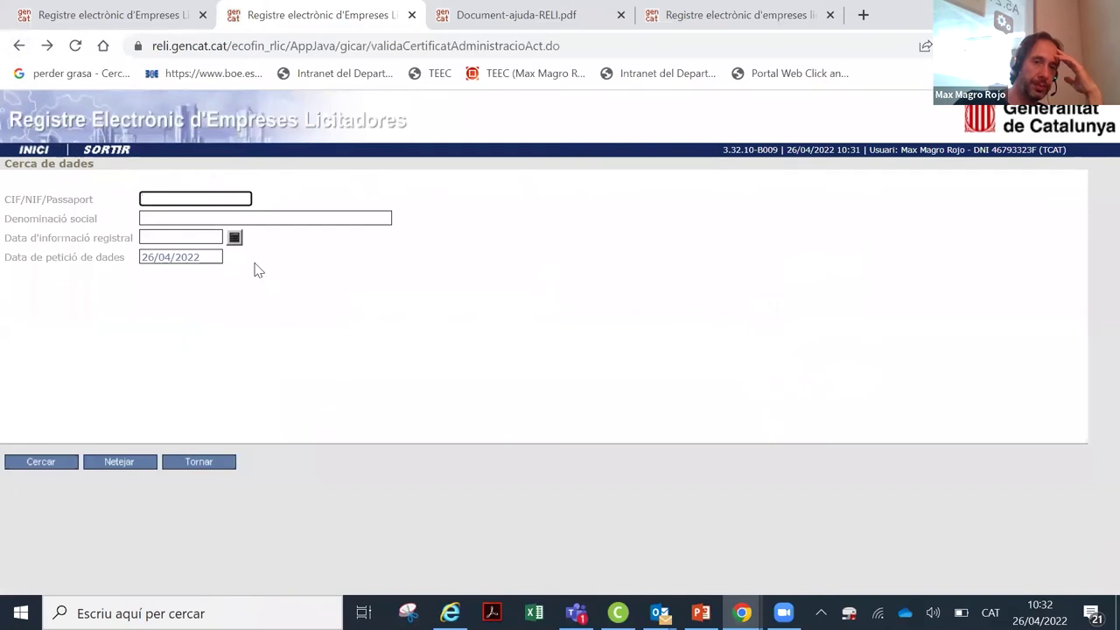
Step: In the activity or geographic area search, set municipality El Prat de Llobregat, Barcelona province
left_click(21, 45)
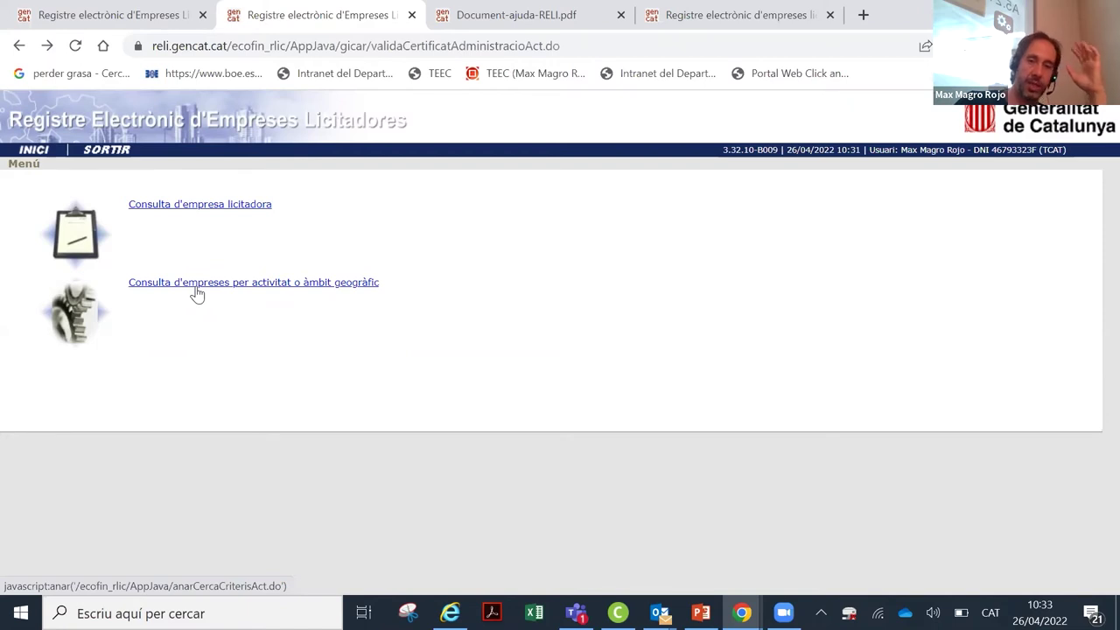
left_click(197, 289)
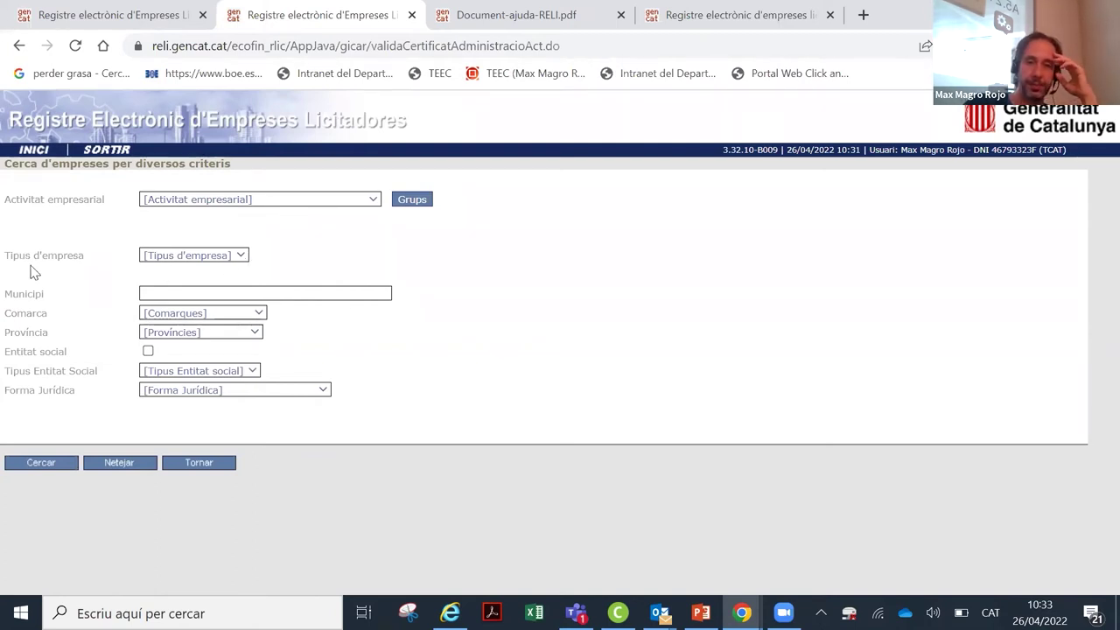
left_click(240, 255)
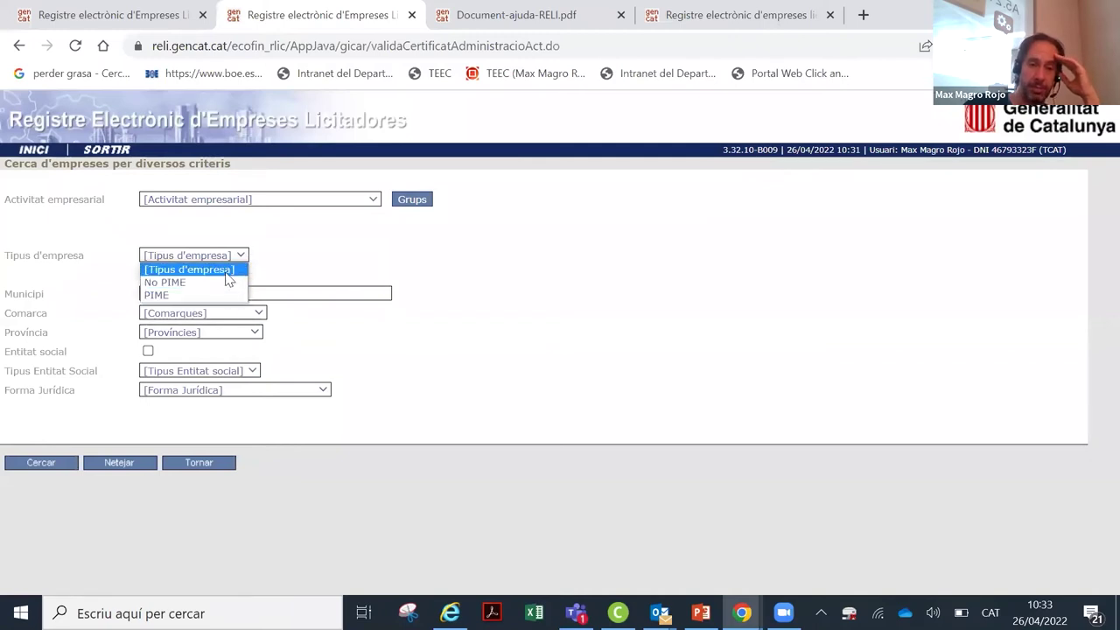
left_click(234, 313)
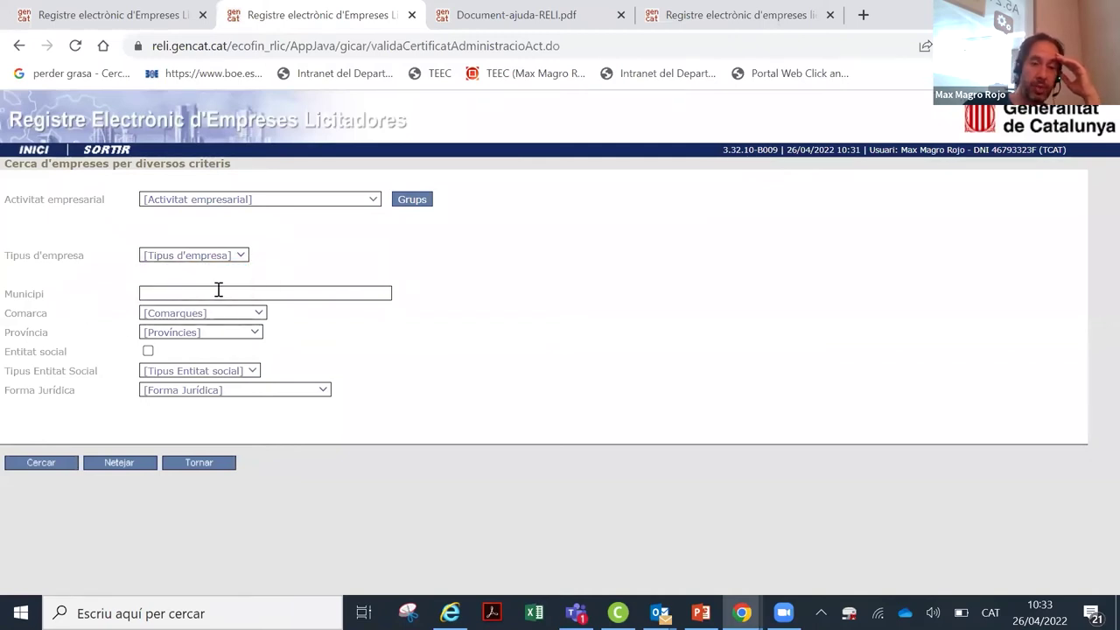
left_click(219, 290)
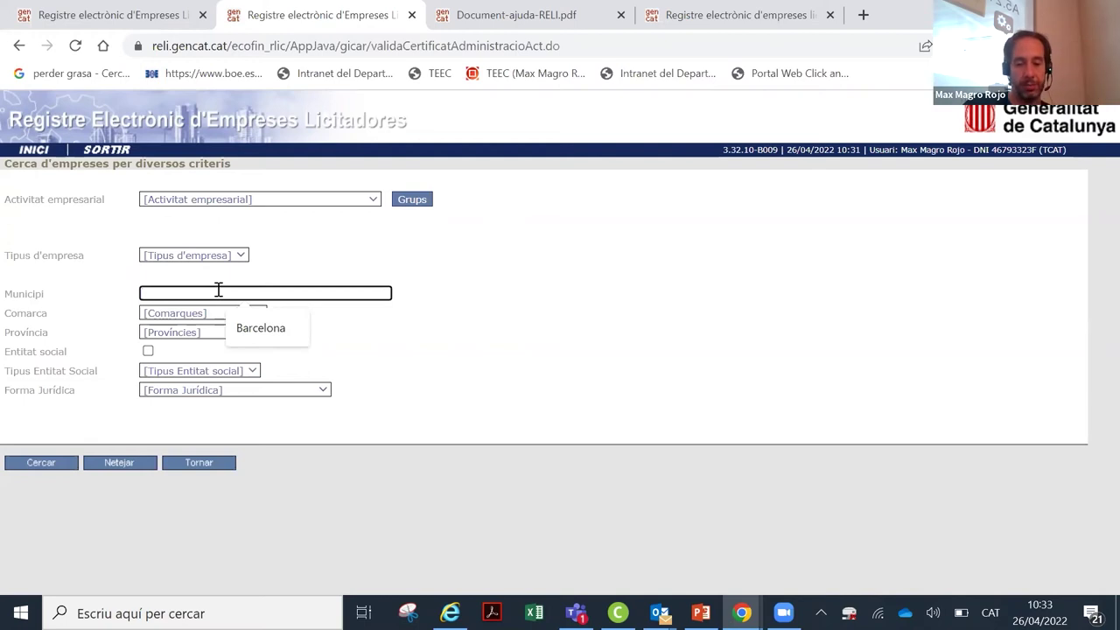
type("el prat de llobregat")
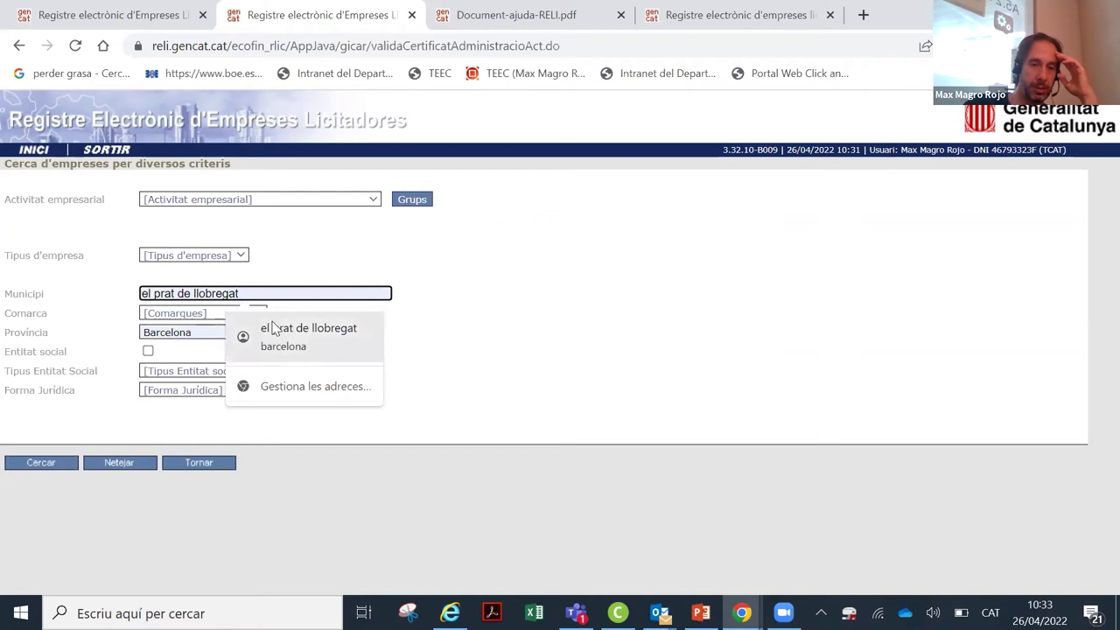
left_click(272, 327)
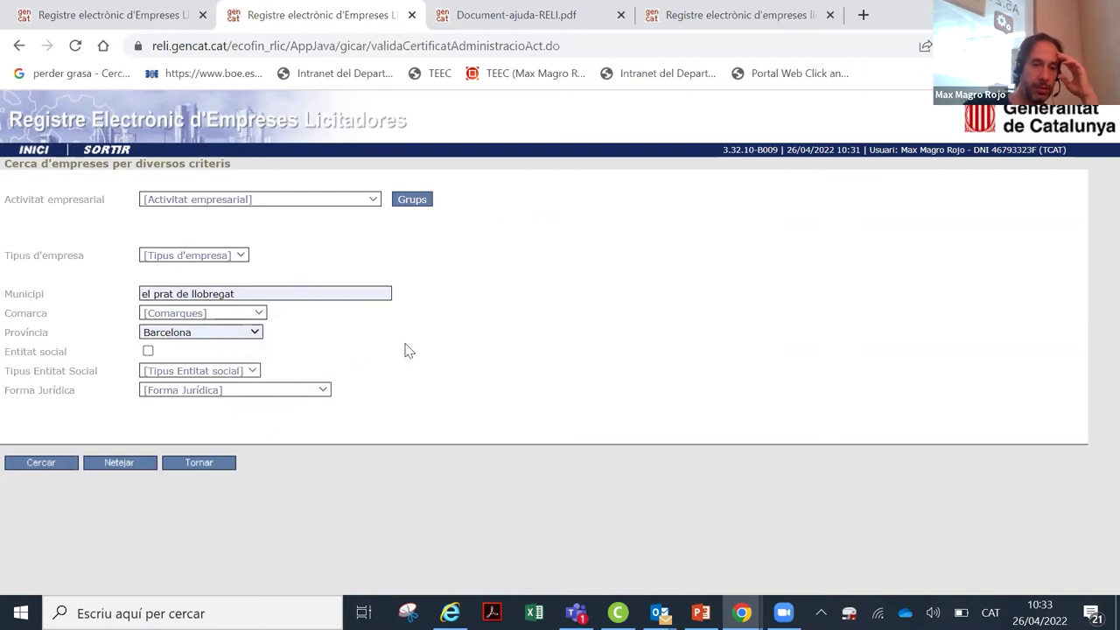
Step: Leave social entity type blank, set legal form to Societat anònima, and search
left_click(254, 371)
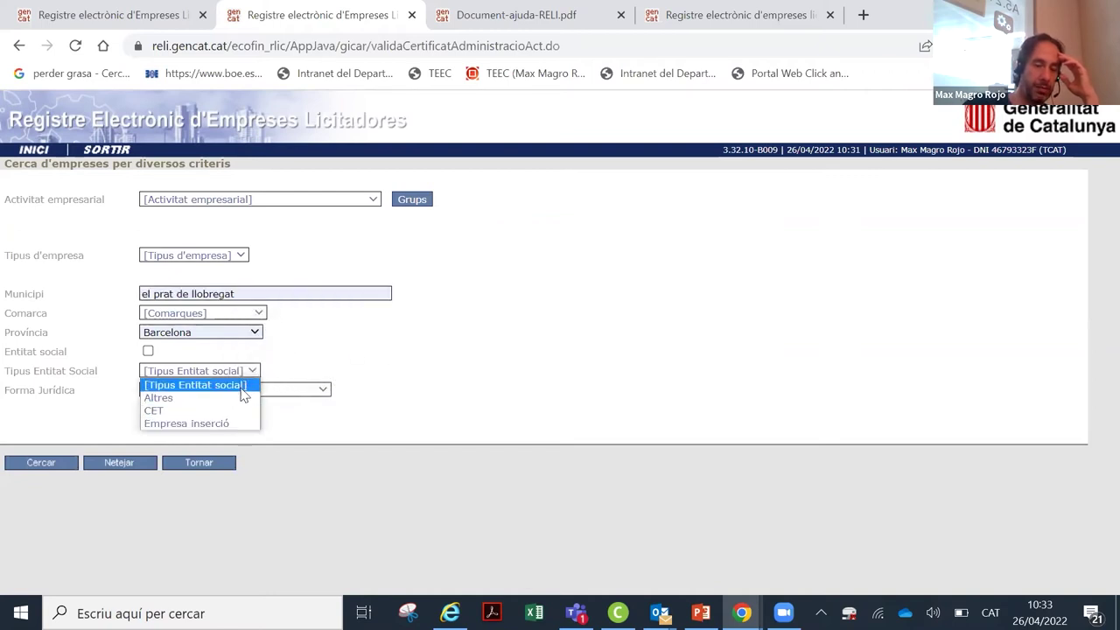
left_click(309, 372)
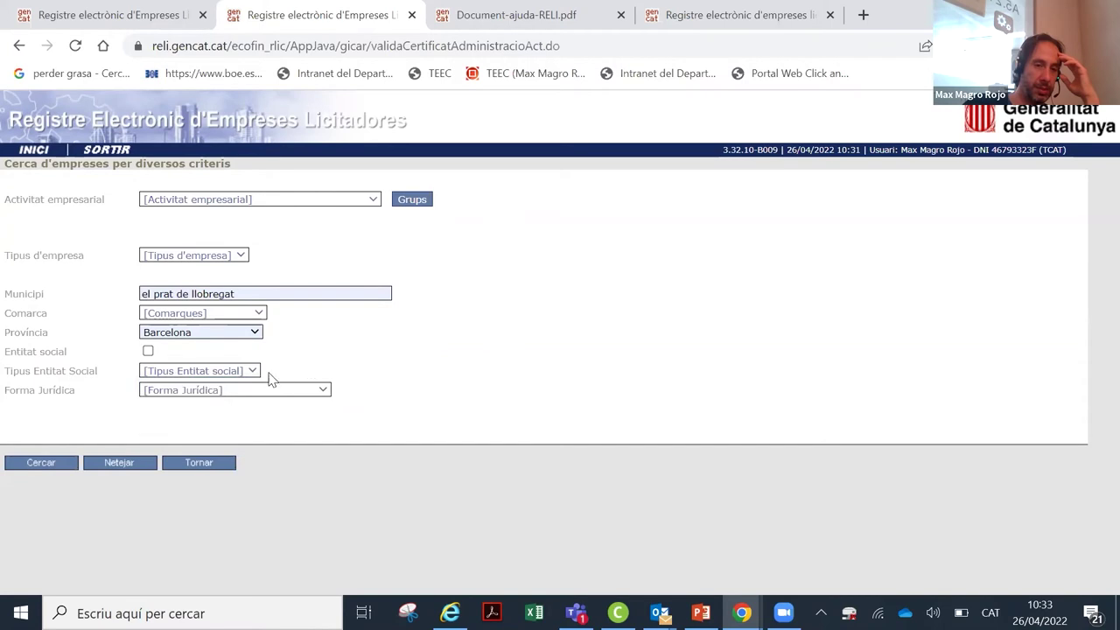
left_click(248, 375)
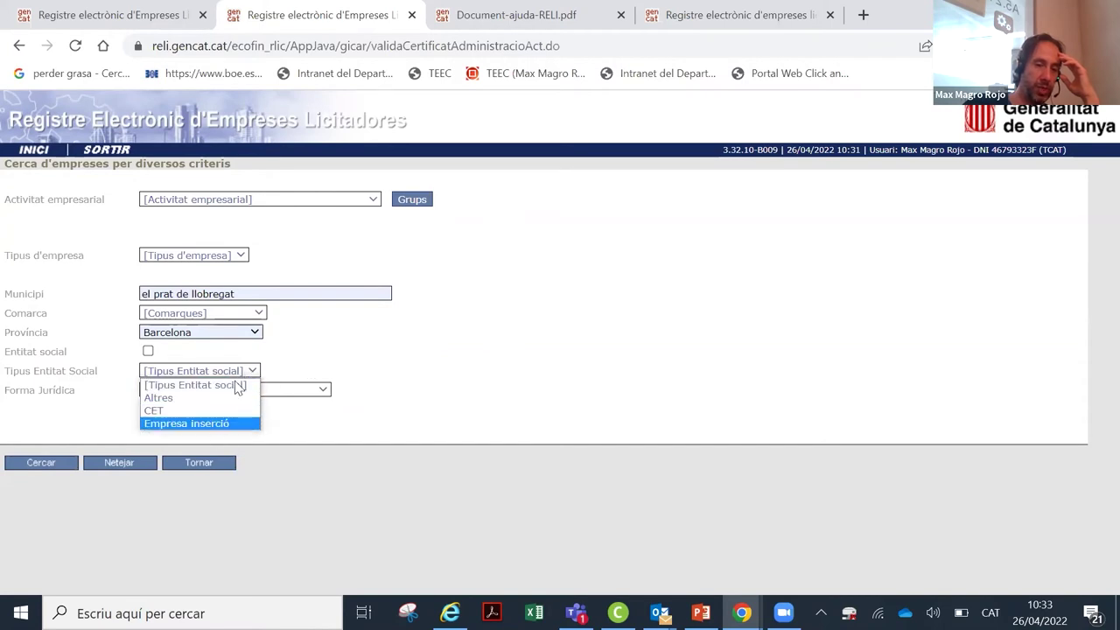
left_click(342, 385)
left_click(324, 390)
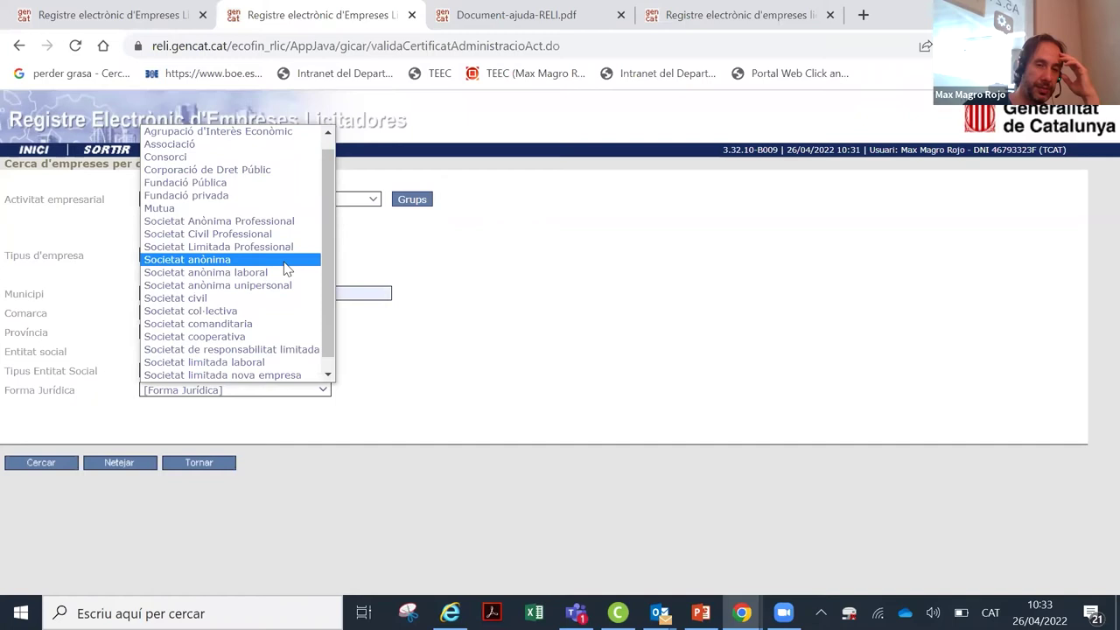
left_click(284, 260)
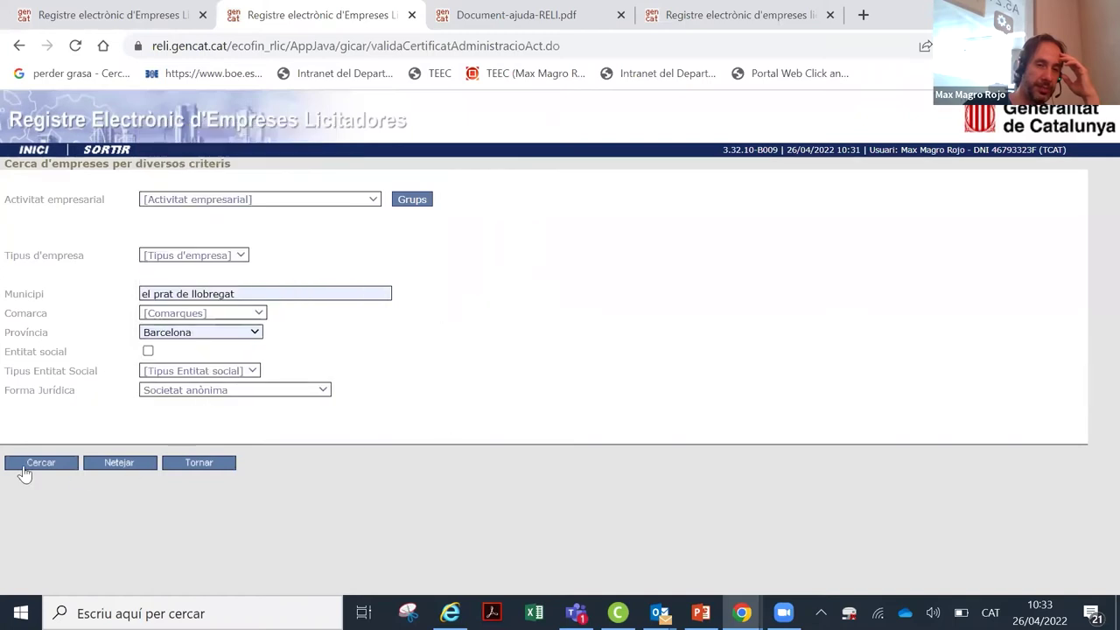
left_click(24, 472)
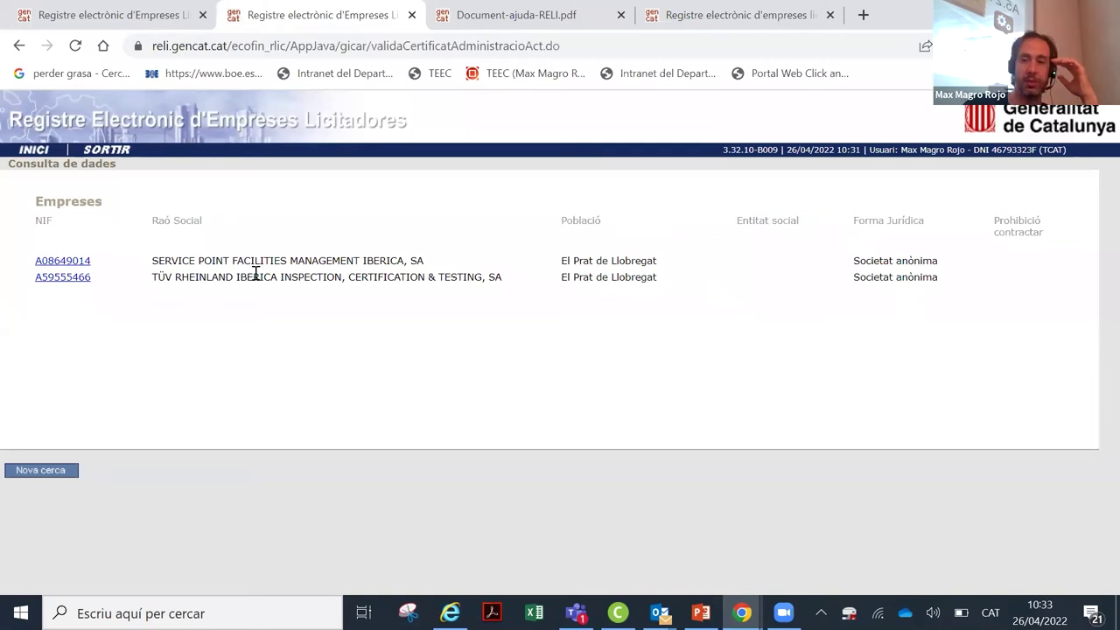
Step: Start a new search and reset the legal form to [Forma Jurídica]
left_click(40, 469)
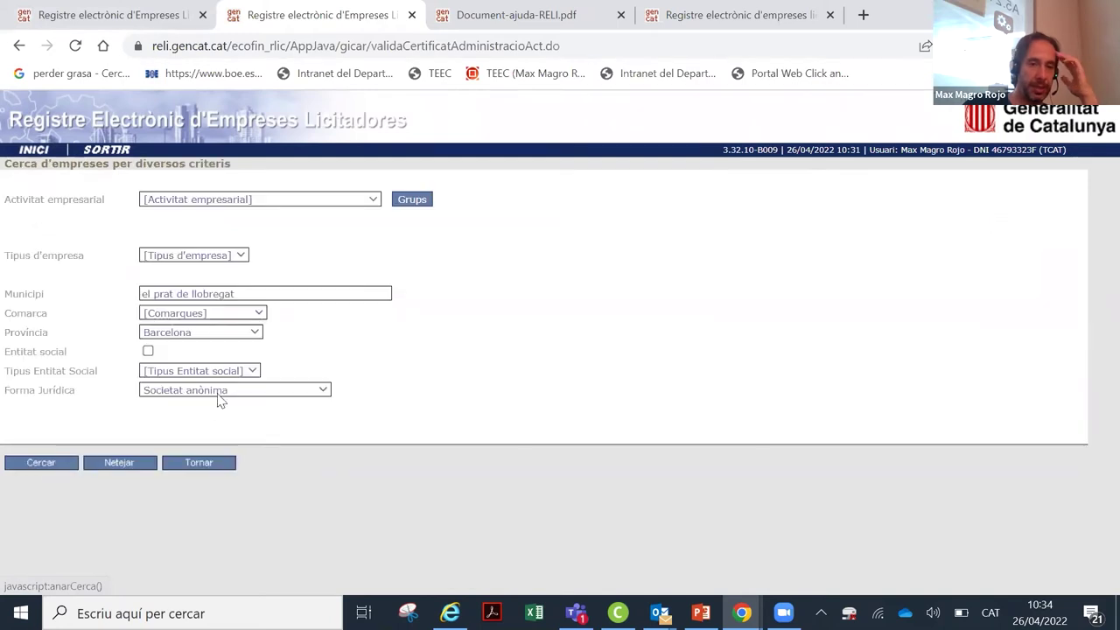
left_click(288, 295)
left_click(560, 376)
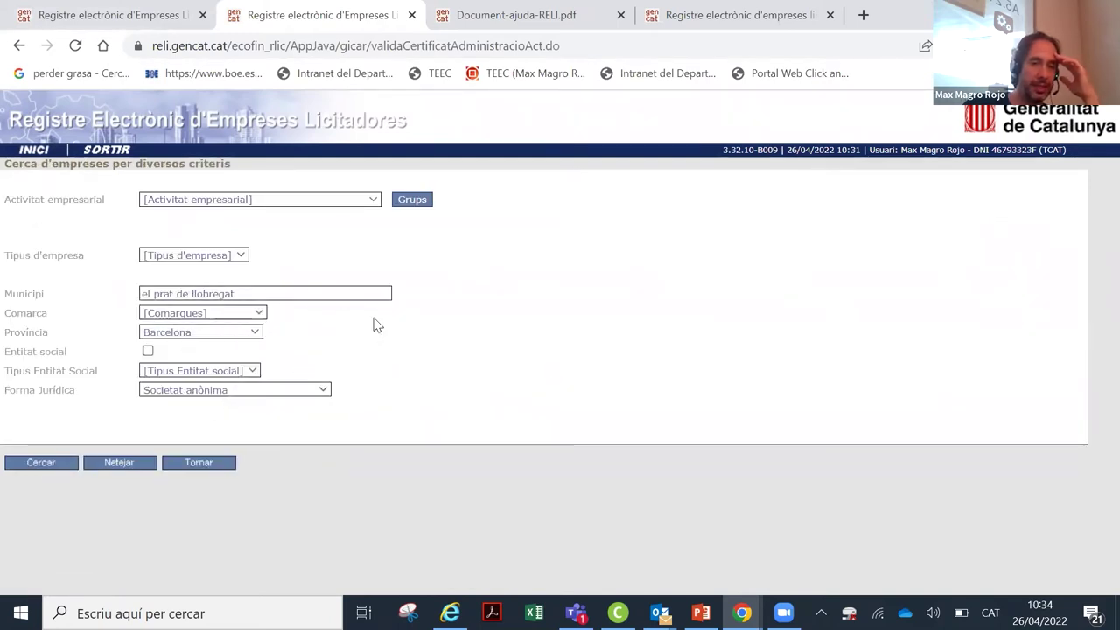
left_click(253, 371)
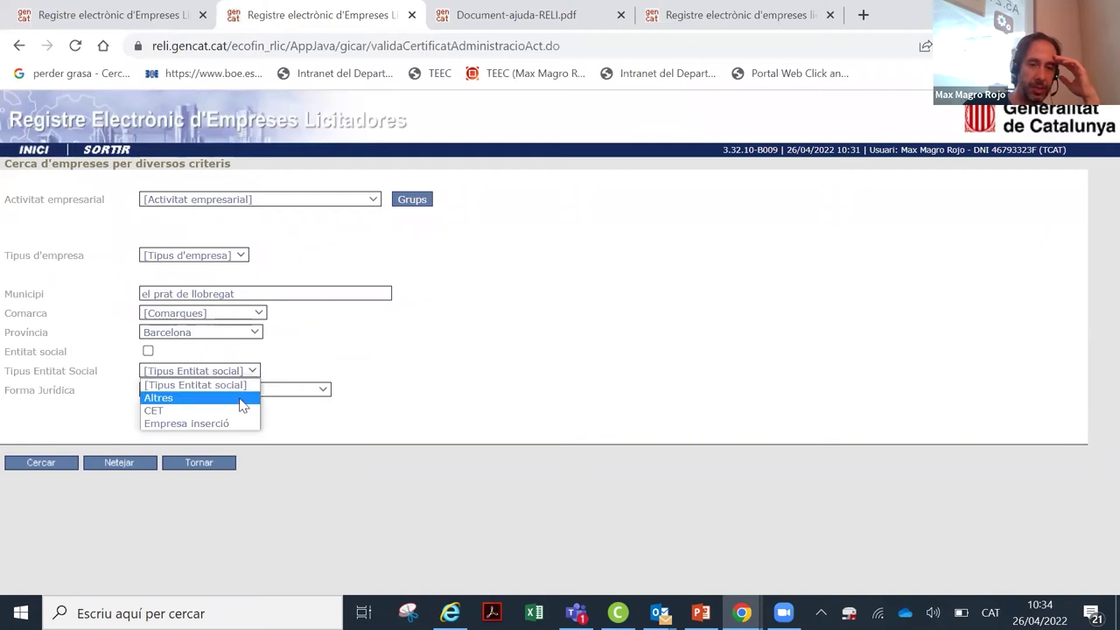
left_click(267, 407)
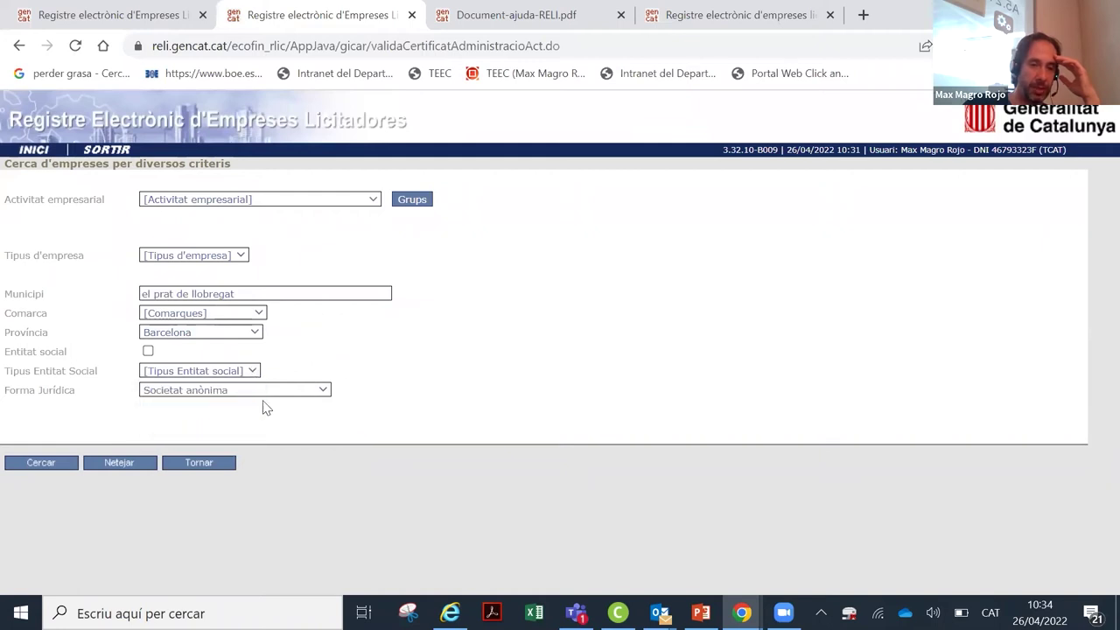
left_click(320, 391)
left_click(516, 380)
left_click(323, 391)
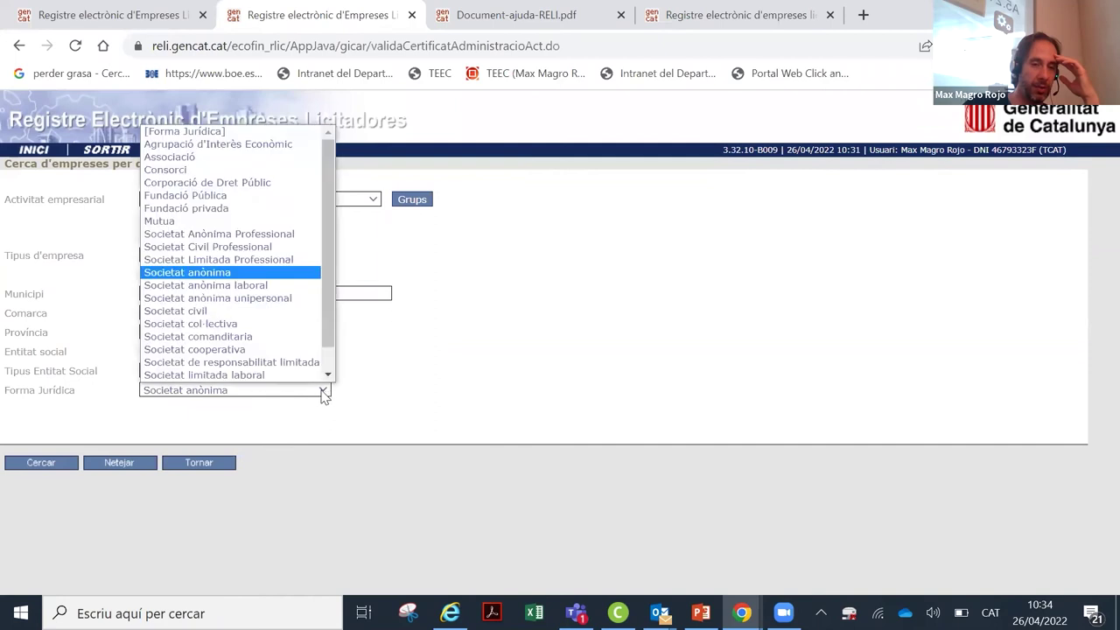
left_click(272, 131)
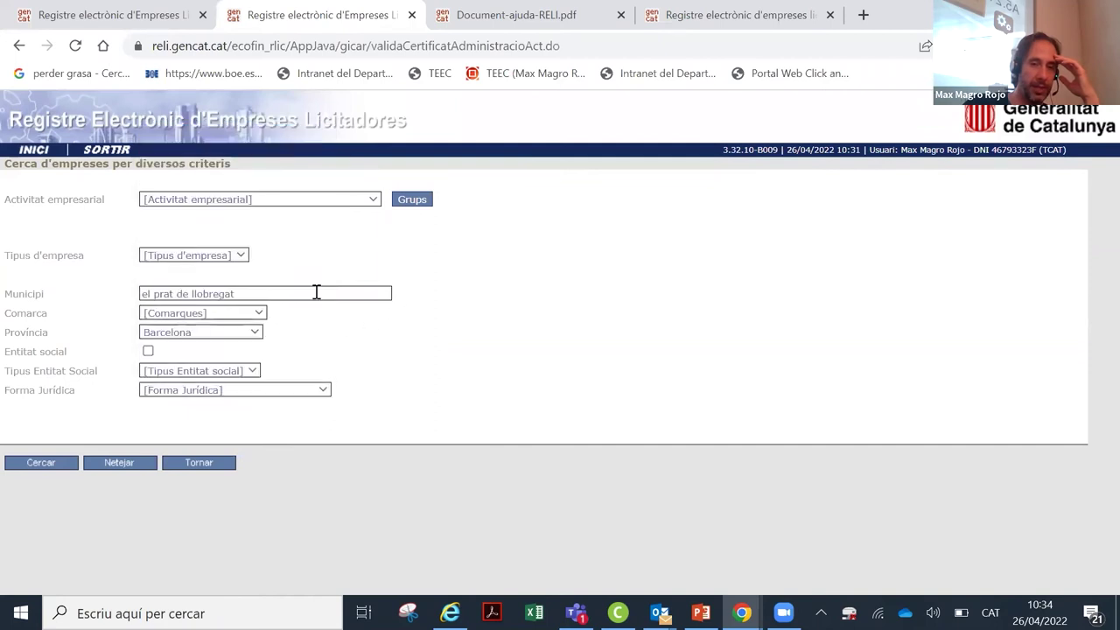
Step: Delete the municipality text, leaving only Barcelona as province
left_click(324, 290)
key("BackSpace")
key("BackSpace")
key("BackSpace")
key("BackSpace")
key("BackSpace")
key("BackSpace")
key("BackSpace")
key("BackSpace")
key("BackSpace")
key("BackSpace")
key("BackSpace")
key("BackSpace")
key("BackSpace")
key("BackSpace")
key("BackSpace")
key("BackSpace")
key("BackSpace")
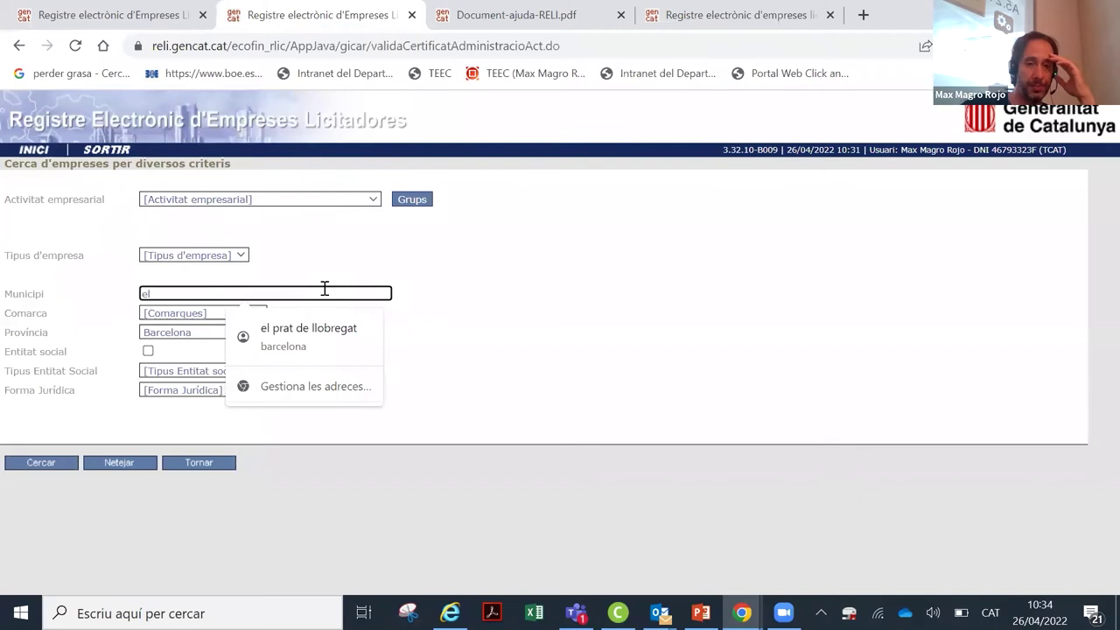
left_click(424, 296)
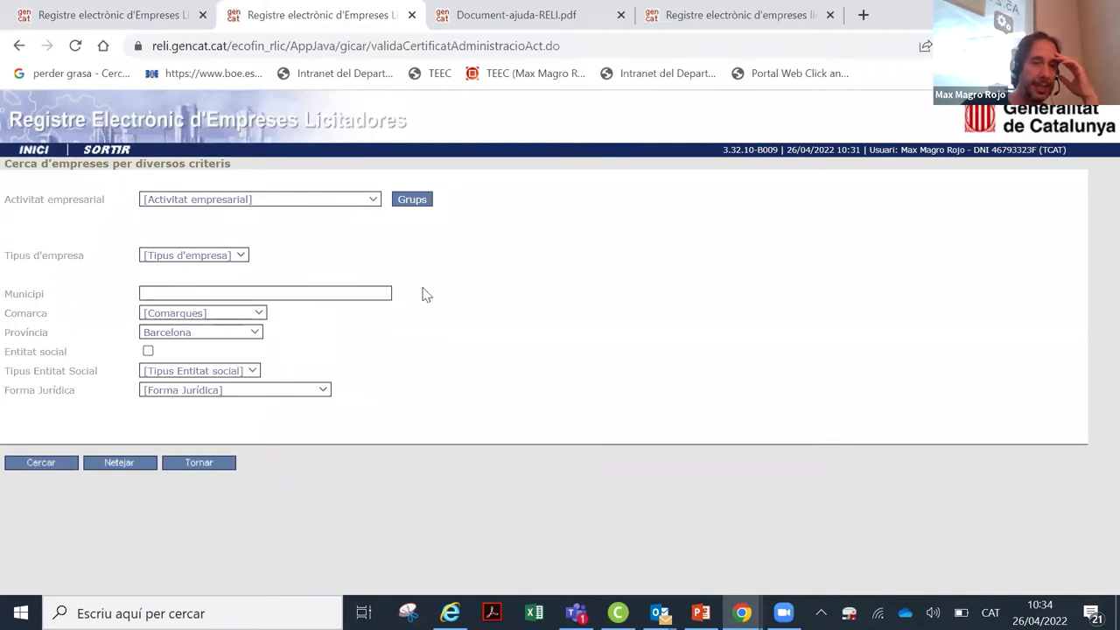
left_click_drag(15, 194, 99, 203)
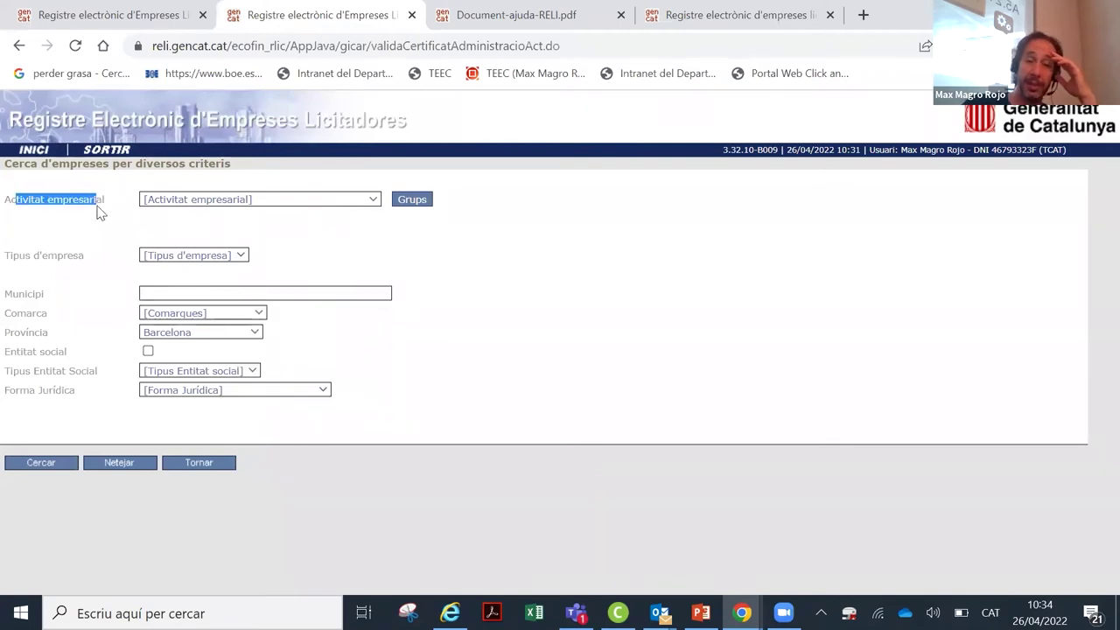
Step: Choose Obres as business activity and show its groups and subgroups
left_click(369, 201)
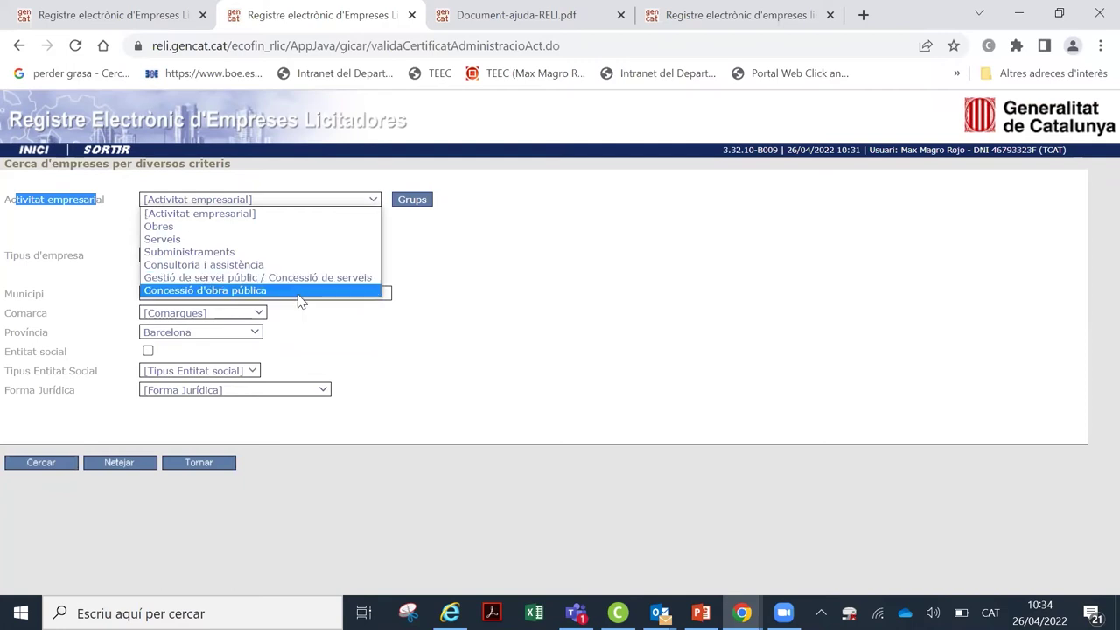
left_click(175, 226)
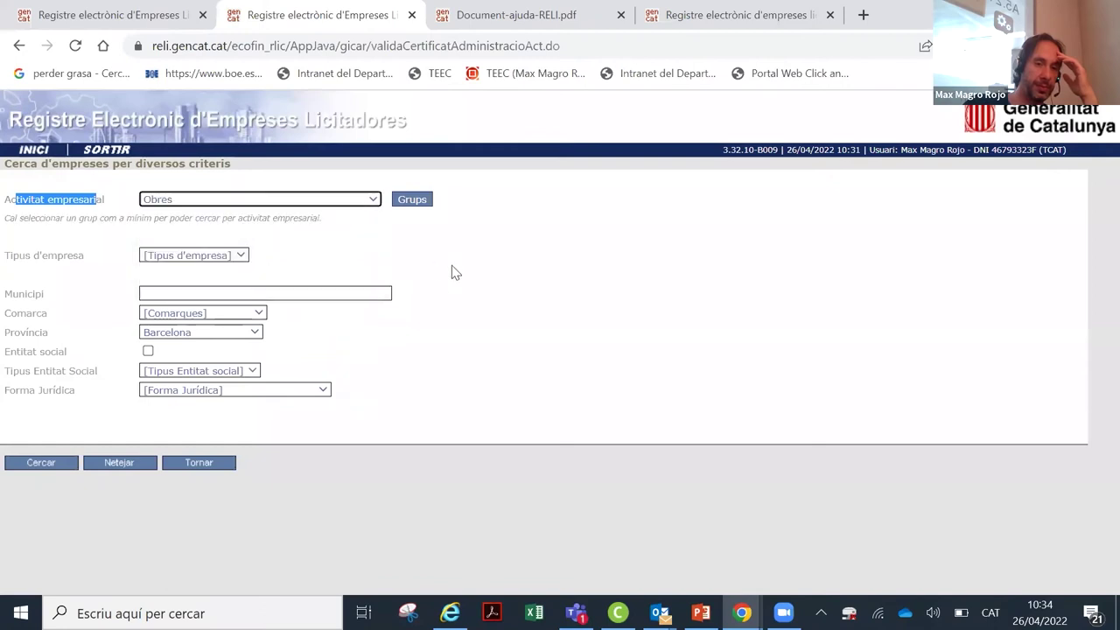
left_click(412, 207)
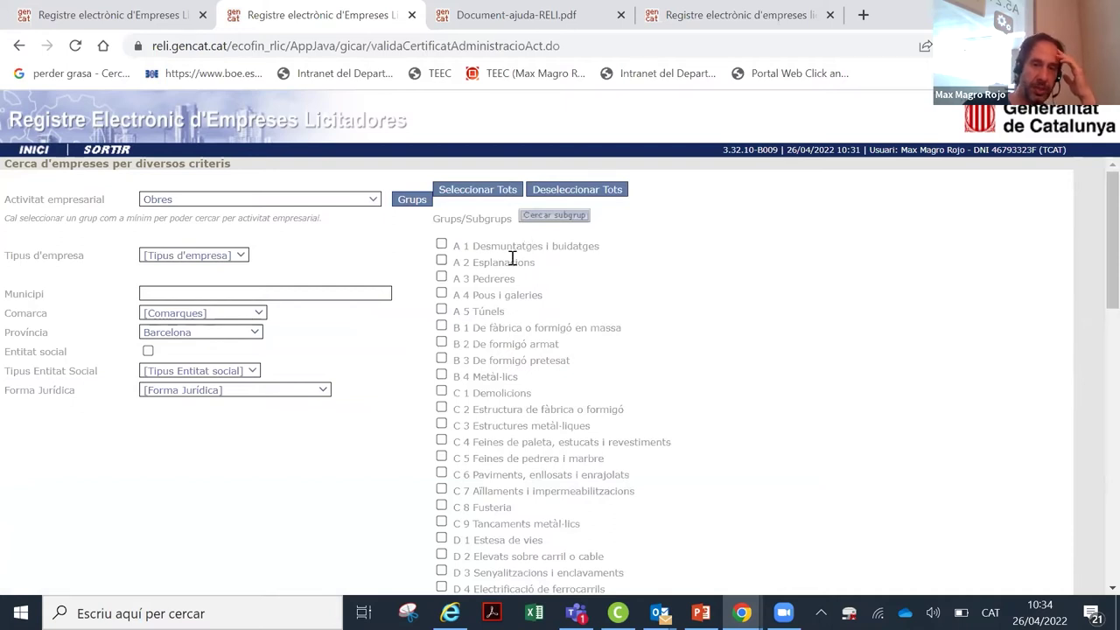
scroll(514, 263, "down", 4)
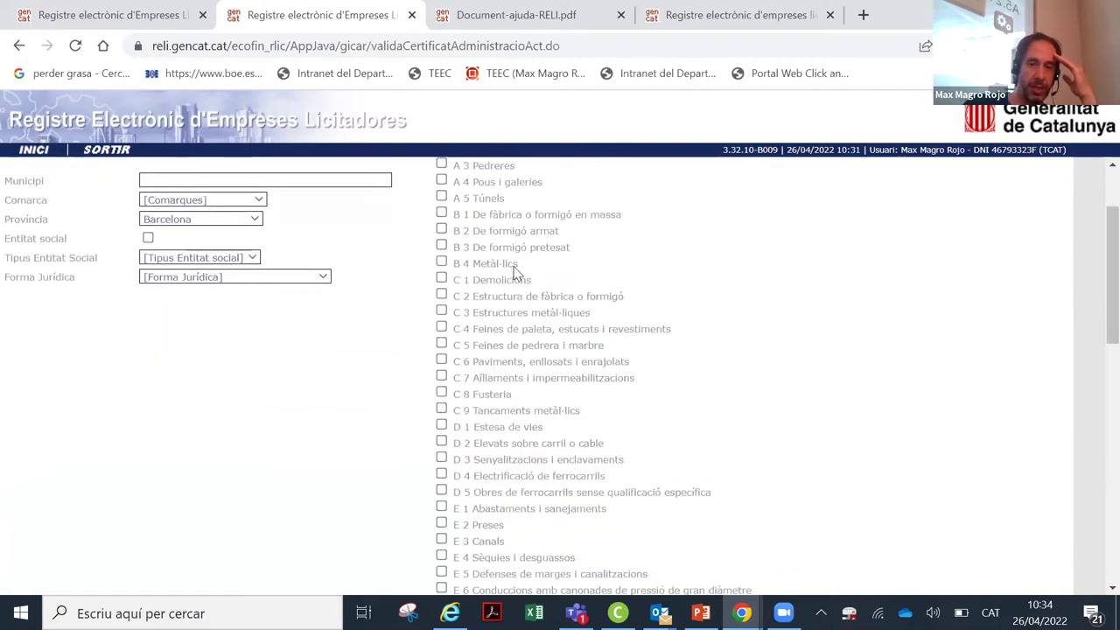
scroll(513, 278, "down", 4)
scroll(472, 263, "up", 9)
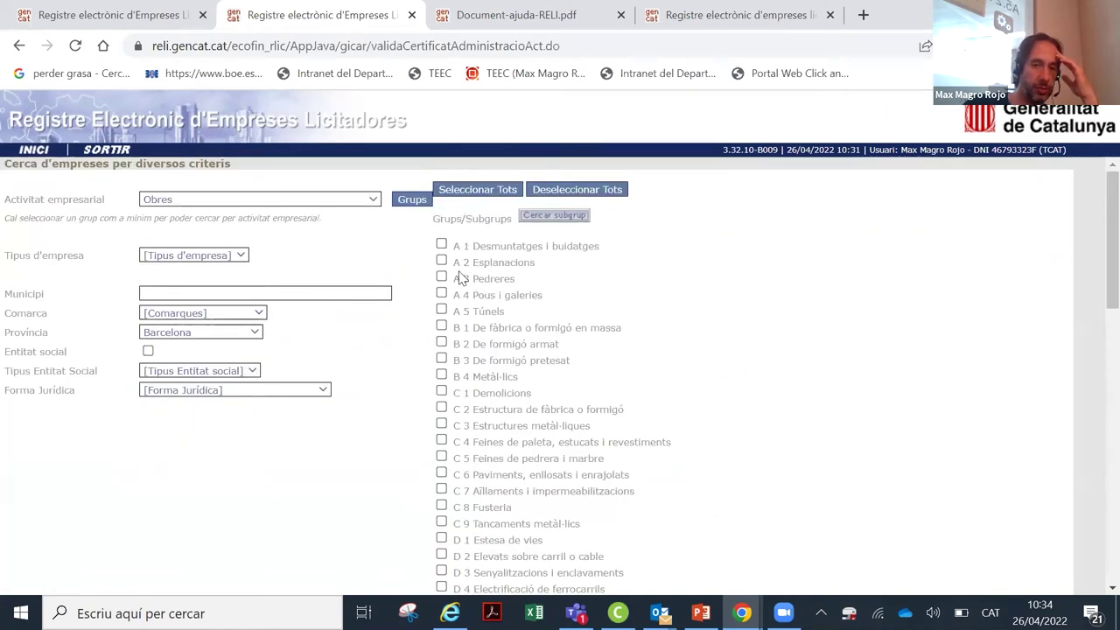
Step: Tick subgroups A 1 through A 5 (Desmuntatges, Esplanacions, Pedreres, Pous i galeries, Túnels)
left_click(441, 246)
left_click(484, 261)
left_click(484, 310)
left_click(485, 294)
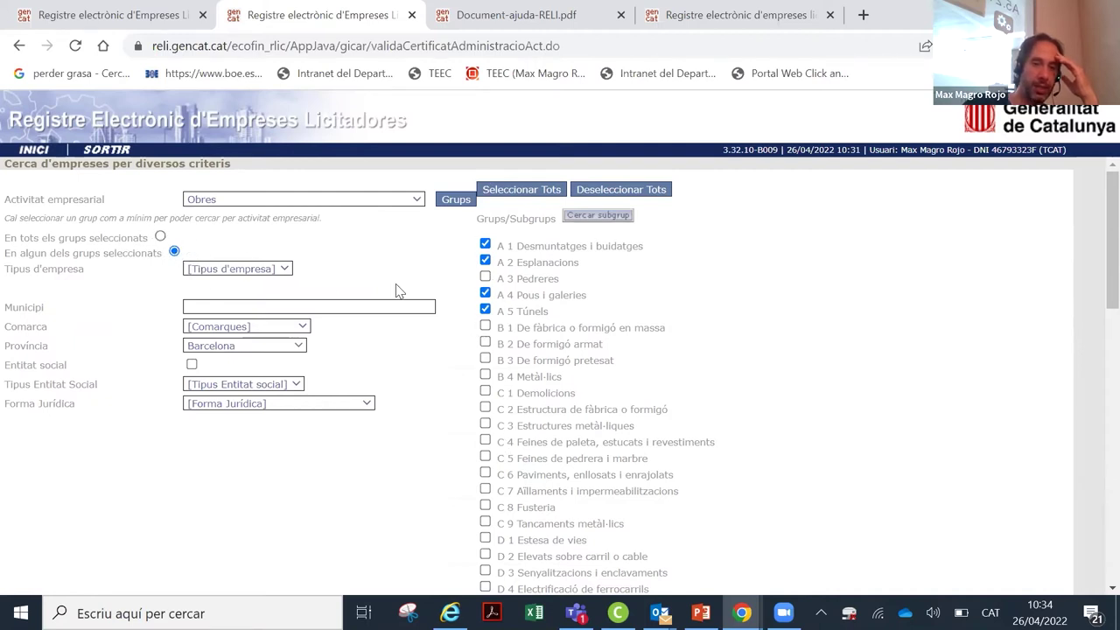
left_click(485, 278)
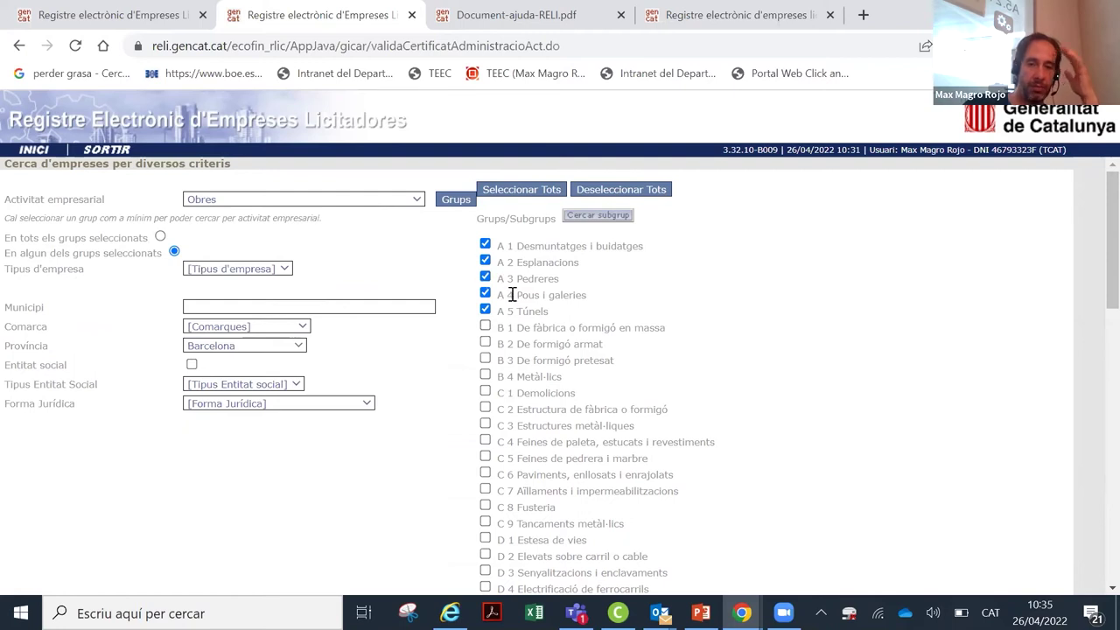
scroll(512, 300, "down", 6)
scroll(512, 300, "down", 4)
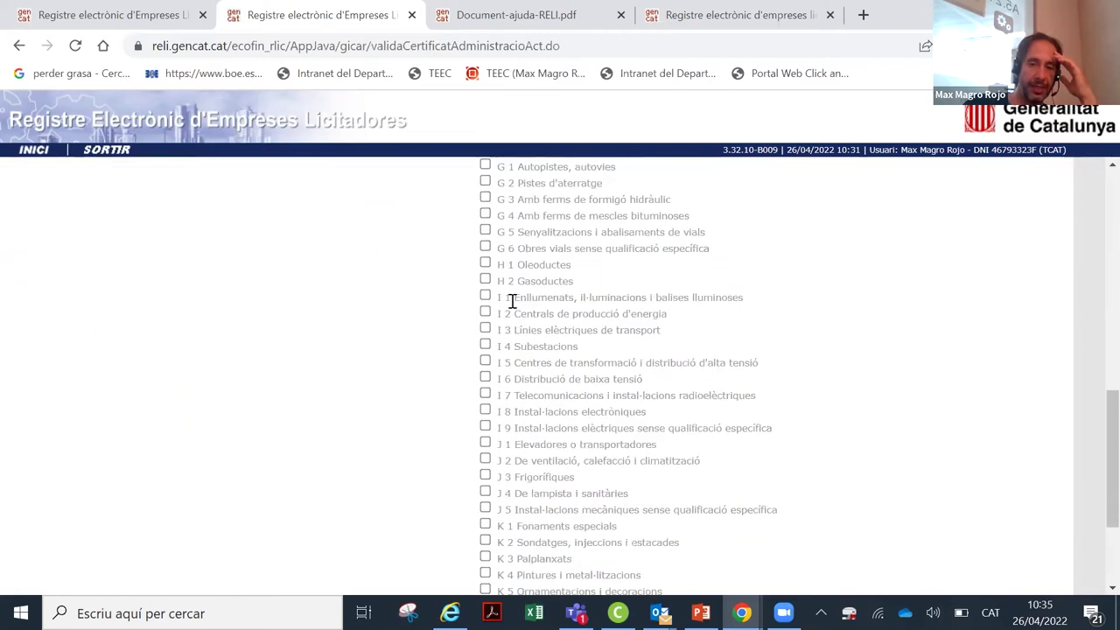
scroll(522, 389, "up", 10)
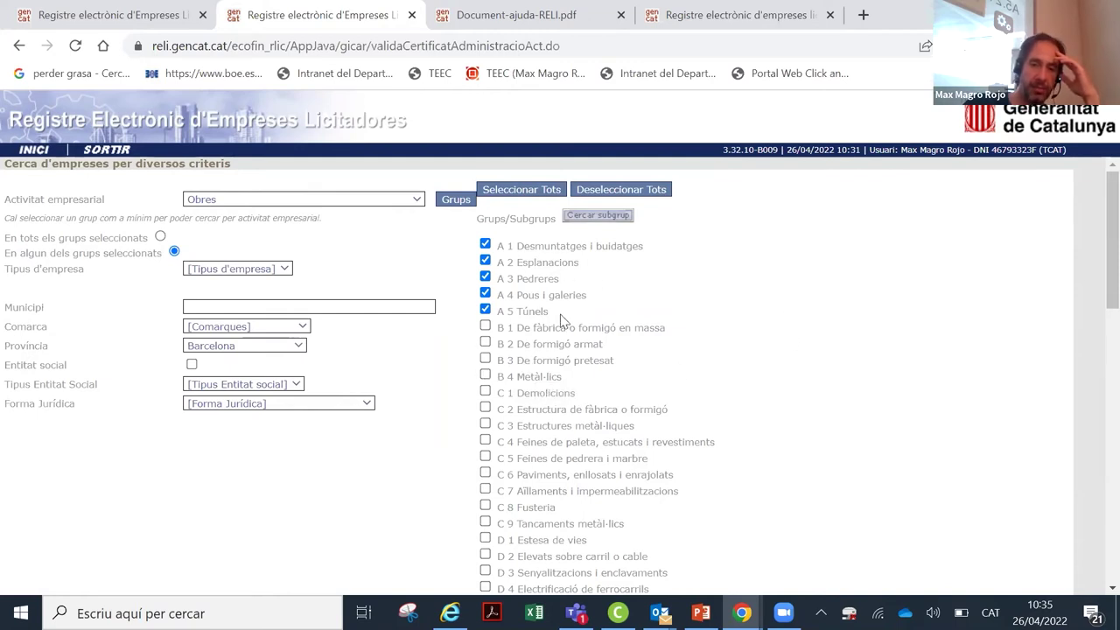
Step: Go back three pages, past the results and search form, to the consultation menu
left_click(19, 45)
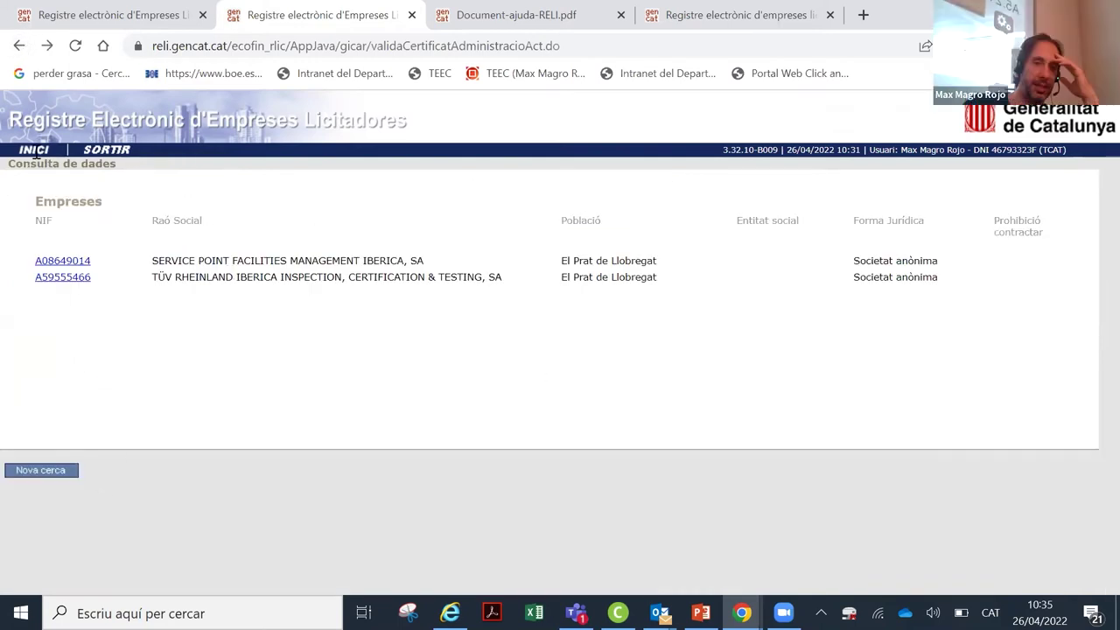
left_click(20, 45)
left_click(19, 45)
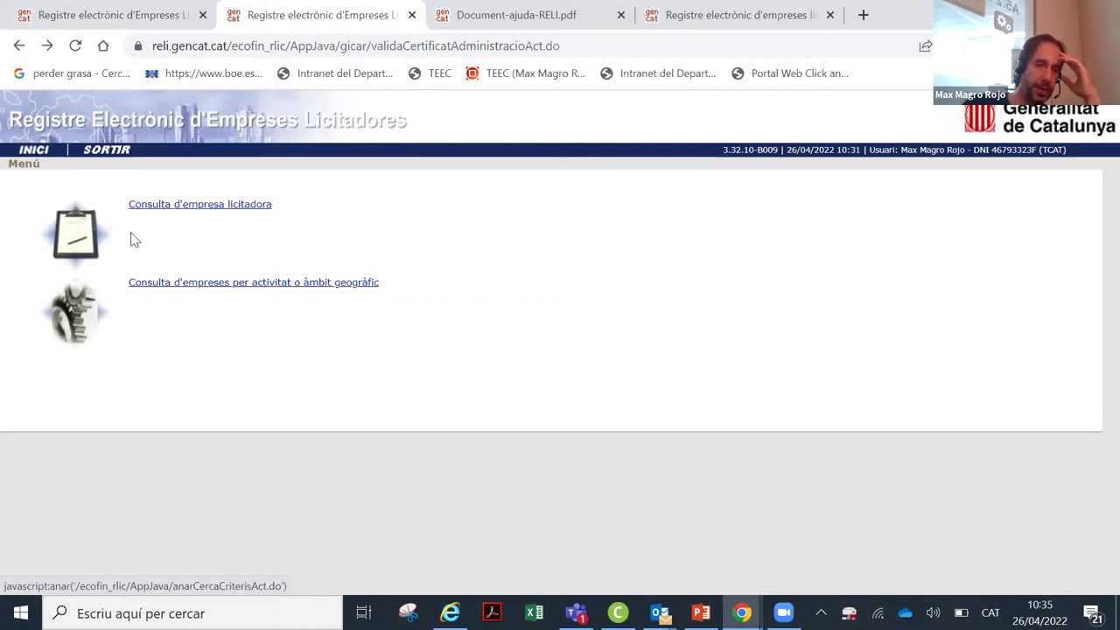
Step: Briefly open the bidding-company lookup, then go back to the RELI public home page
left_click(201, 210)
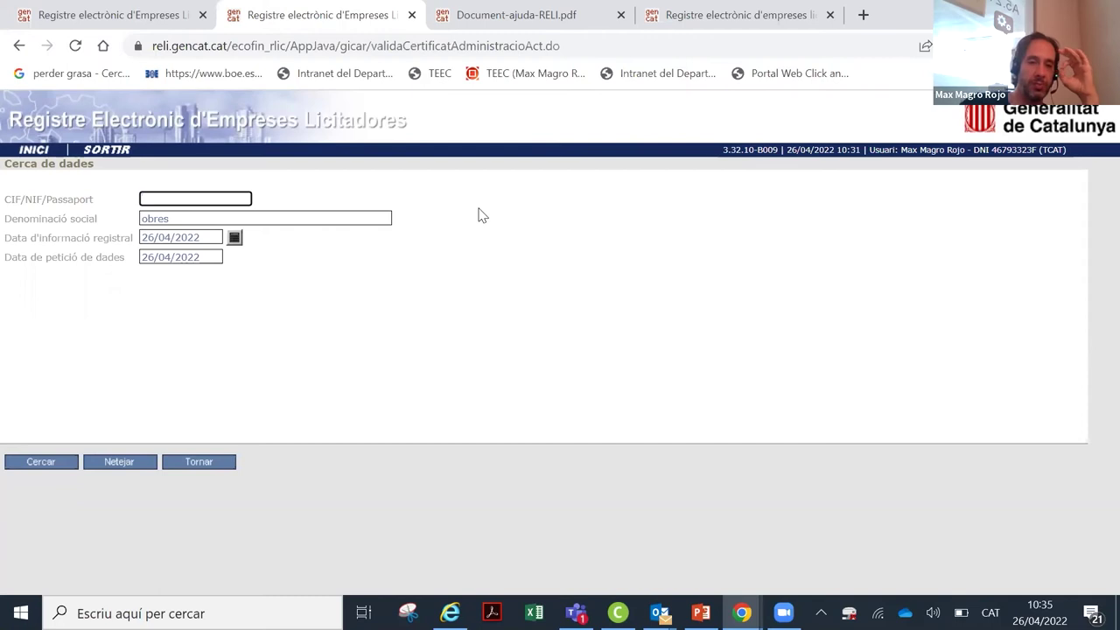
left_click(18, 47)
left_click(18, 48)
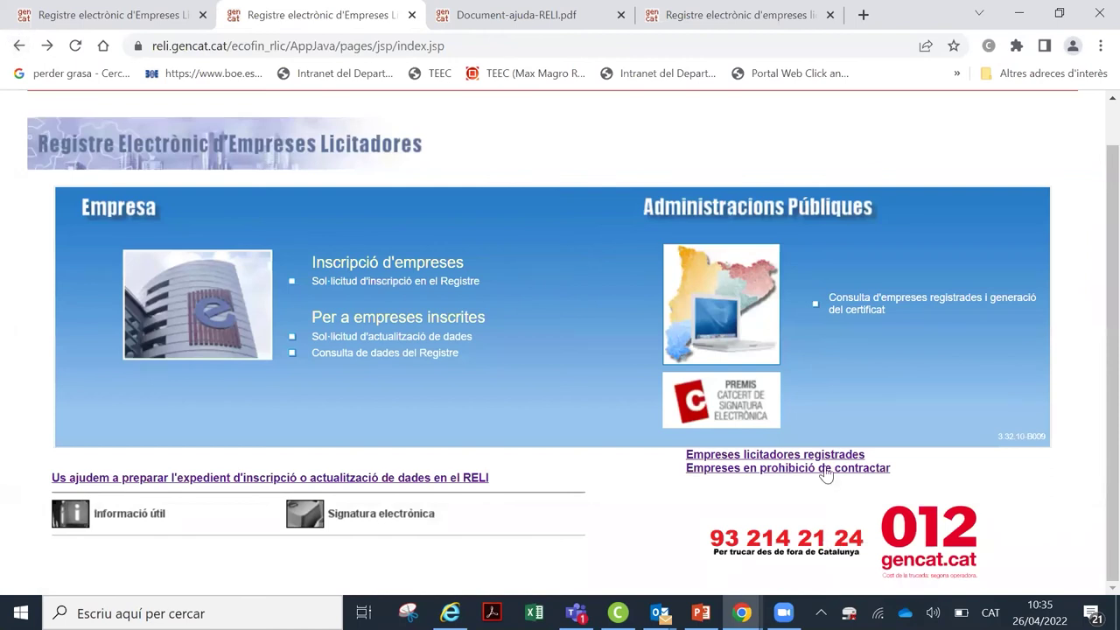
Step: Open the barred-companies list and review entries such as Ajuntament de Torelló
left_click(825, 468)
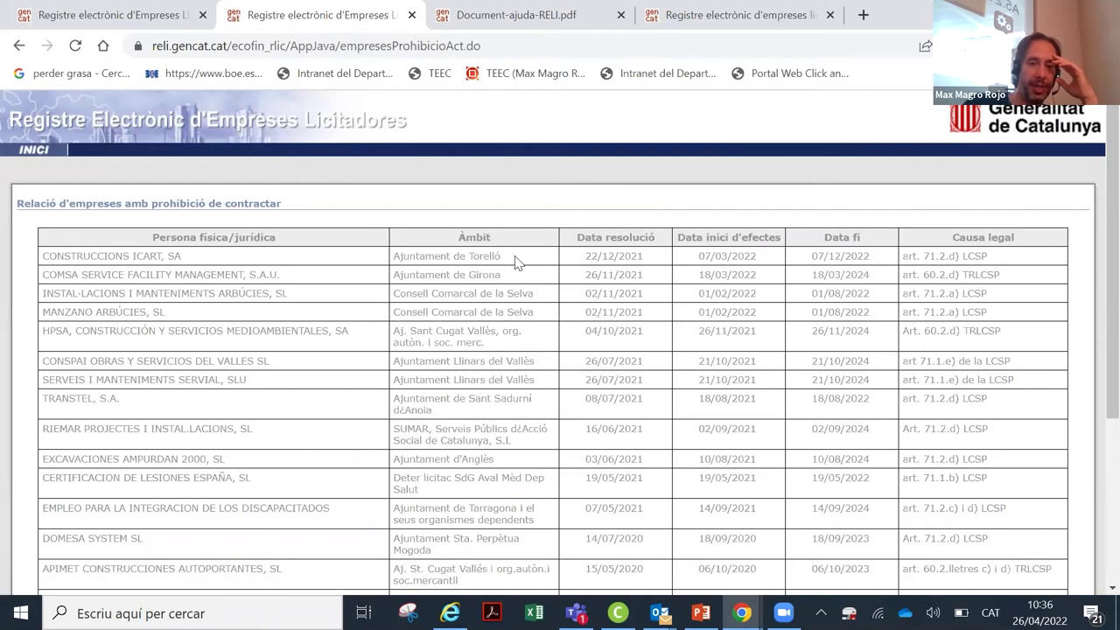
left_click_drag(516, 259, 398, 255)
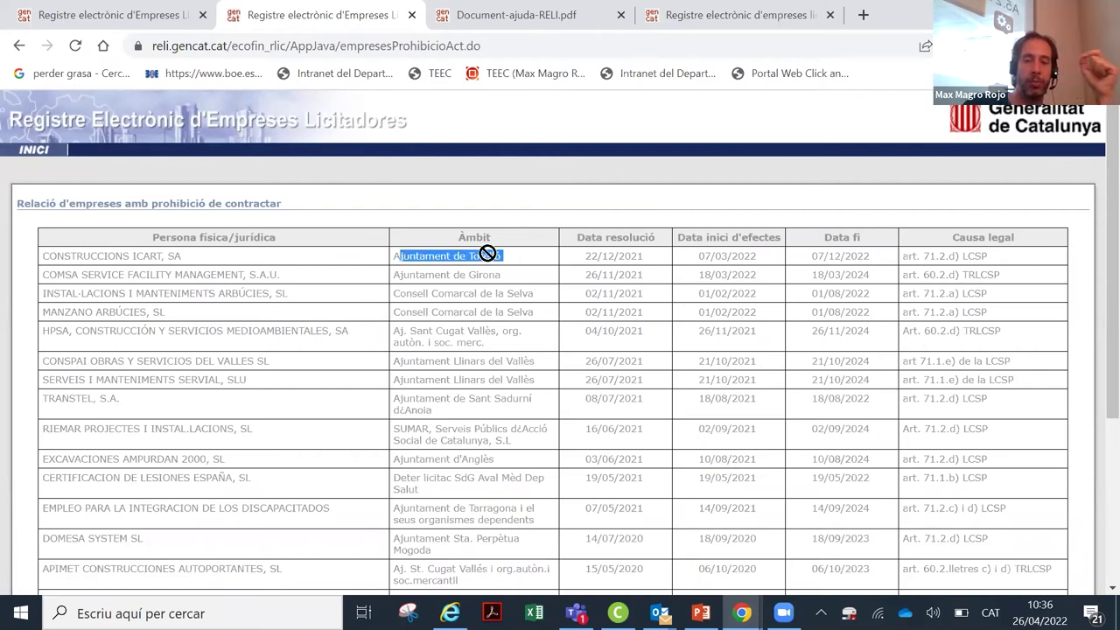
left_click(509, 264)
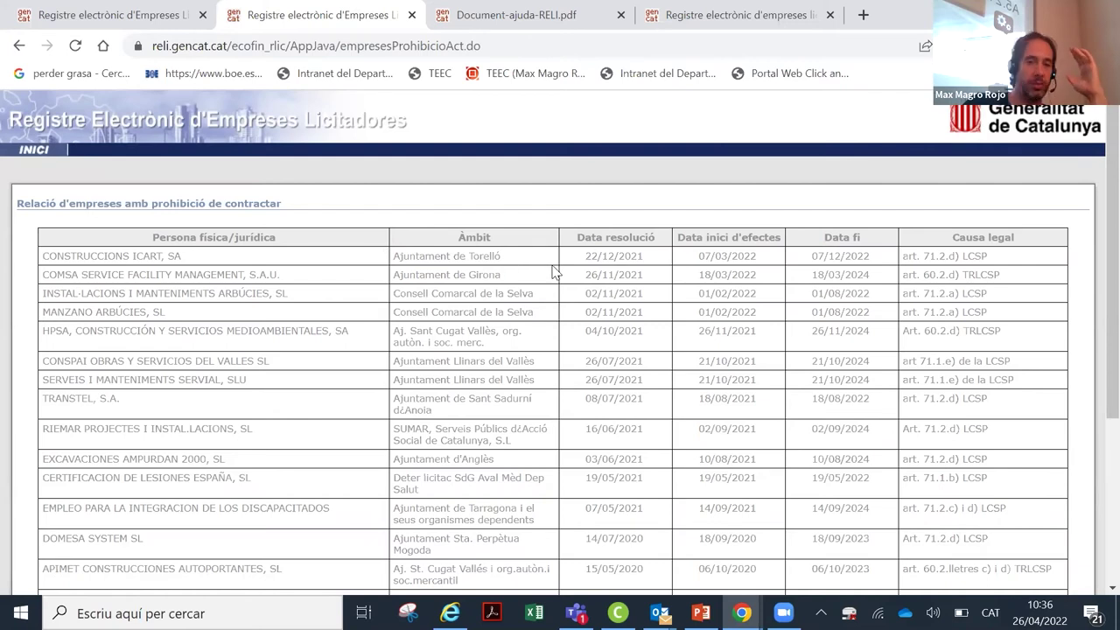
scroll(552, 272, "down", 1)
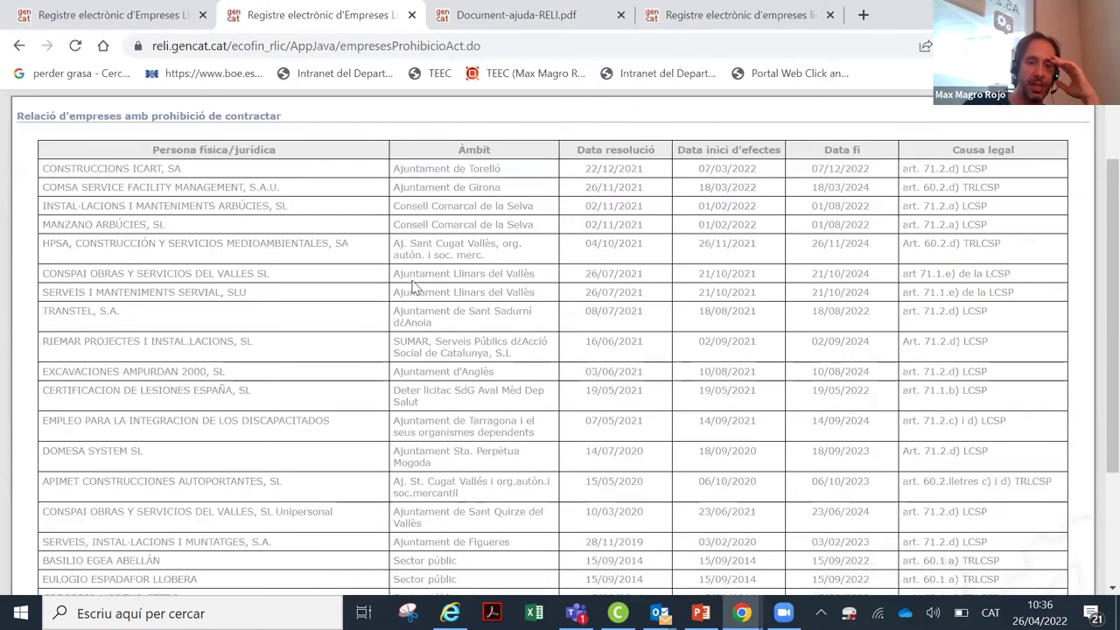
scroll(486, 265, "down", 1)
scroll(499, 257, "up", 1)
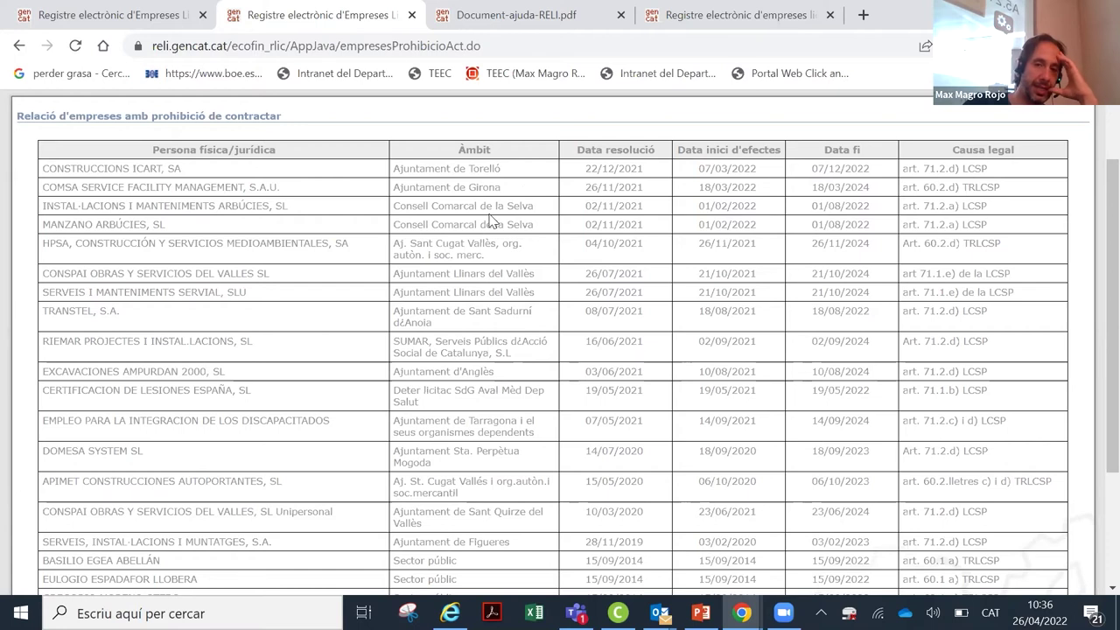
Step: Return to the home page and open the registered-companies consultation and certificate section
left_click(19, 46)
left_click(833, 302)
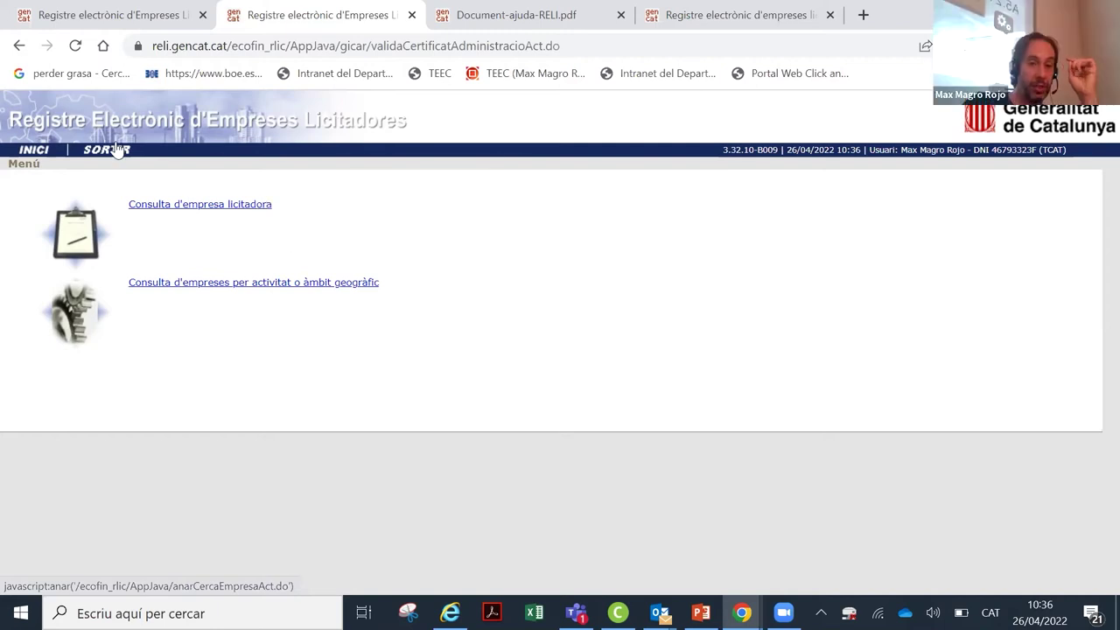
left_click(19, 46)
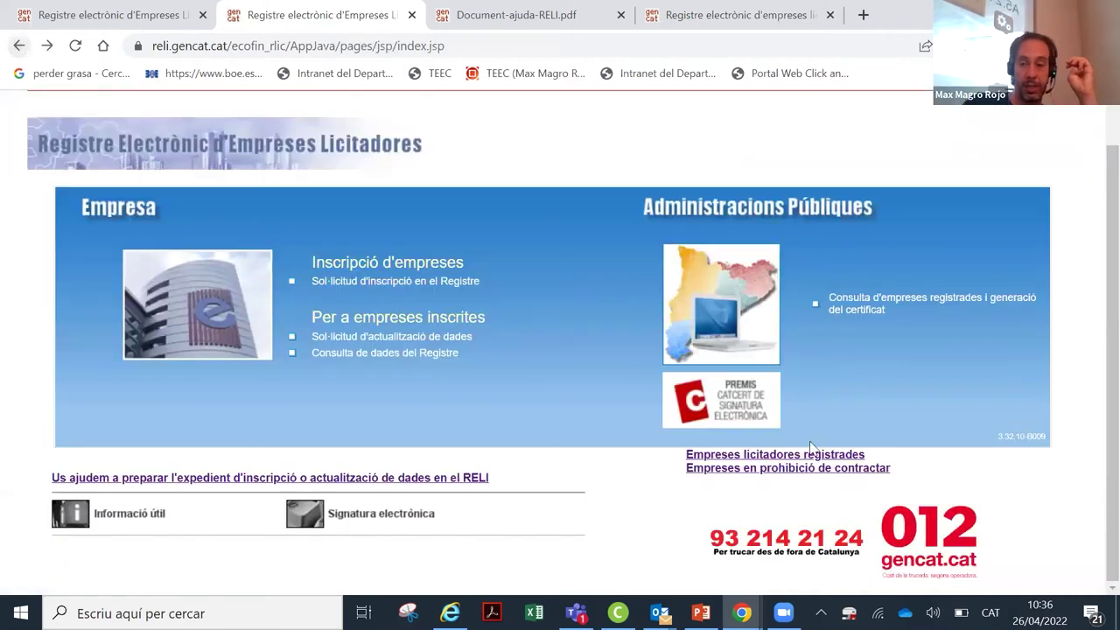
left_click(820, 469)
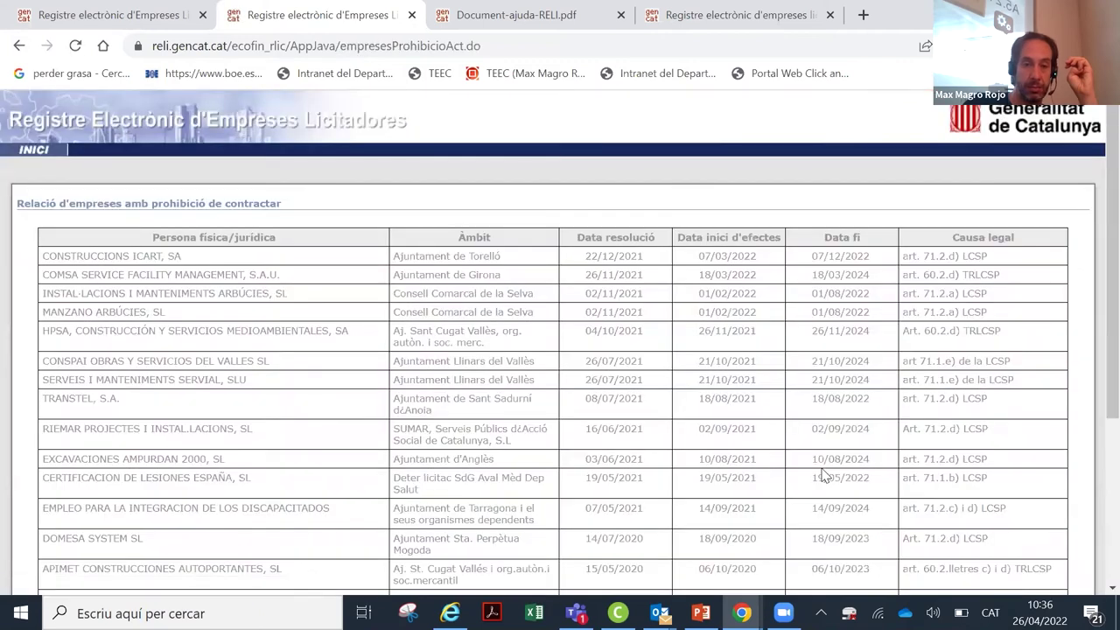
scroll(879, 394, "down", 3)
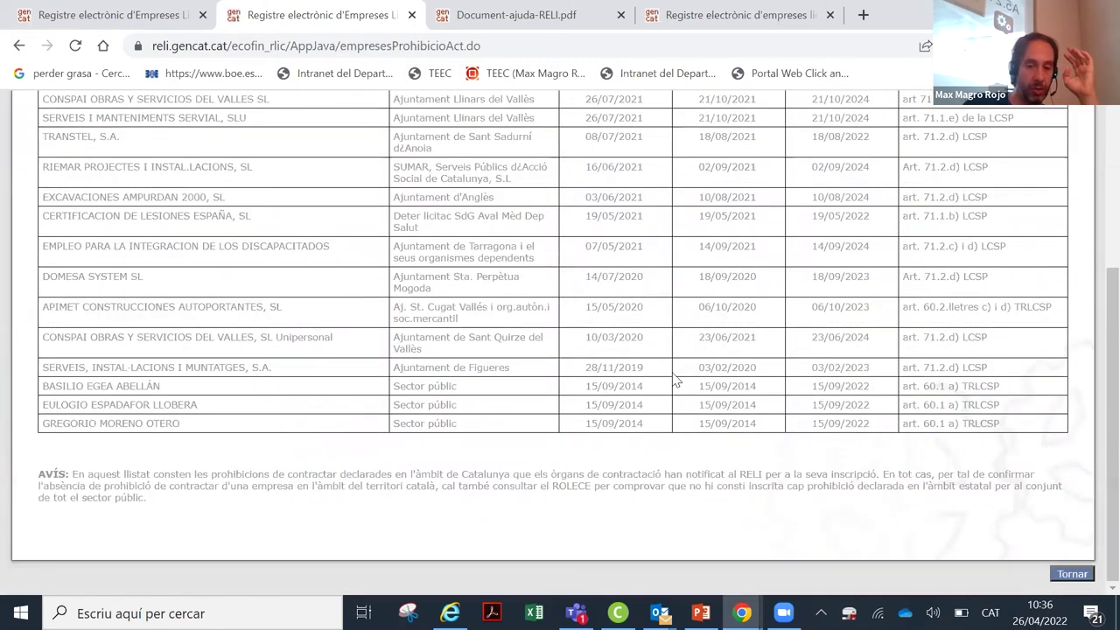
left_click(21, 46)
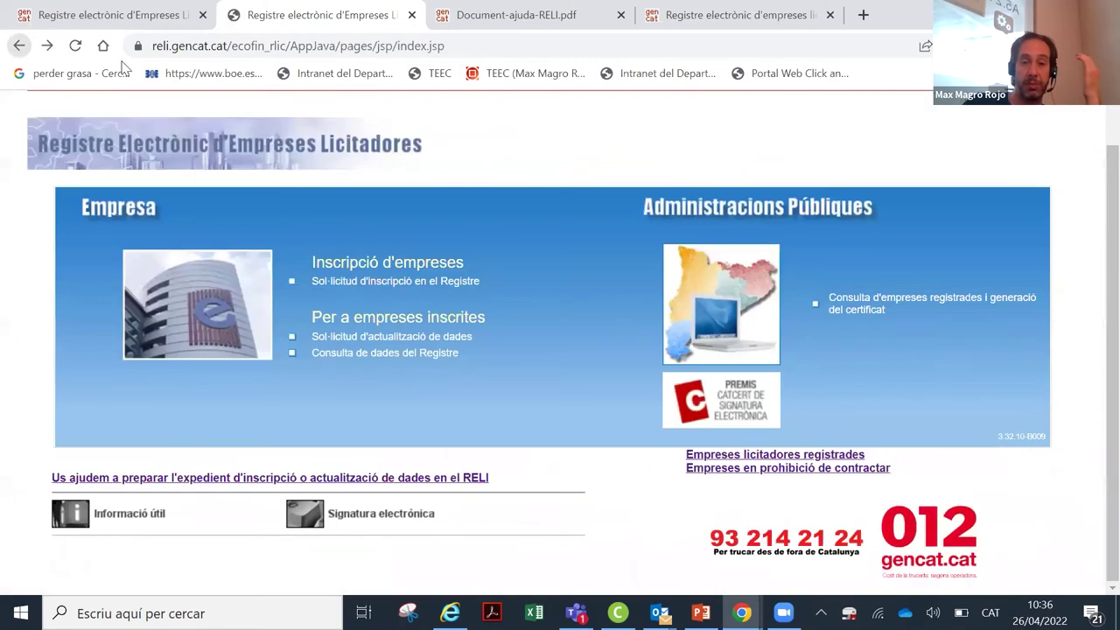
left_click(920, 296)
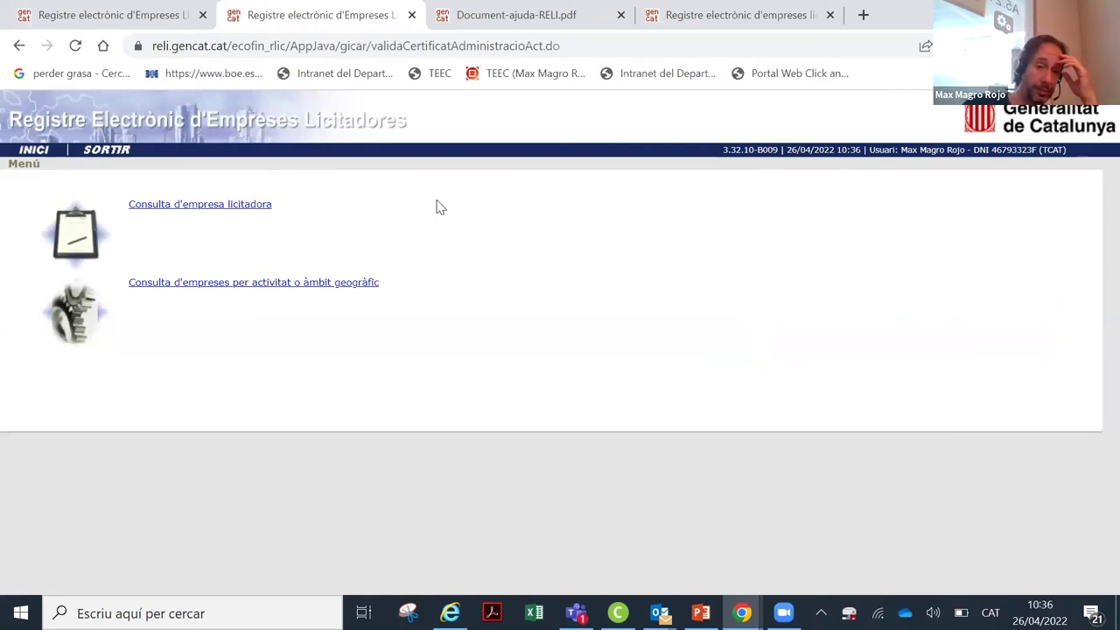
Step: Open the Consulta d'empresa licitadora data search form
left_click(241, 206)
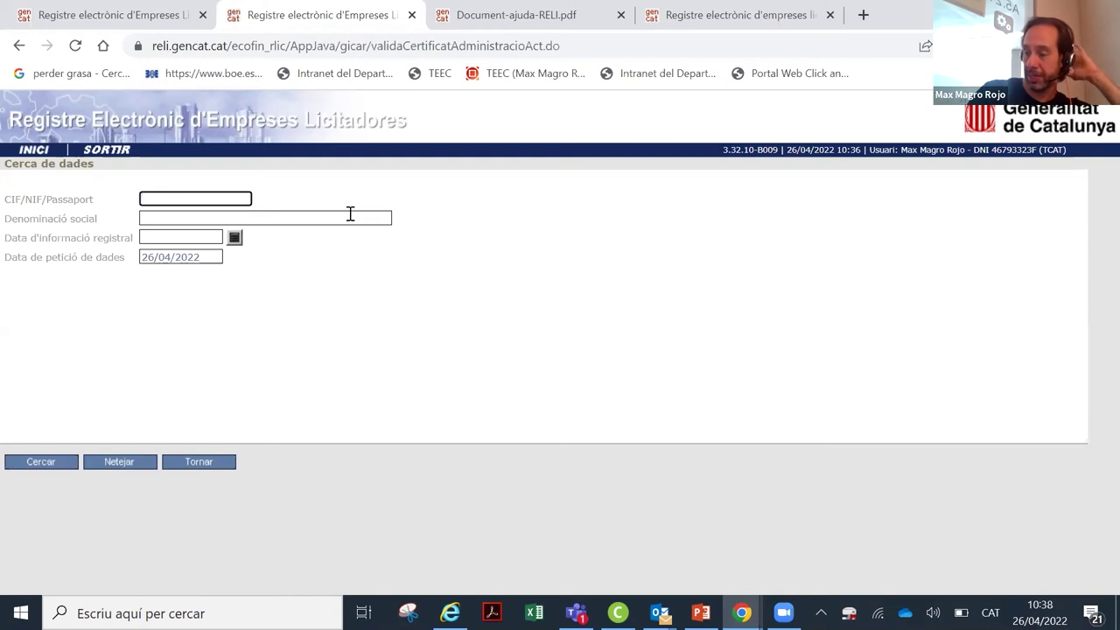
Step: Pick 26 from the April 2022 calendar as the Data d'informació registral date
left_click(241, 242)
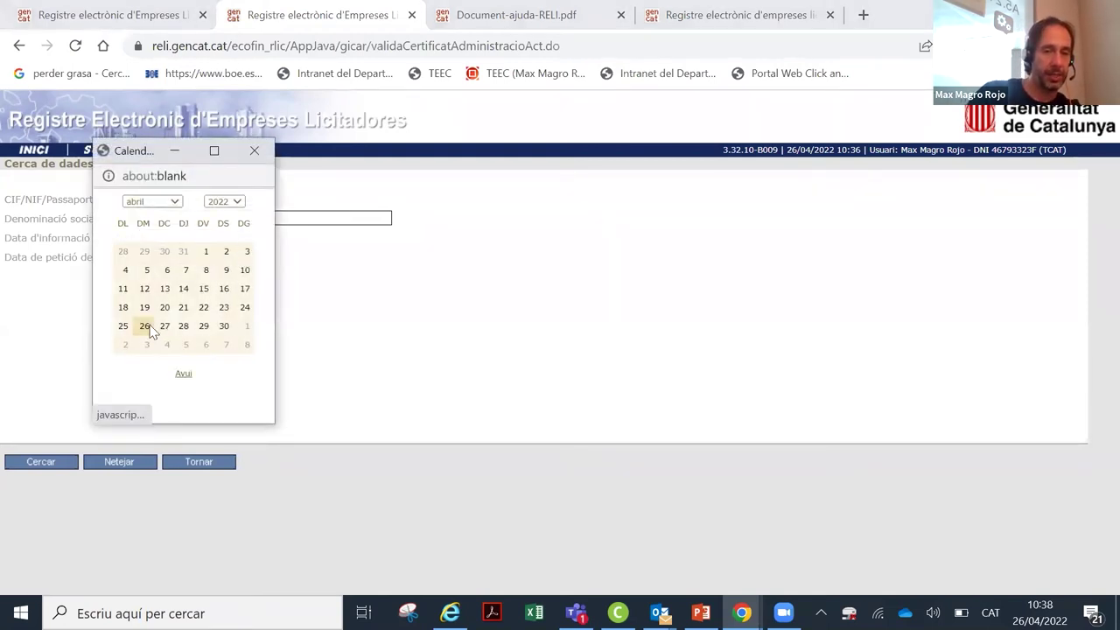
left_click(146, 324)
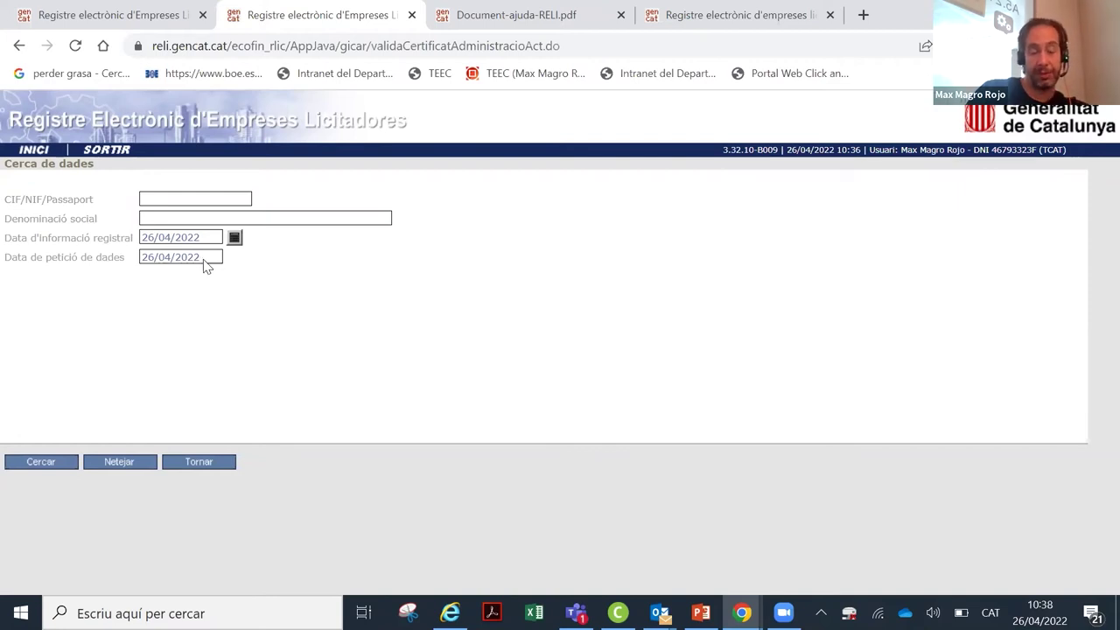
left_click(204, 238)
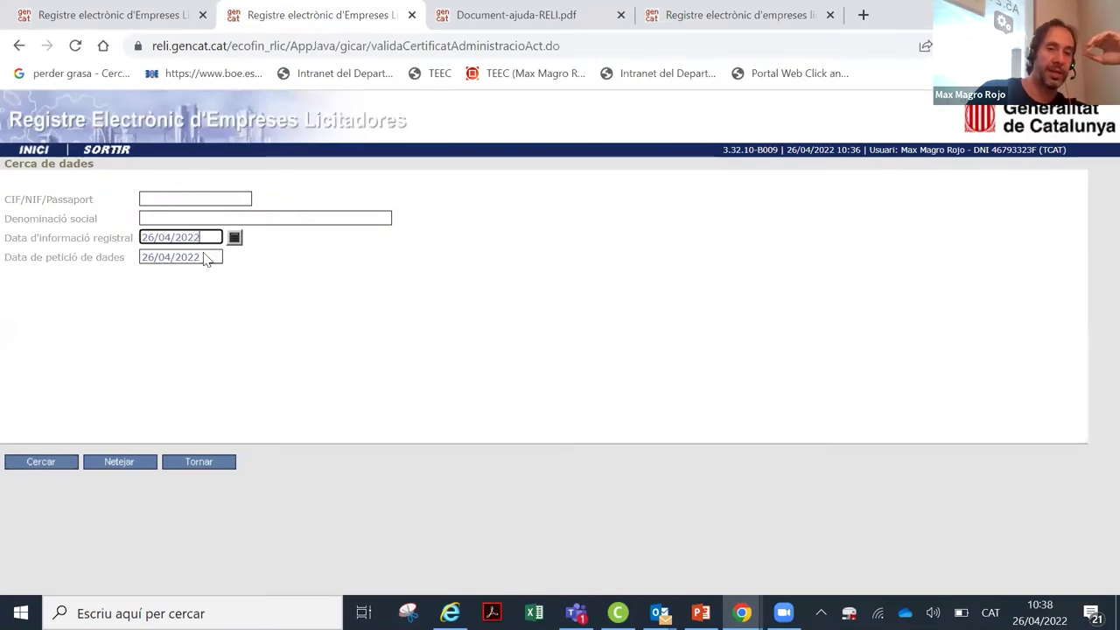
left_click(214, 261)
left_click(203, 238)
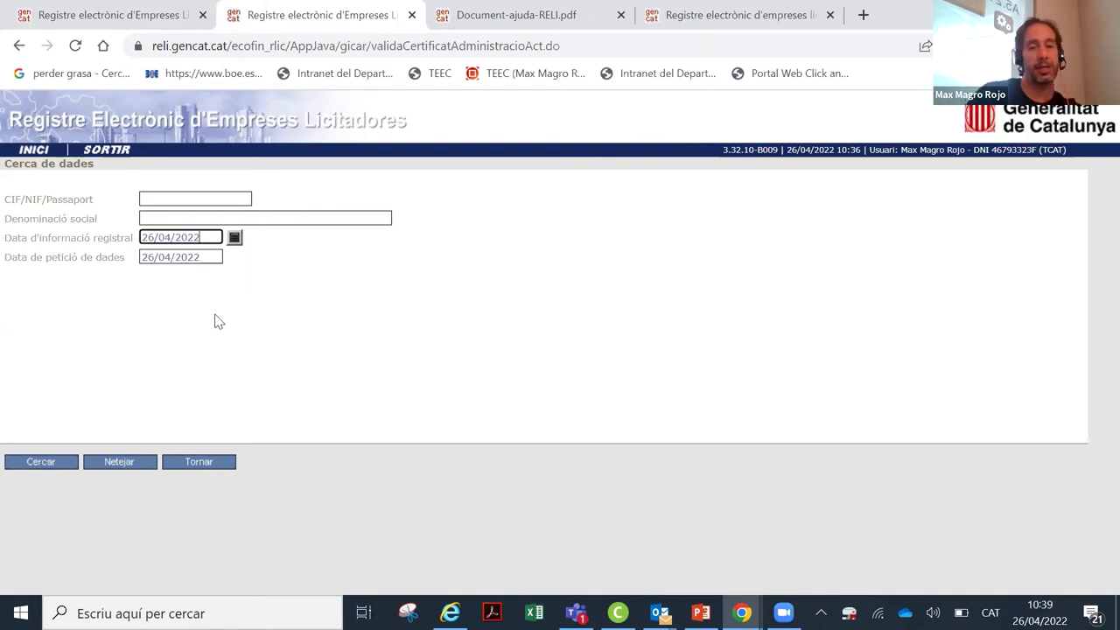
Step: Enter the company's tax ID in CIF/NIF/Passaport and run the search with Cercar
left_click(209, 199)
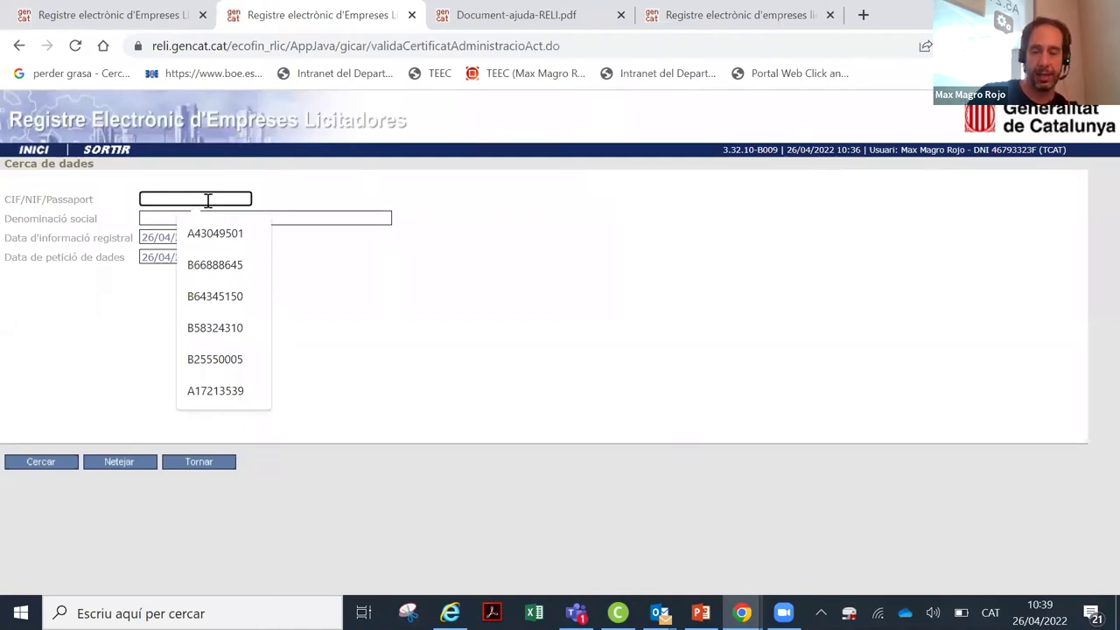
left_click(932, 483)
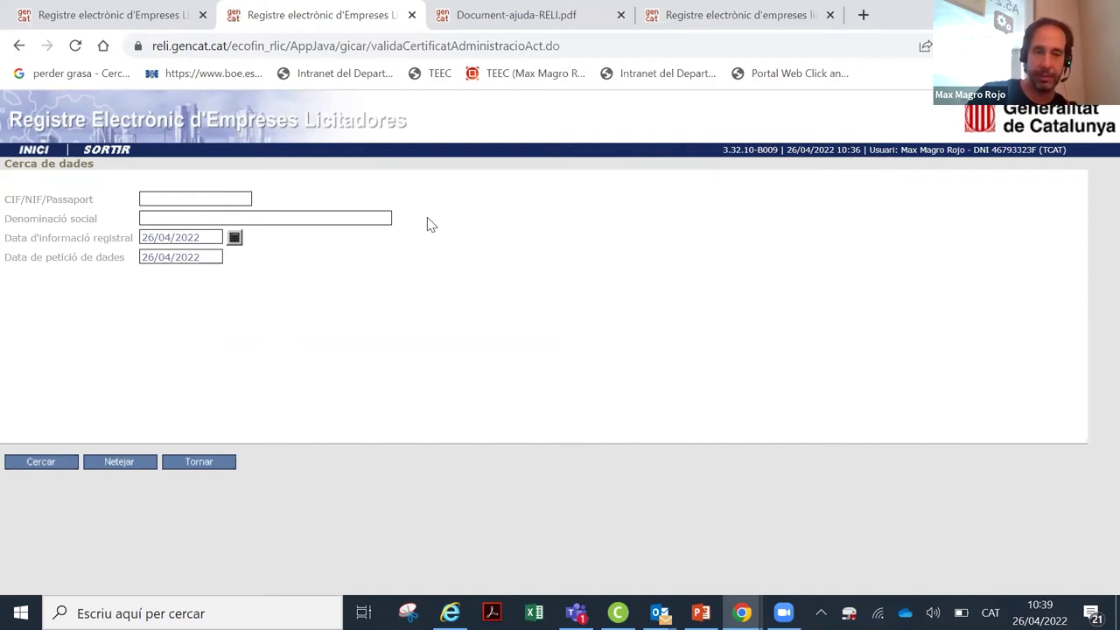
left_click(238, 199)
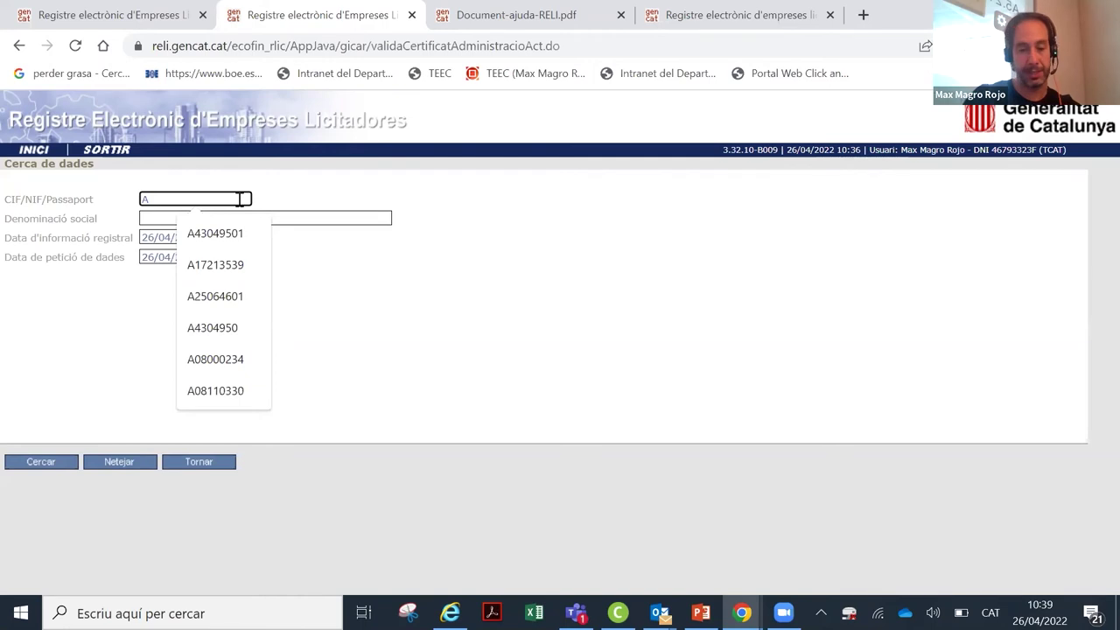
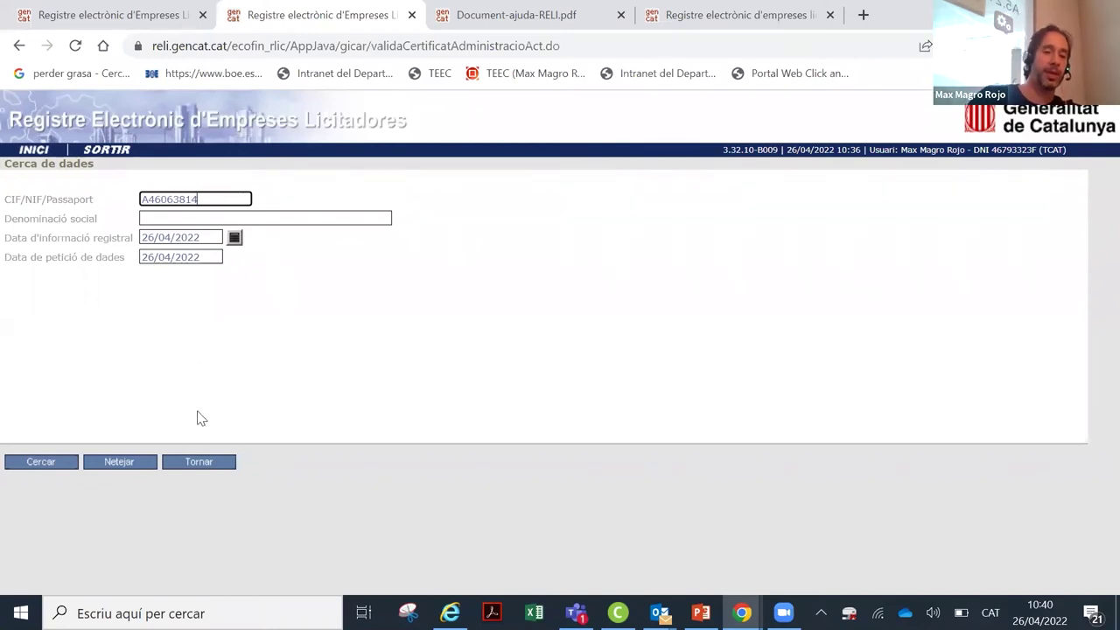
left_click(23, 462)
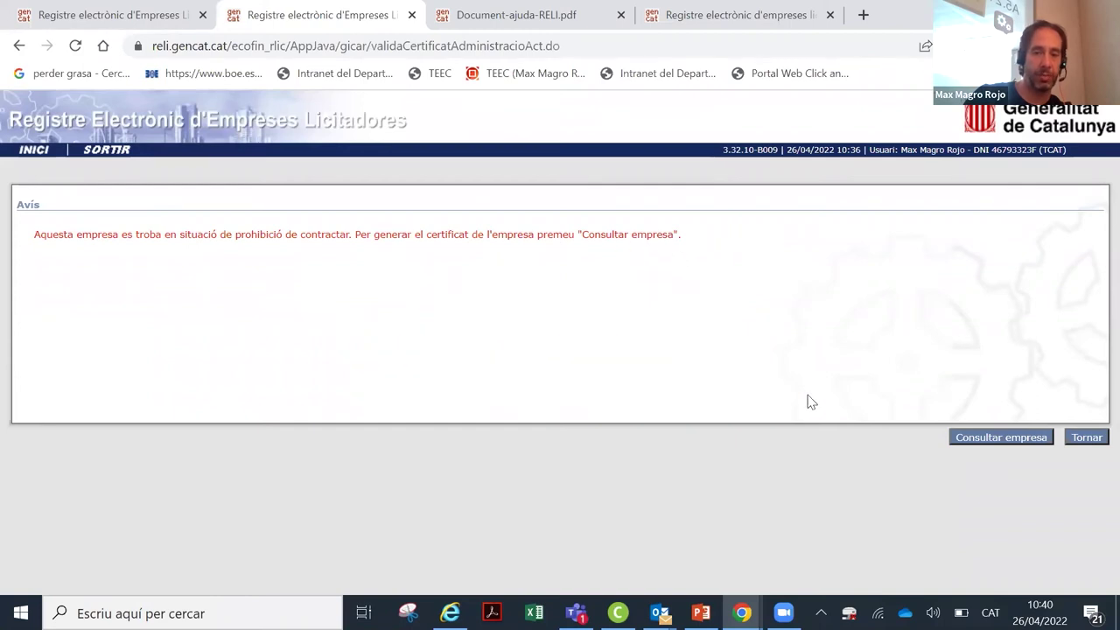
left_click(971, 439)
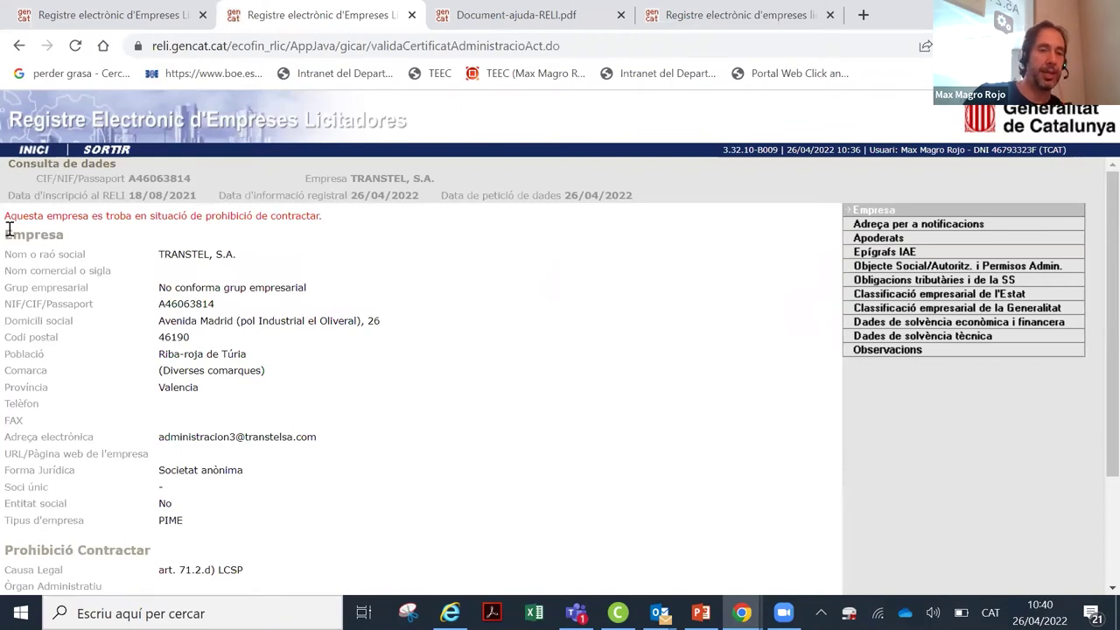
left_click_drag(367, 218, 313, 234)
left_click(370, 236)
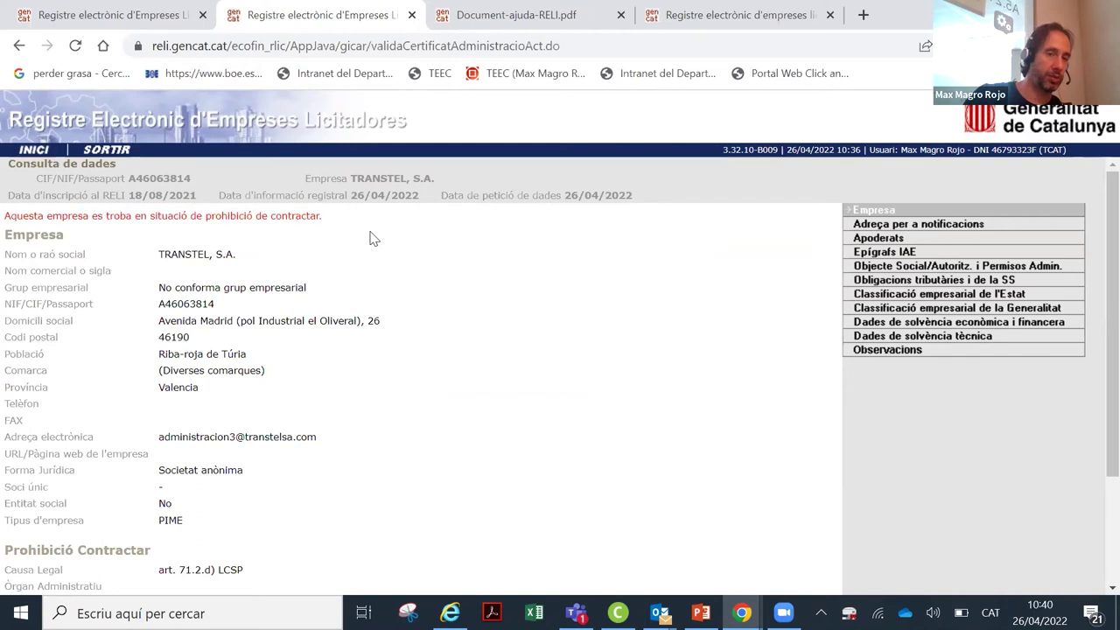
scroll(370, 245, "down", 2)
scroll(370, 227, "up", 2)
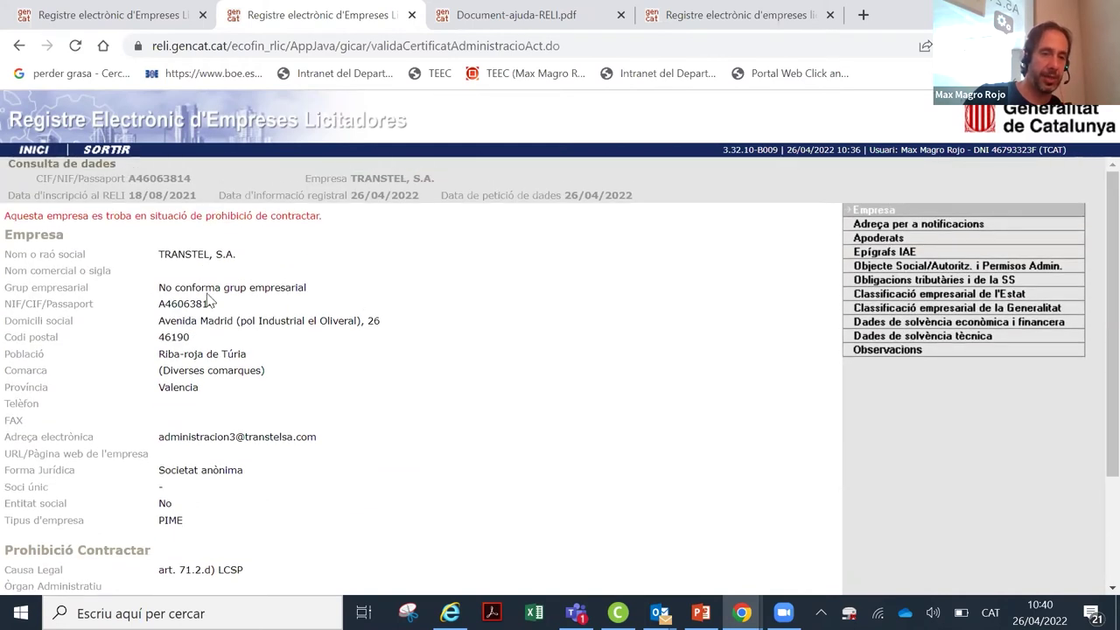
scroll(289, 297, "down", 1)
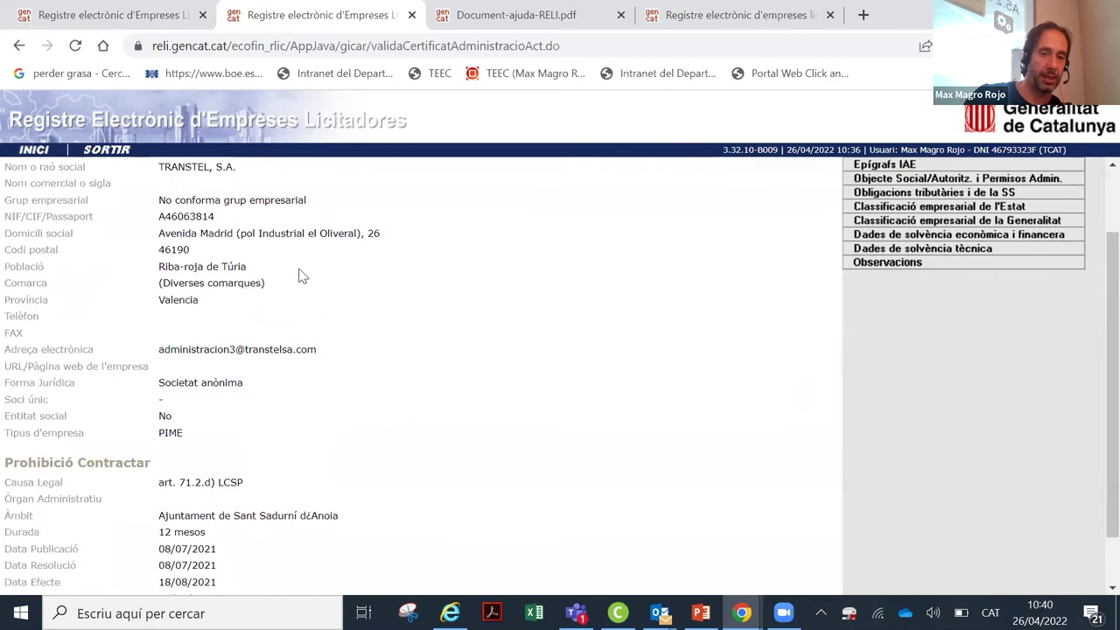
scroll(245, 311, "down", 1)
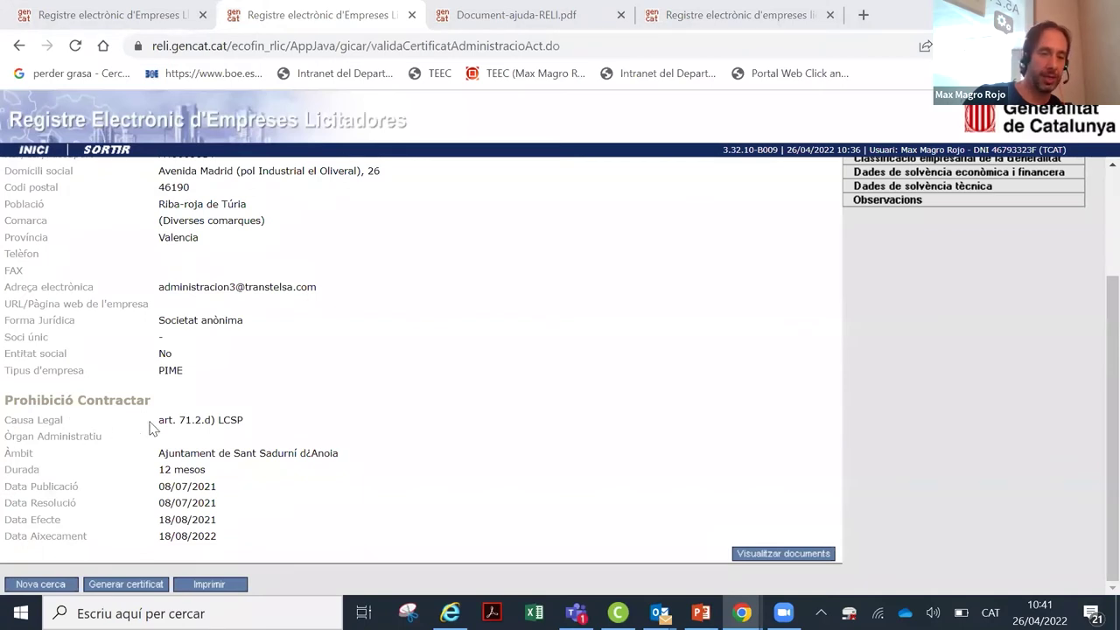
left_click_drag(151, 428, 253, 425)
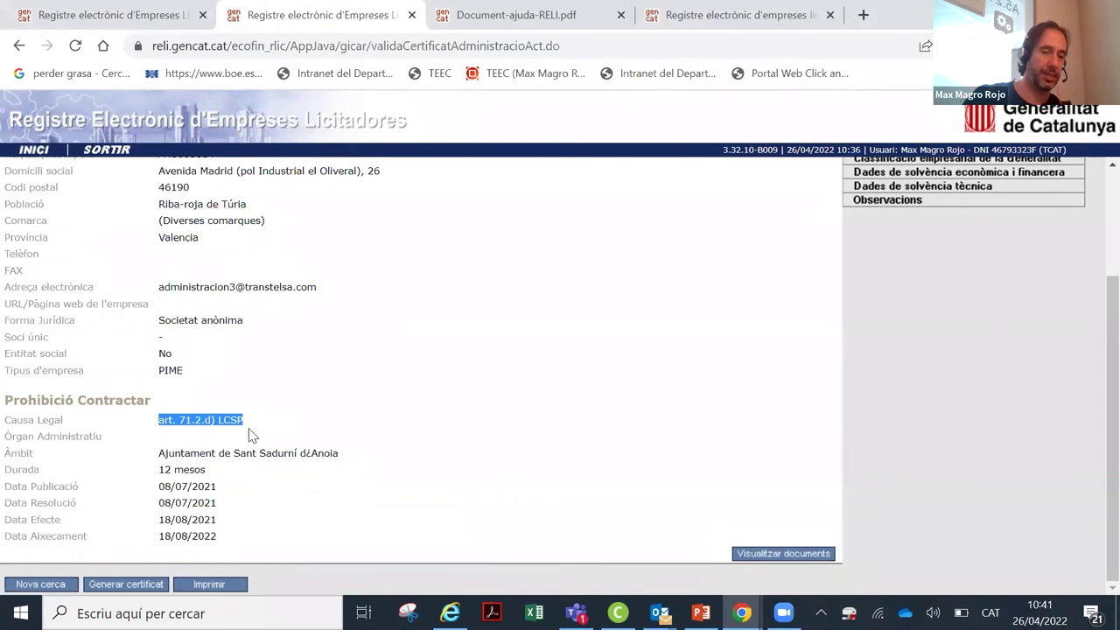
left_click_drag(158, 451, 344, 452)
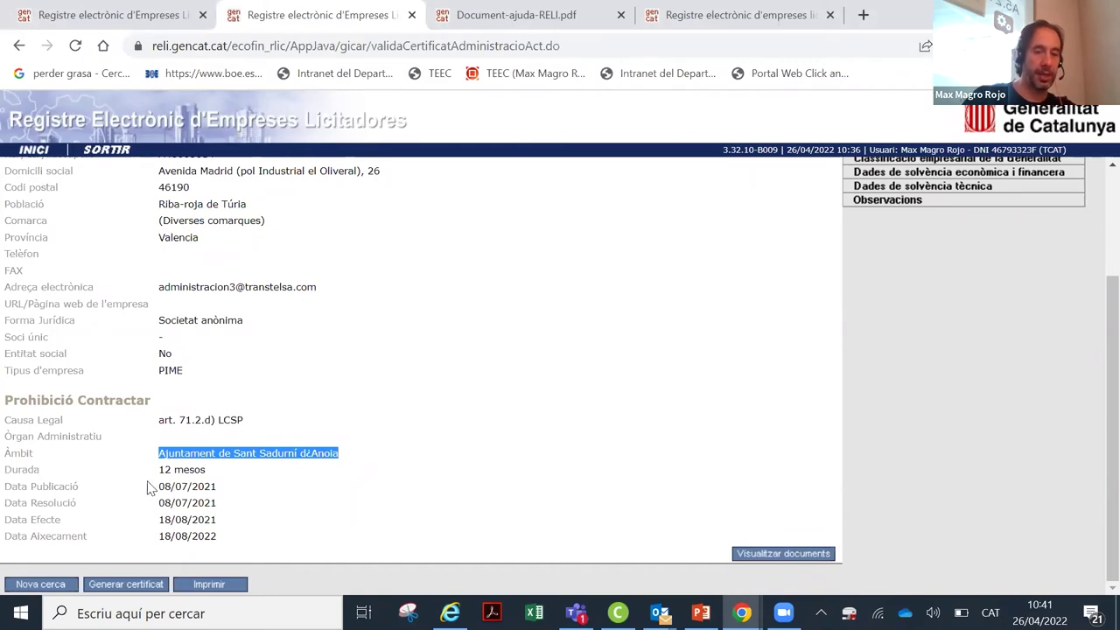
left_click_drag(156, 470, 210, 476)
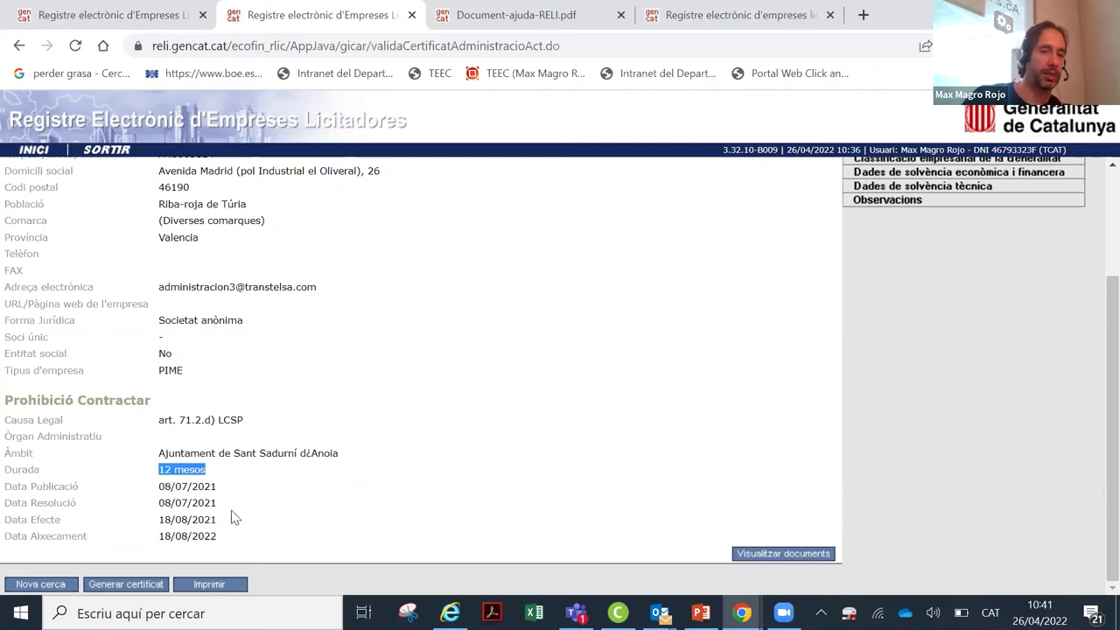
scroll(350, 447, "up", 3)
scroll(393, 417, "down", 3)
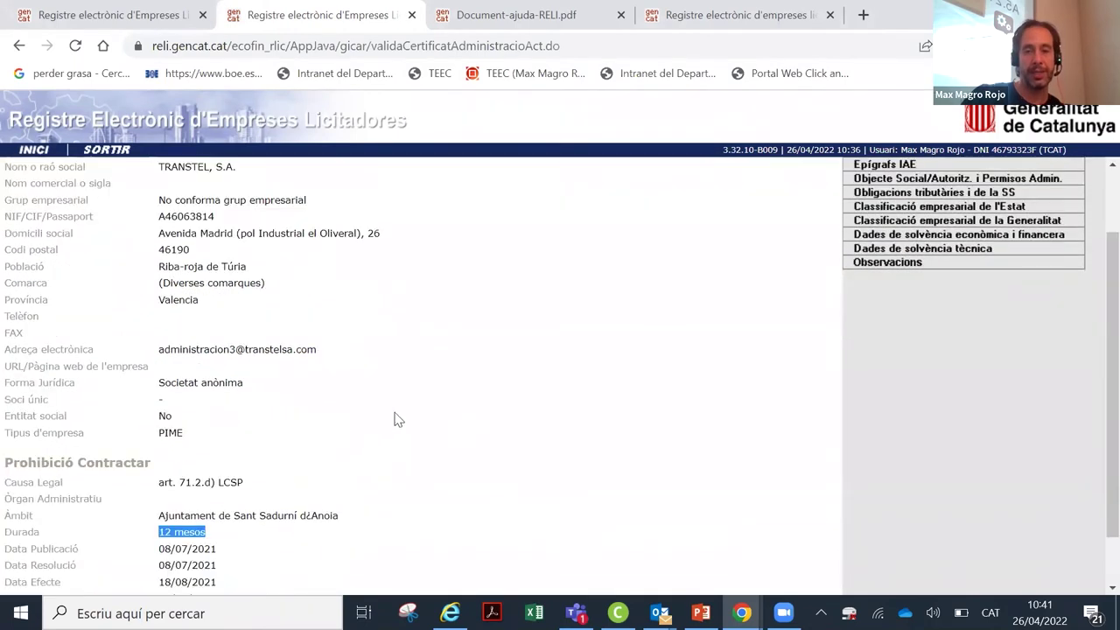
scroll(464, 389, "up", 3)
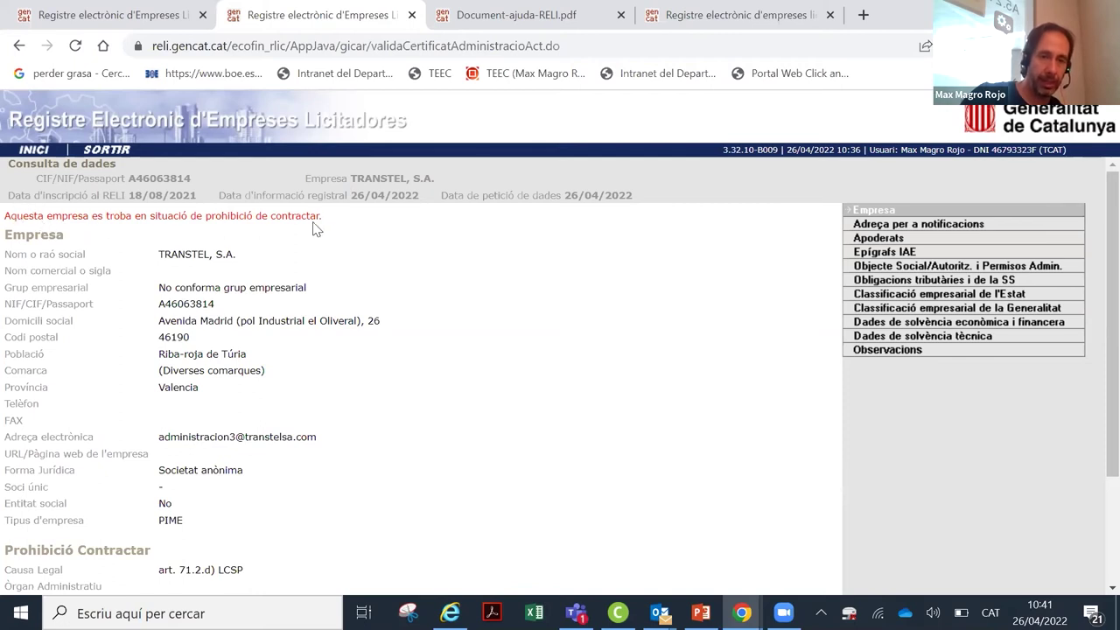
scroll(254, 288, "down", 3)
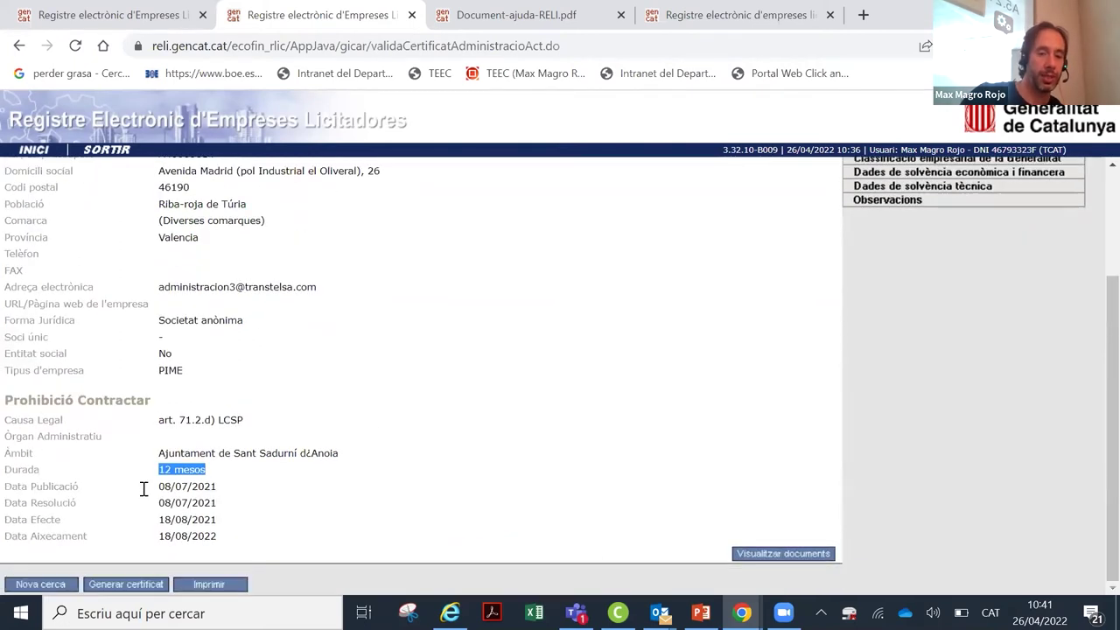
left_click(323, 446)
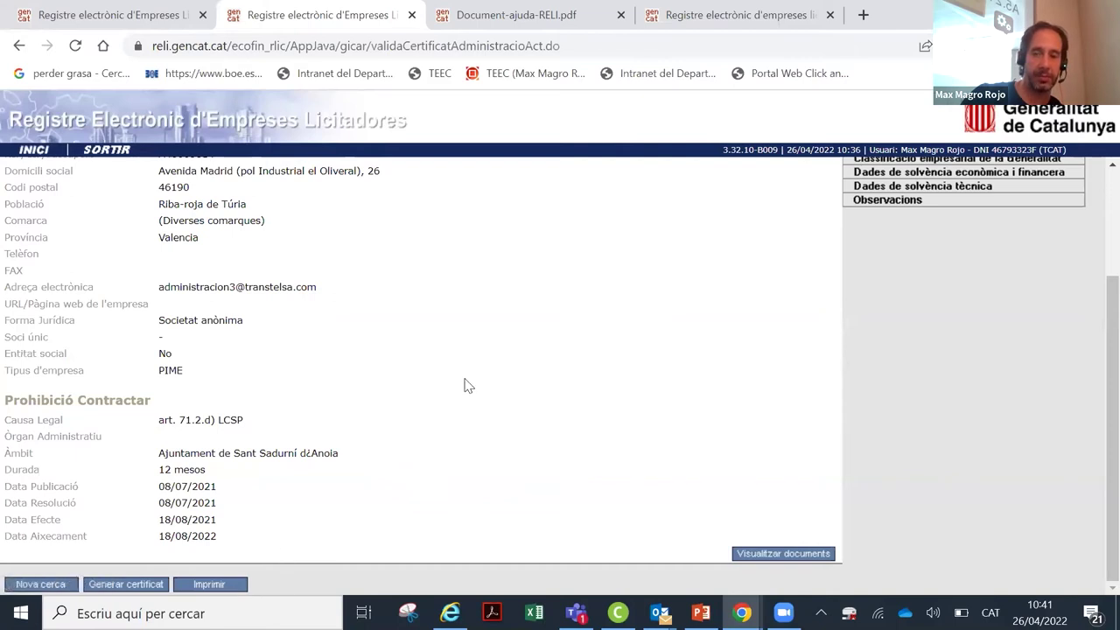
scroll(465, 384, "up", 3)
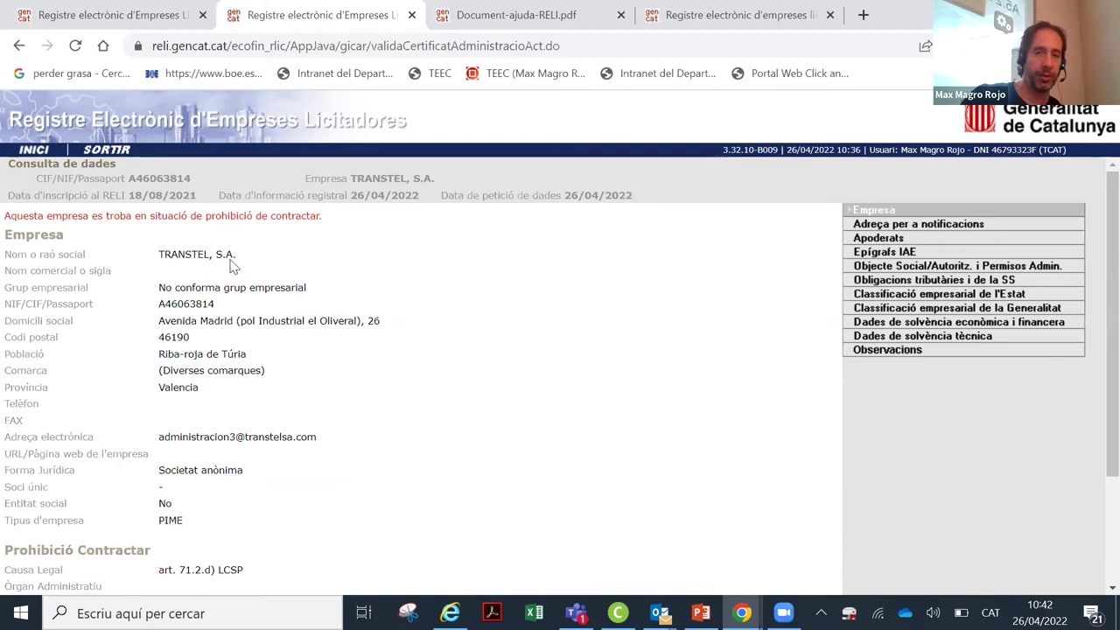
Step: Go back to the Cerca de dades form and set the registry date to 26/04/2022
left_click(19, 46)
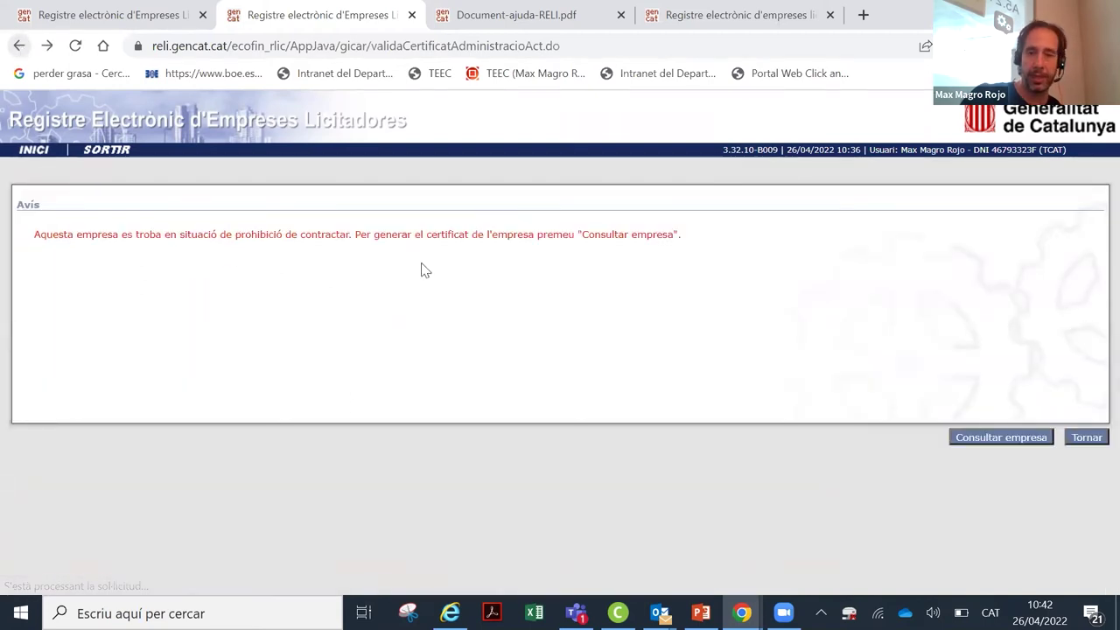
left_click(20, 45)
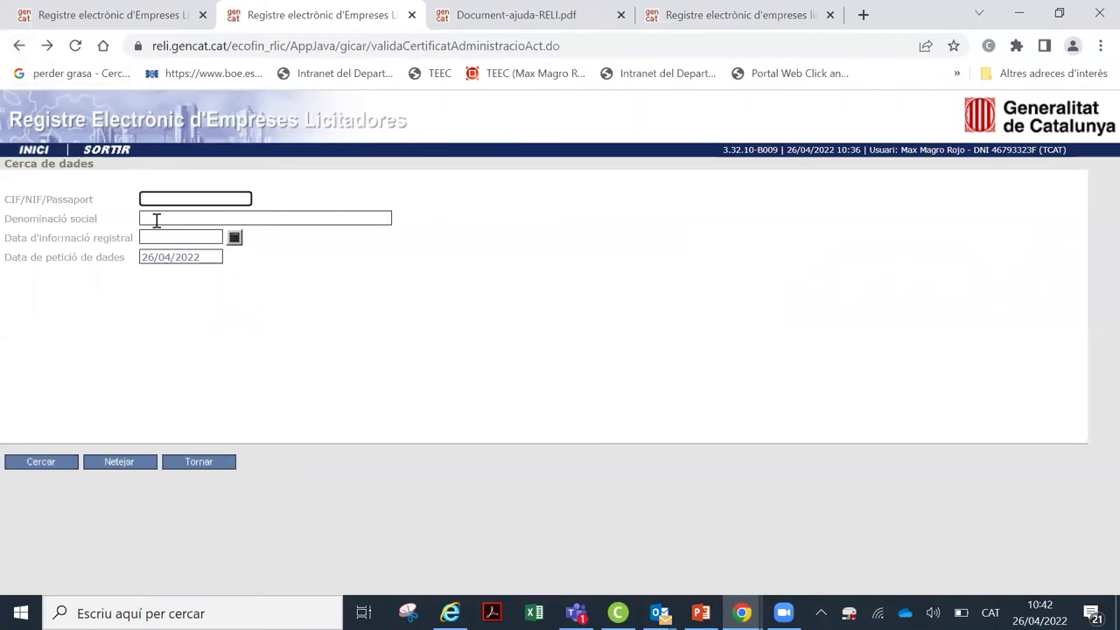
left_click(199, 271)
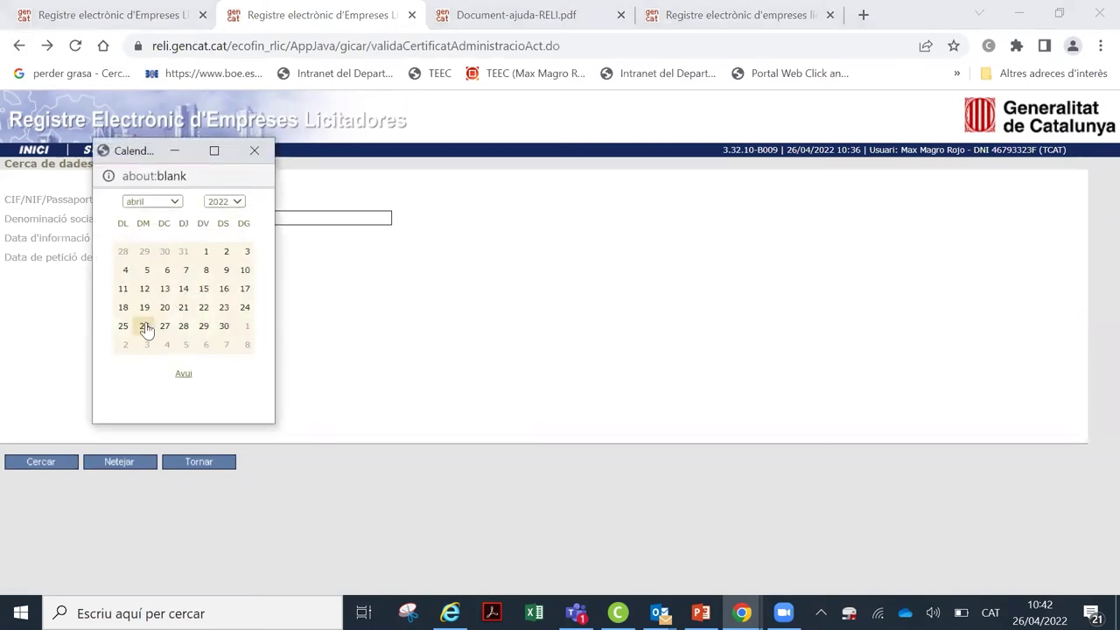
left_click(146, 323)
Step: Search by Denominació social 'transtel' instead of a tax ID
left_click(174, 200)
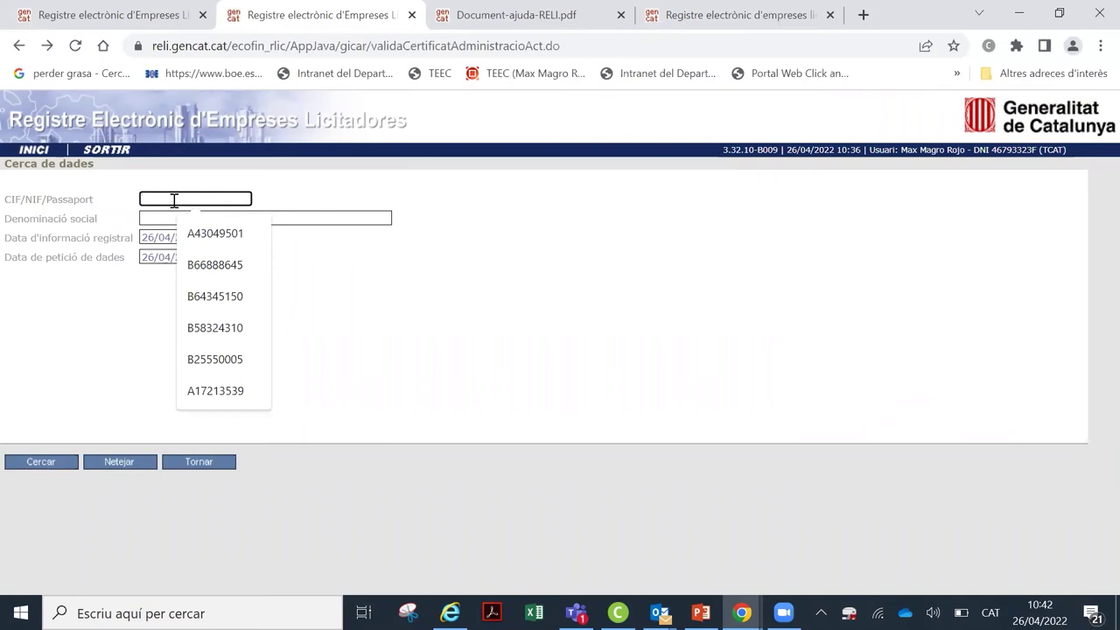
type("46")
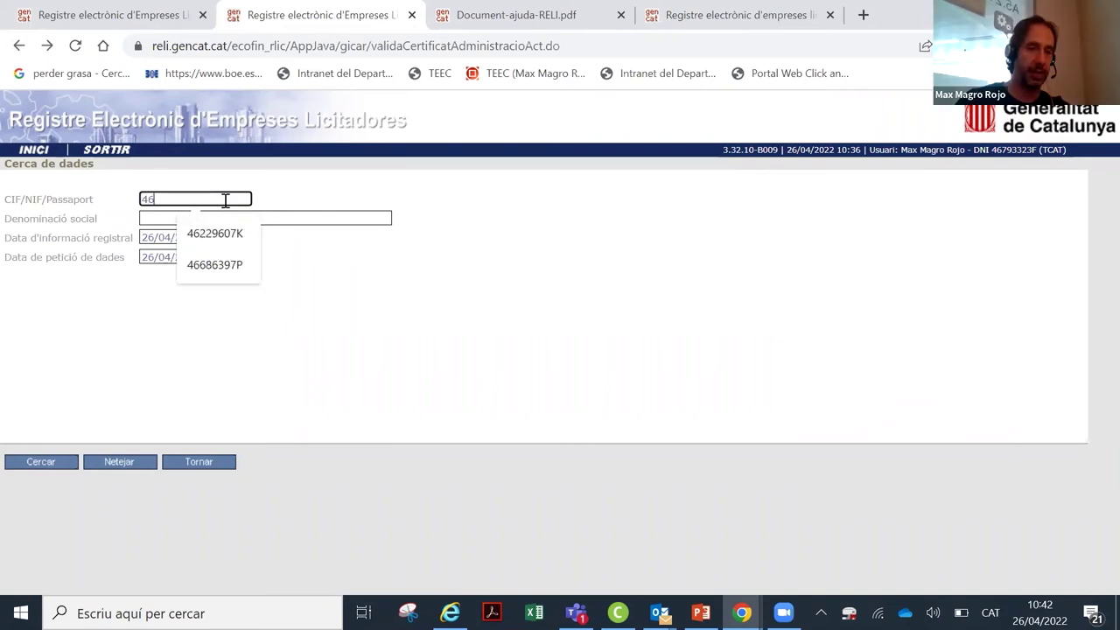
key("BackSpace")
key("BackSpace")
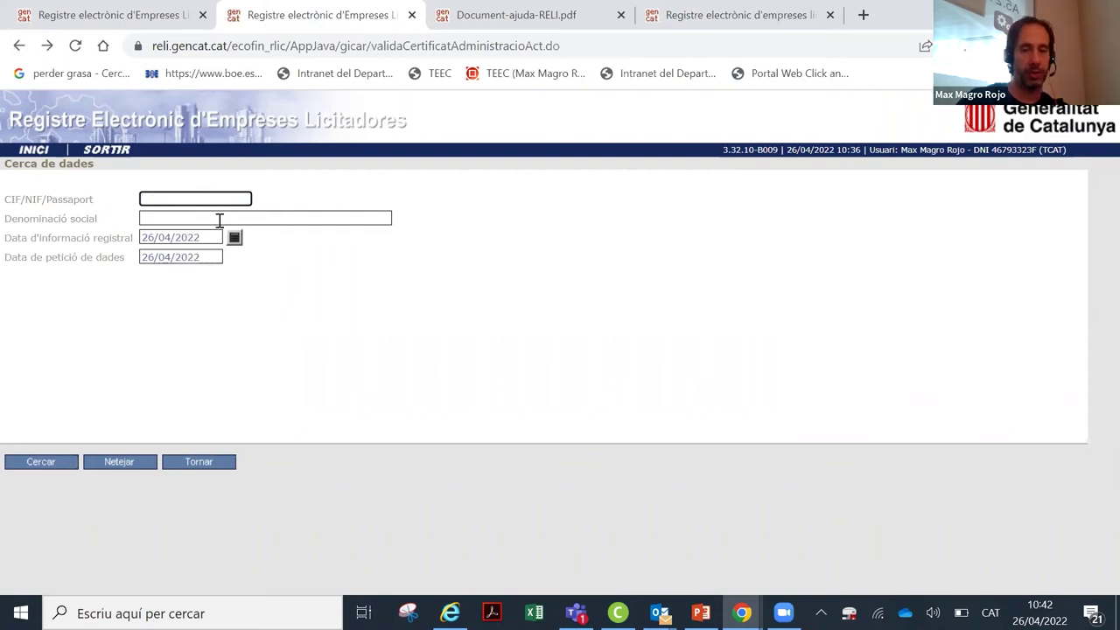
left_click(218, 220)
type("ranst")
key("BackSpace")
key("BackSpace")
key("BackSpace")
key("BackSpace")
key("BackSpace")
type("transt")
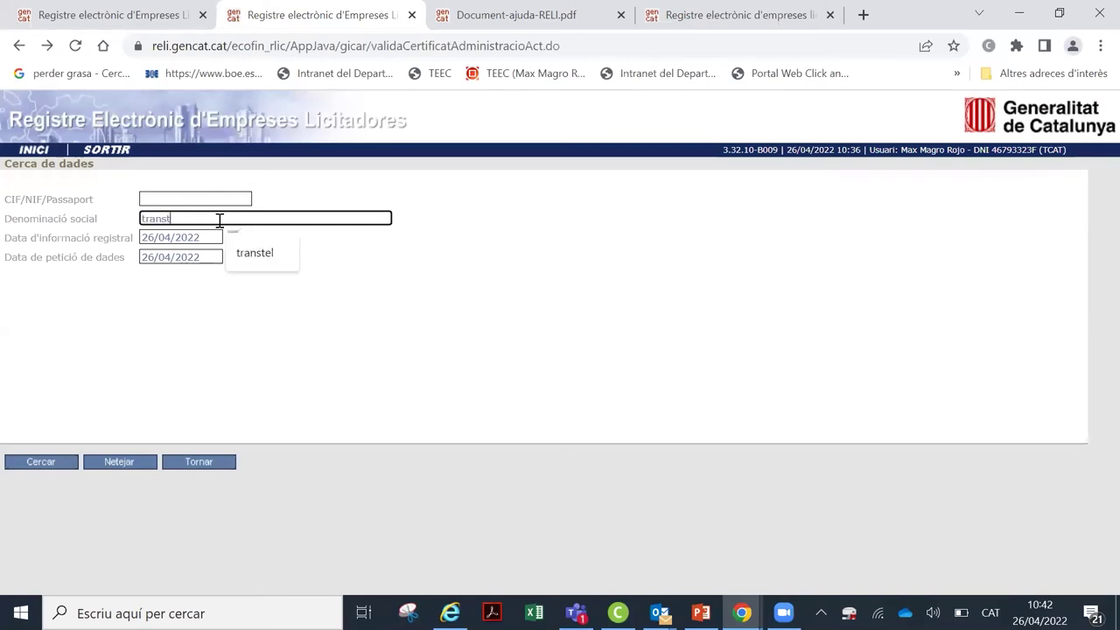
type("el")
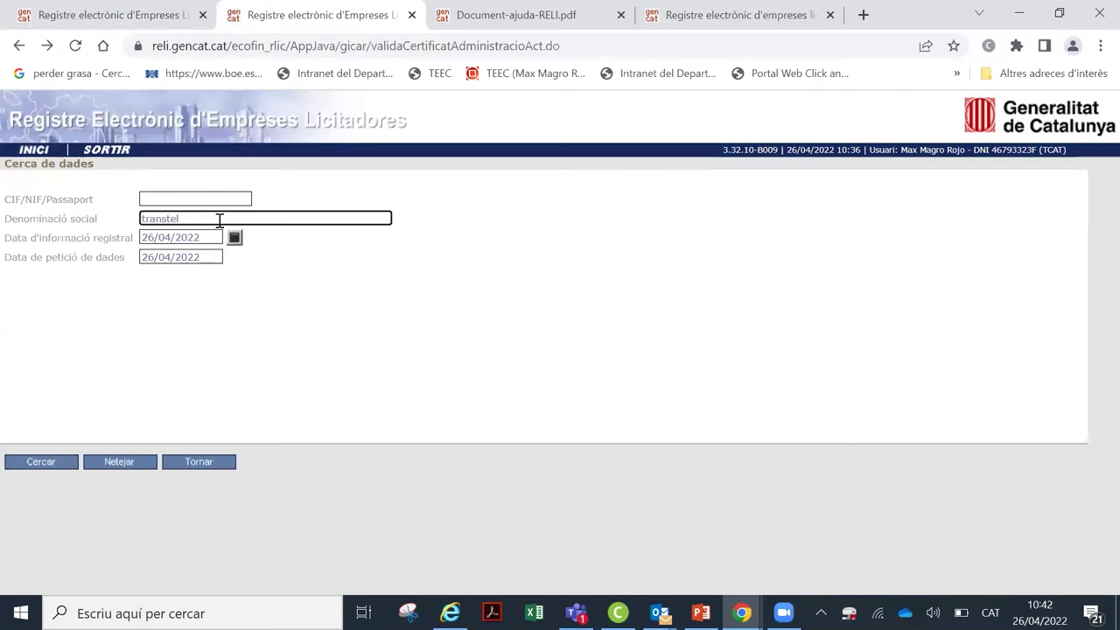
left_click(13, 464)
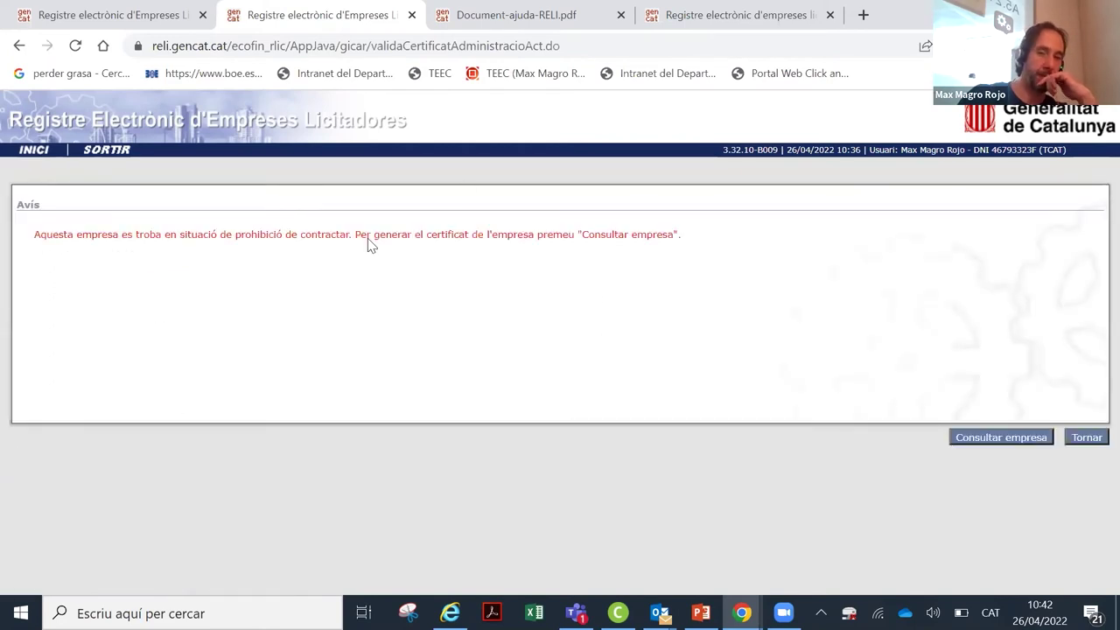
Step: Open TRANSTEL's company data and highlight Data Resolució 08/07/2021 and Data Efecte 18/08/2021
left_click(977, 441)
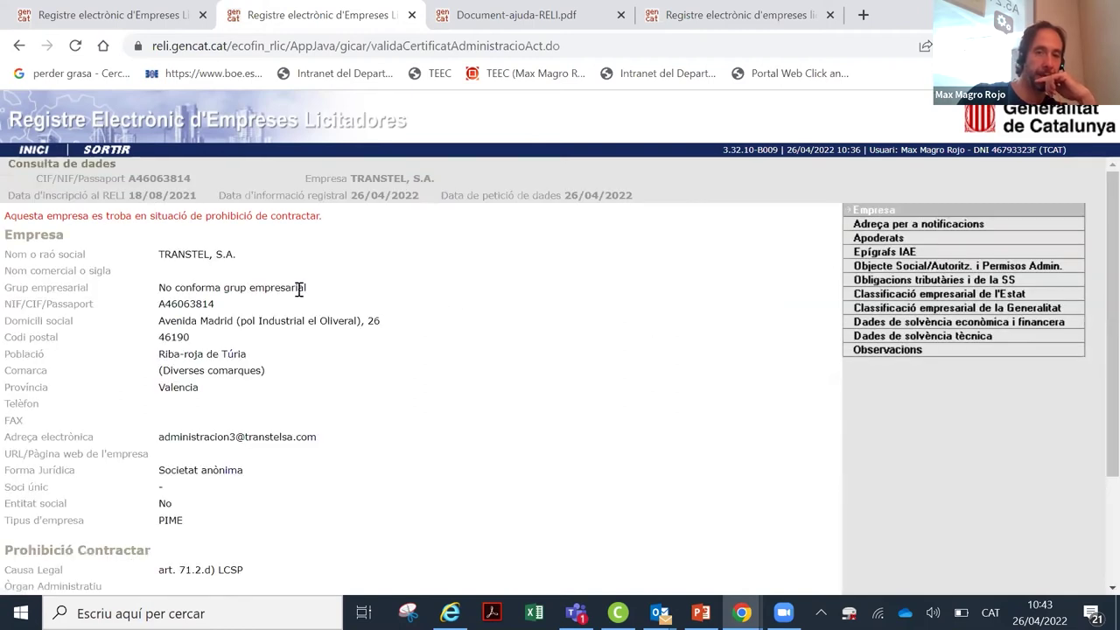
scroll(298, 285, "down", 3)
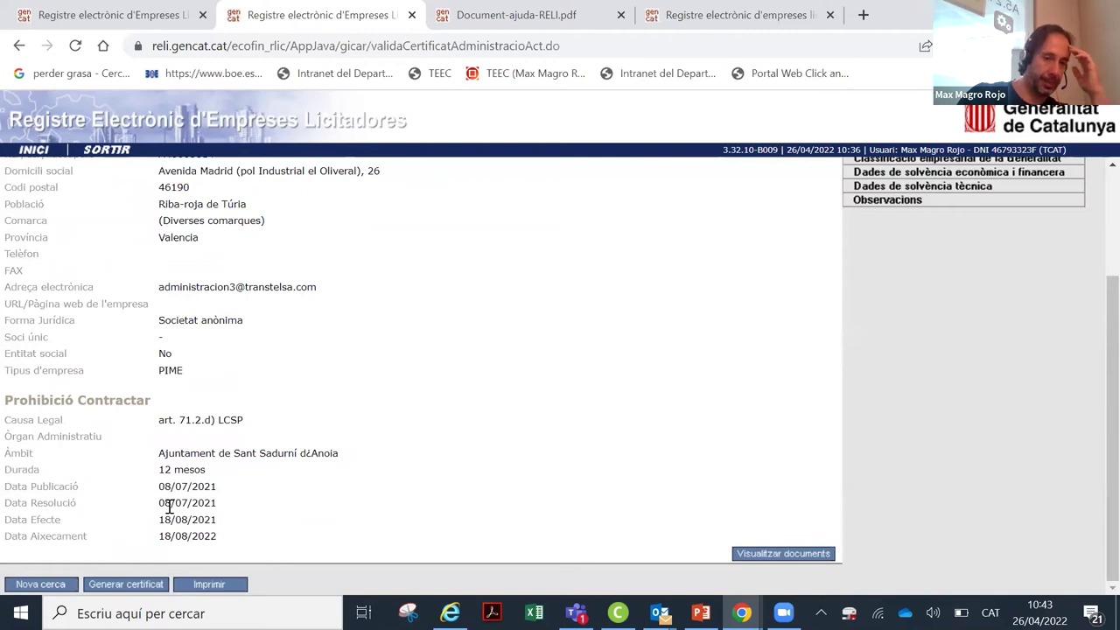
left_click_drag(164, 502, 230, 512)
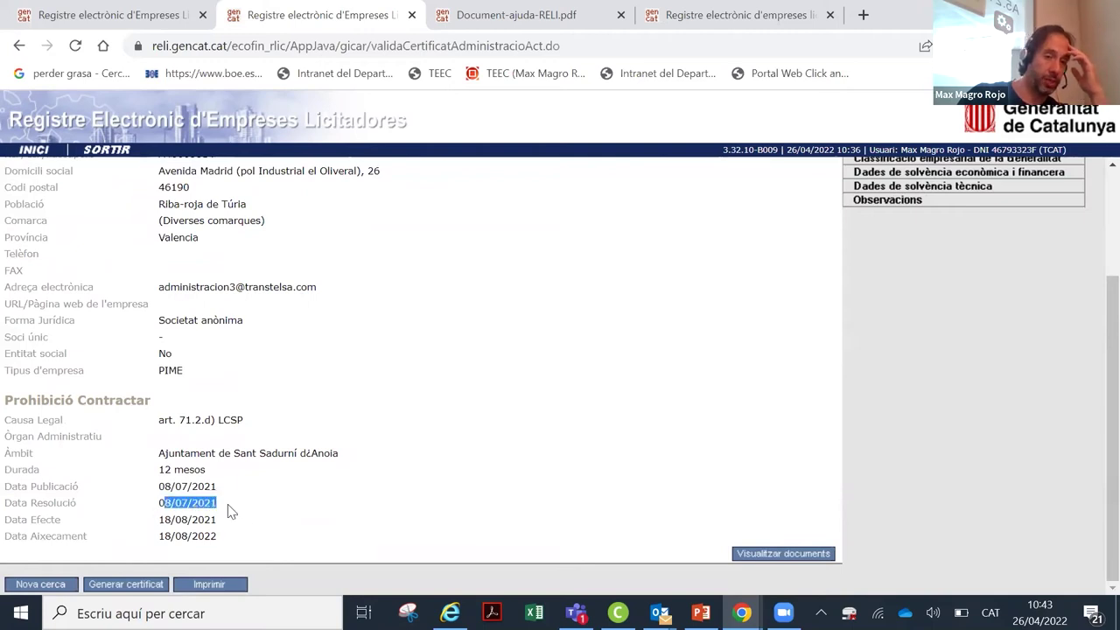
left_click_drag(157, 504, 218, 503)
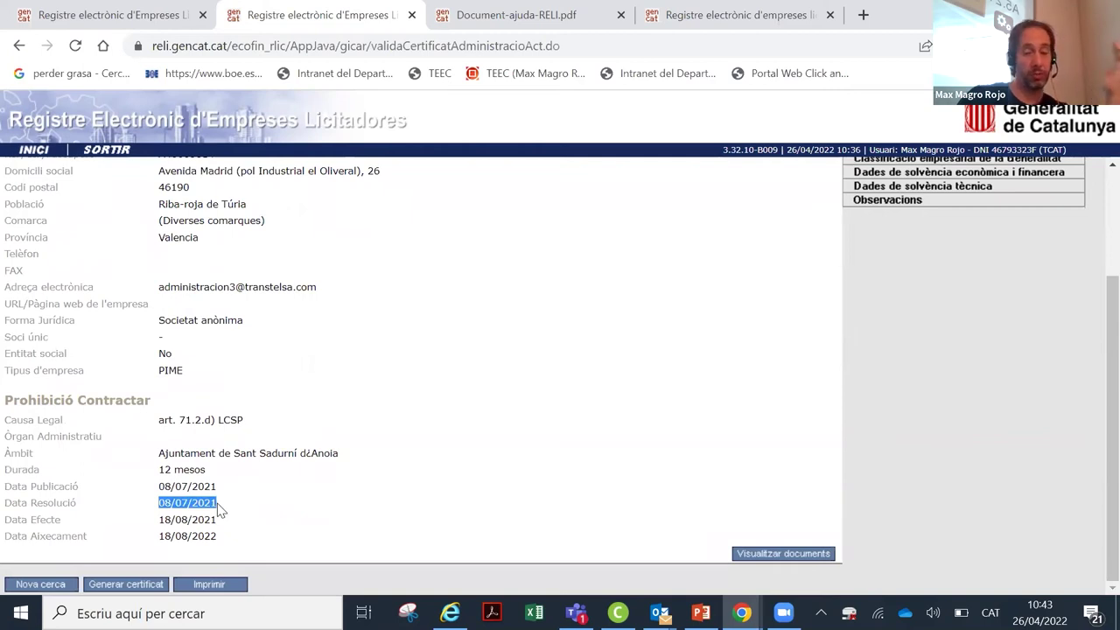
left_click(196, 487)
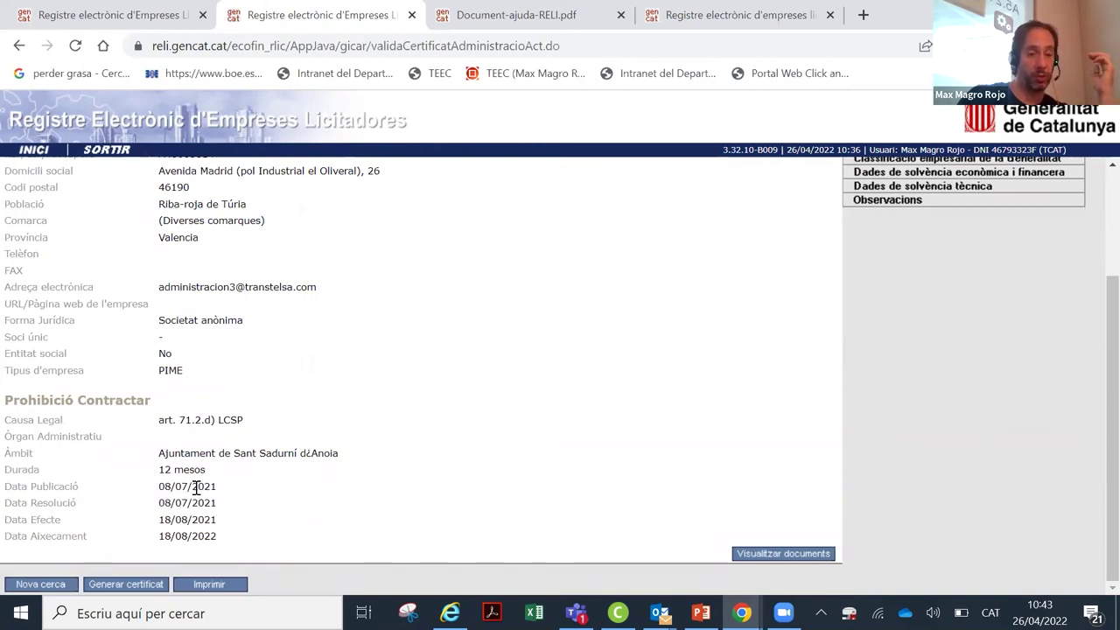
triple_click(196, 487)
left_click(220, 507, "shift")
left_click(220, 507)
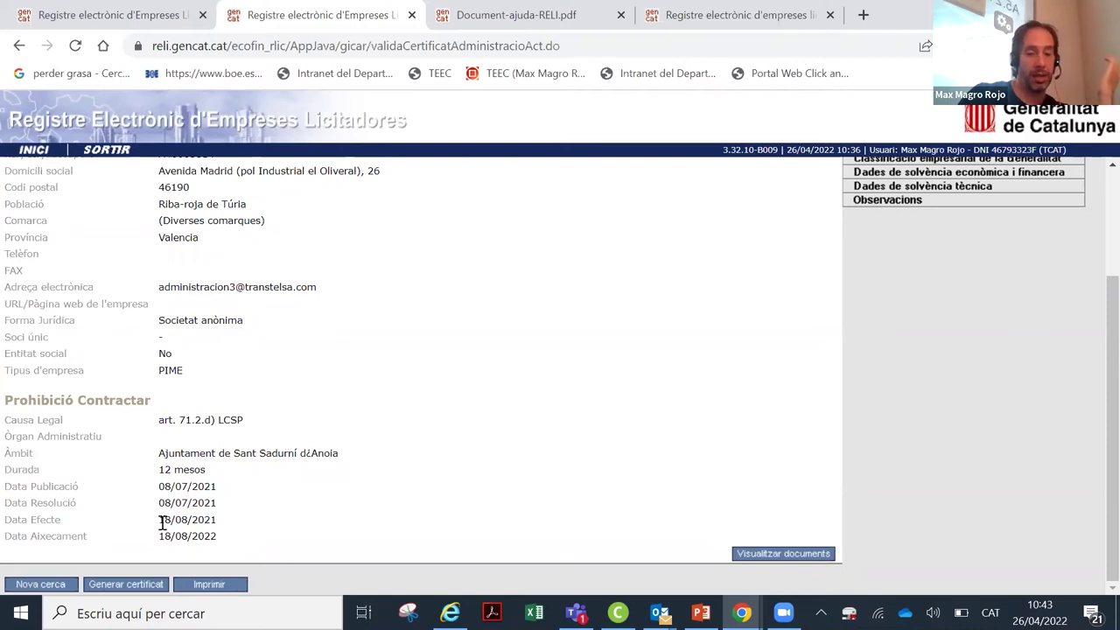
left_click_drag(161, 523, 219, 526)
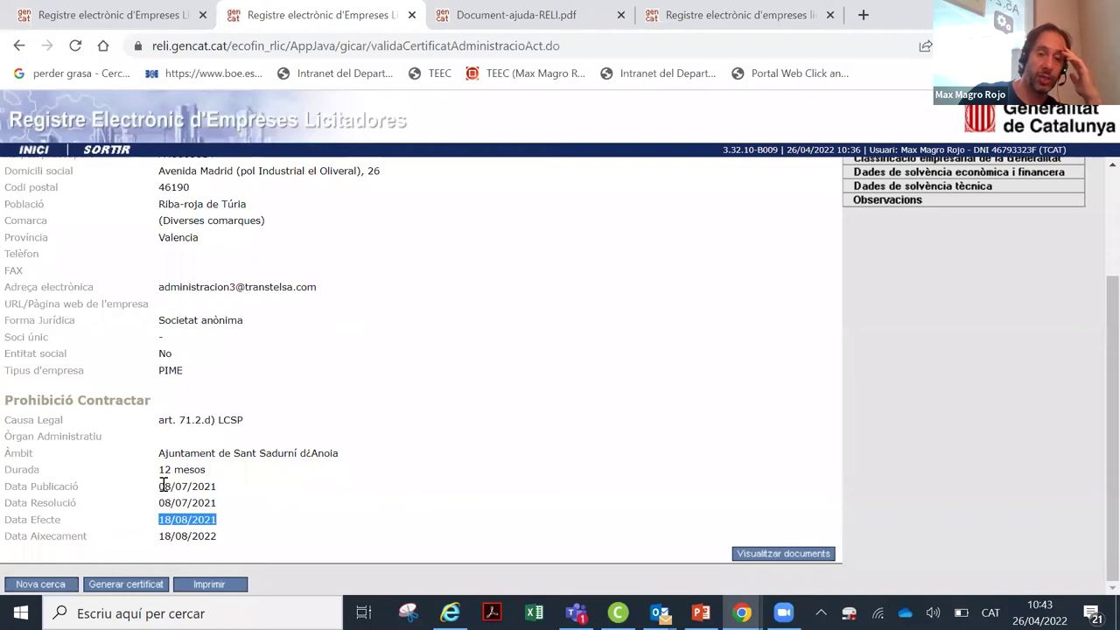
left_click_drag(158, 503, 243, 504)
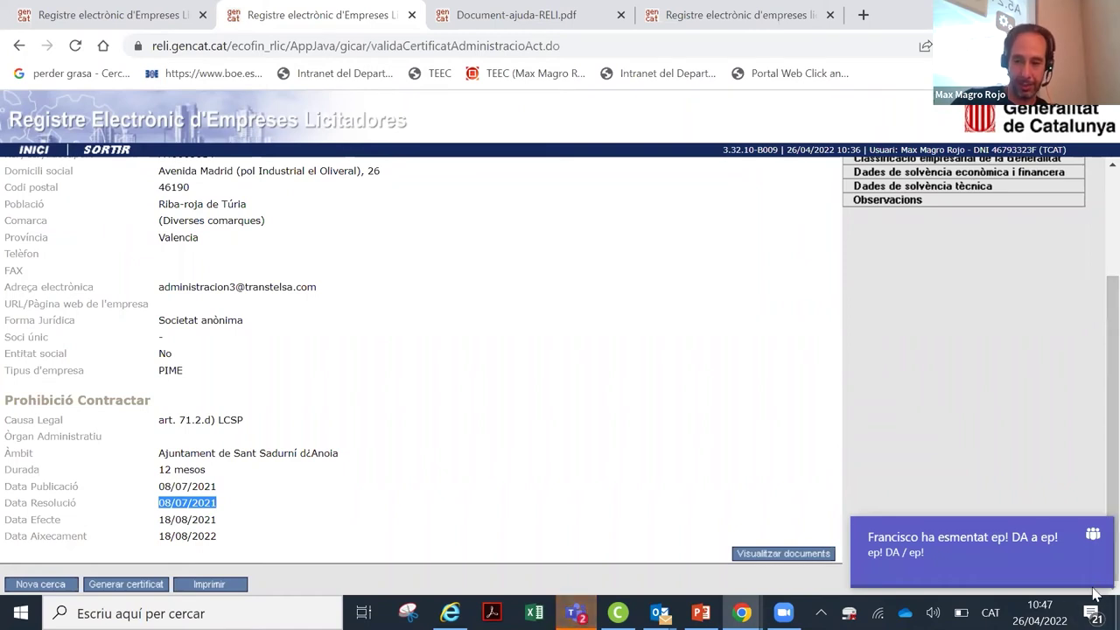
left_click(1096, 535)
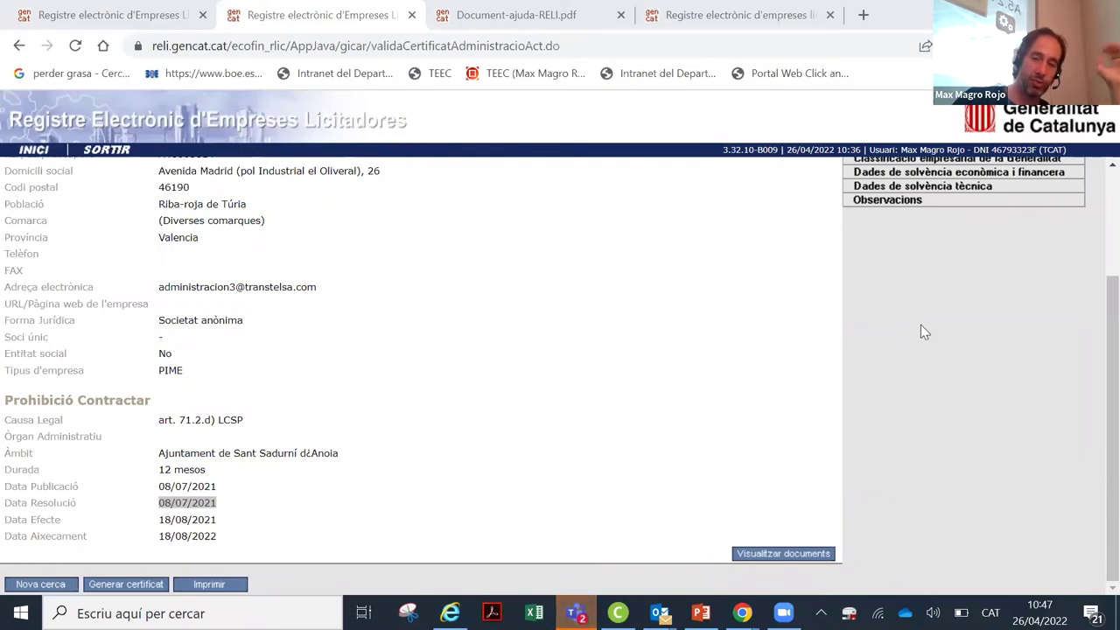
Step: Scroll through TRANSTEL, S.A.'s Prohibició Contractar section, then launch Generar certificat
left_click(1094, 363)
scroll(1094, 361, "up", 1)
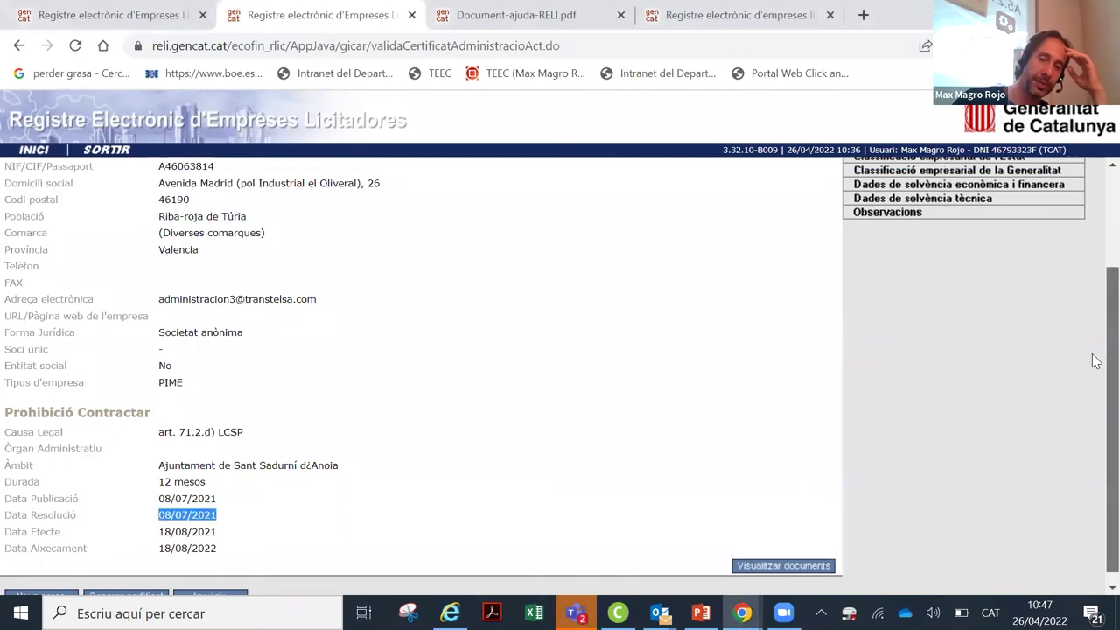
scroll(1092, 370, "down", 1)
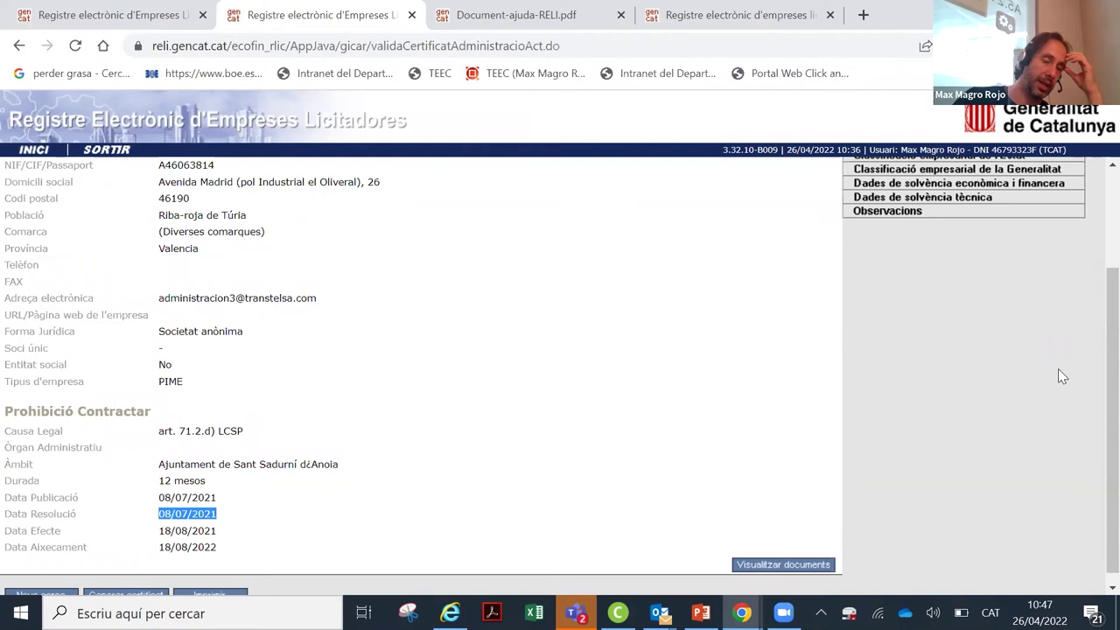
scroll(1004, 381, "up", 1)
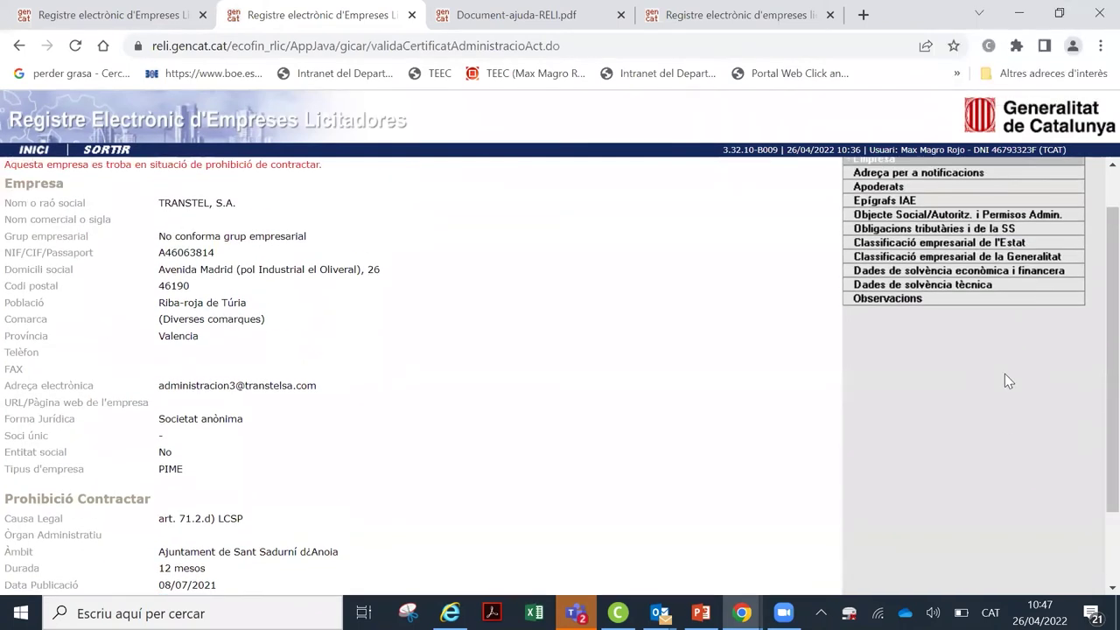
scroll(1004, 373, "up", 1)
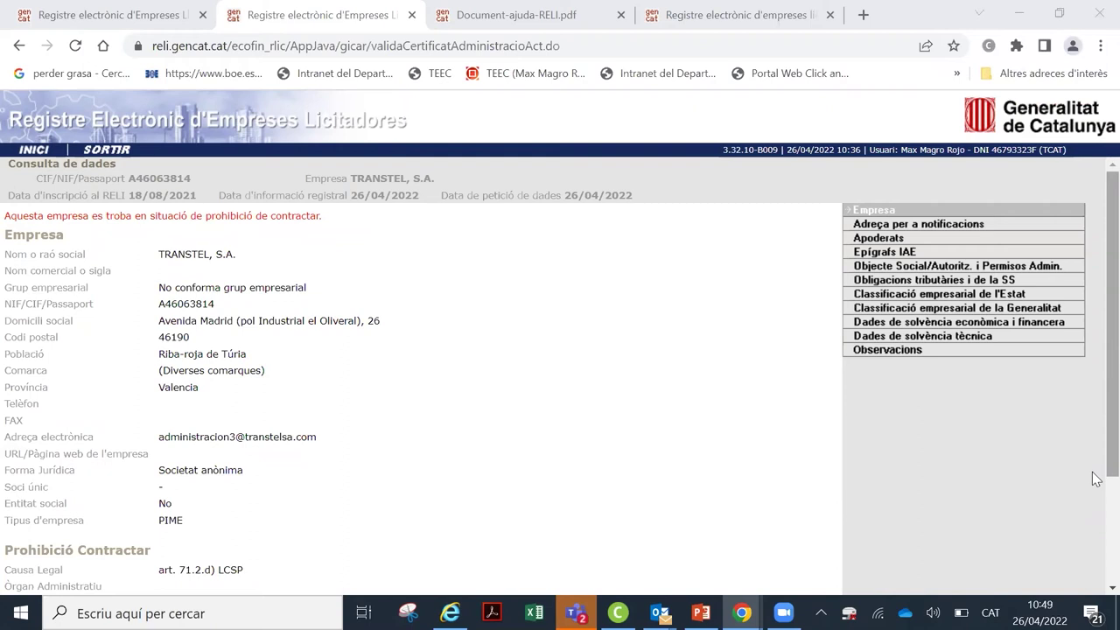
scroll(1093, 477, "down", 3)
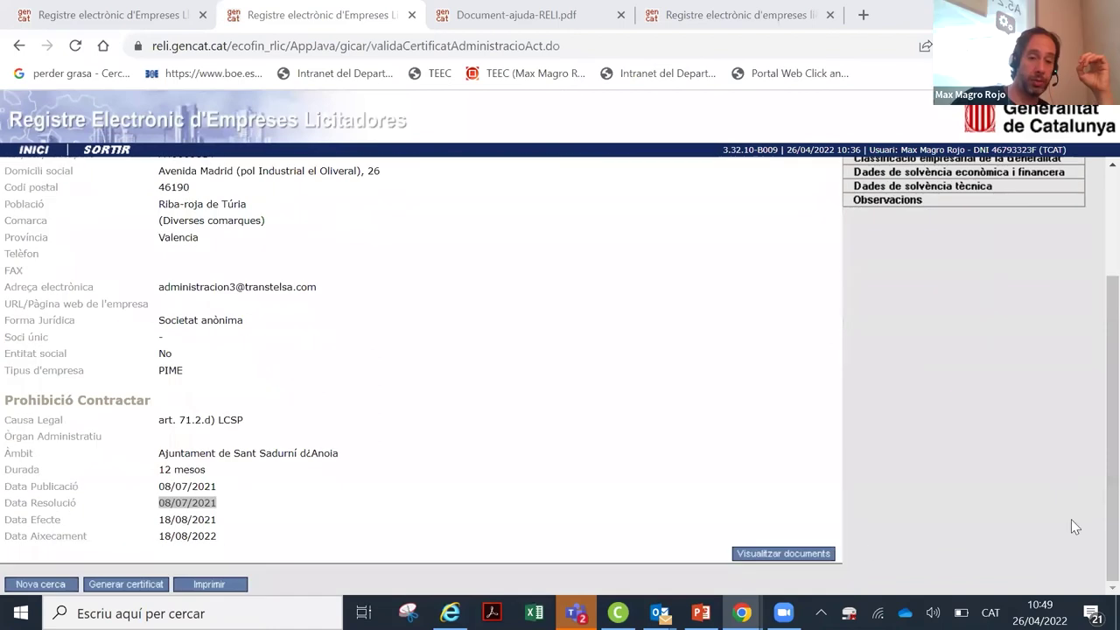
left_click(154, 580)
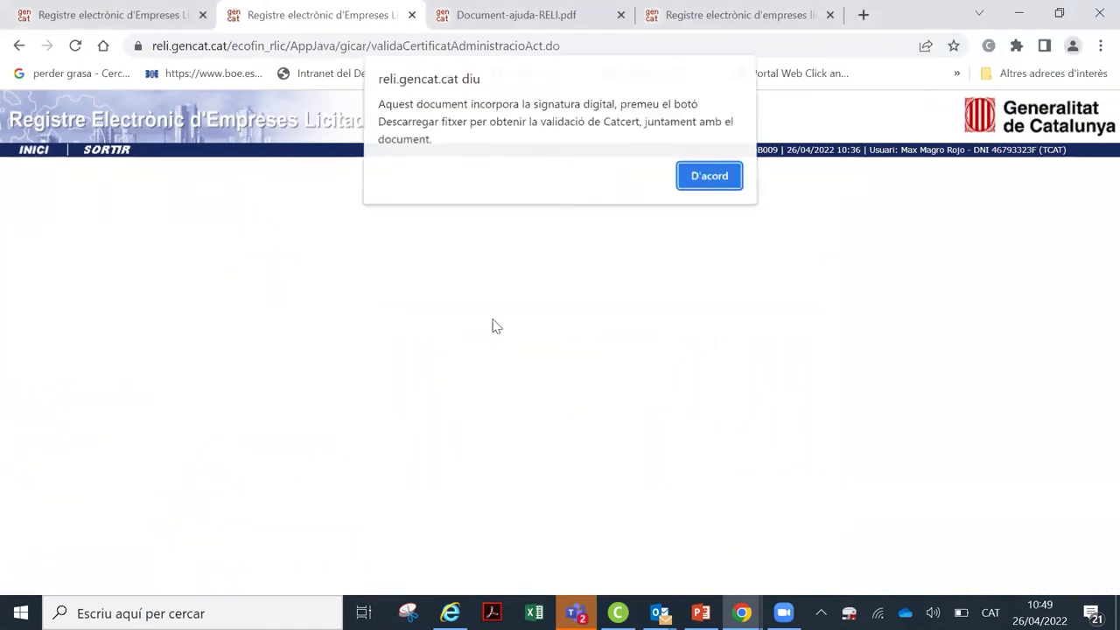
Step: Accept the D'acord signature alert, scroll through the PDF certificate, then go back to the company data page
left_click(703, 181)
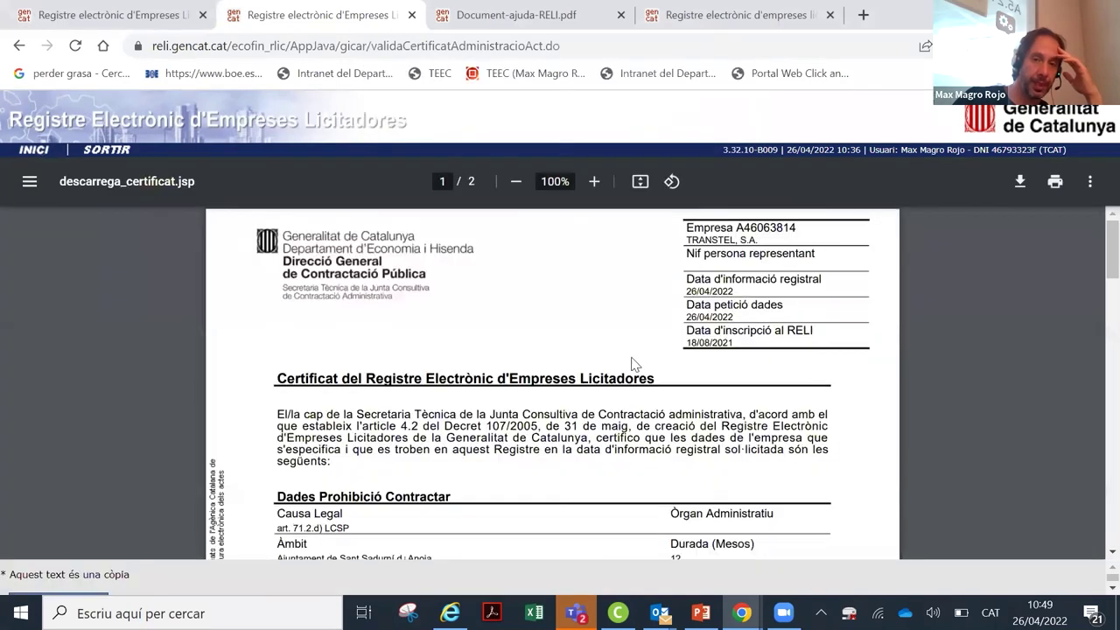
scroll(644, 340, "down", 2)
scroll(644, 339, "down", 5)
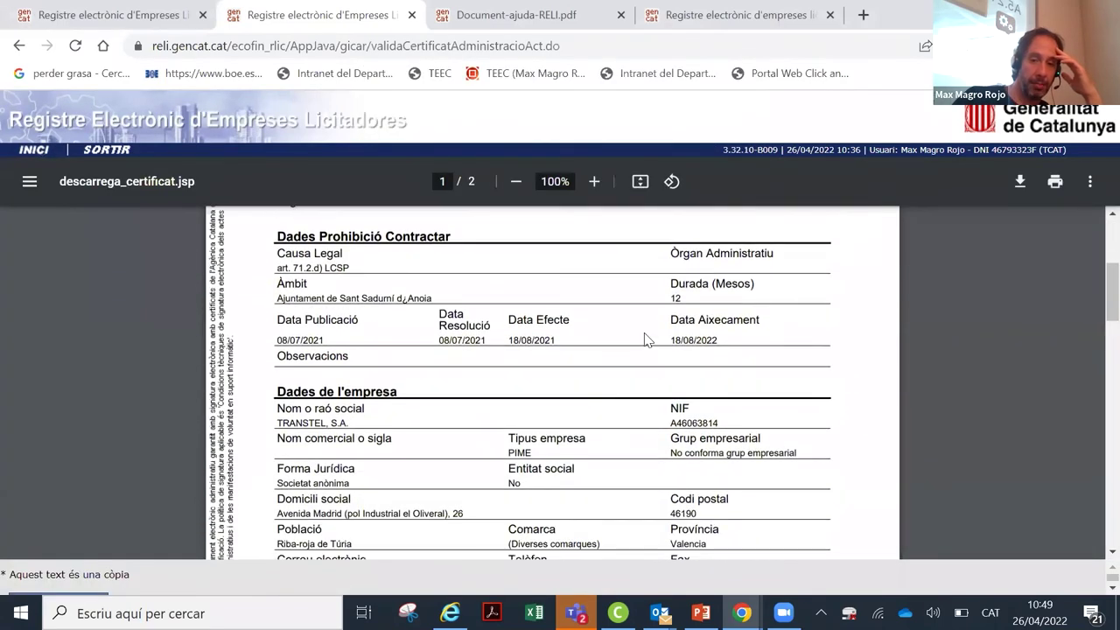
scroll(644, 339, "down", 10)
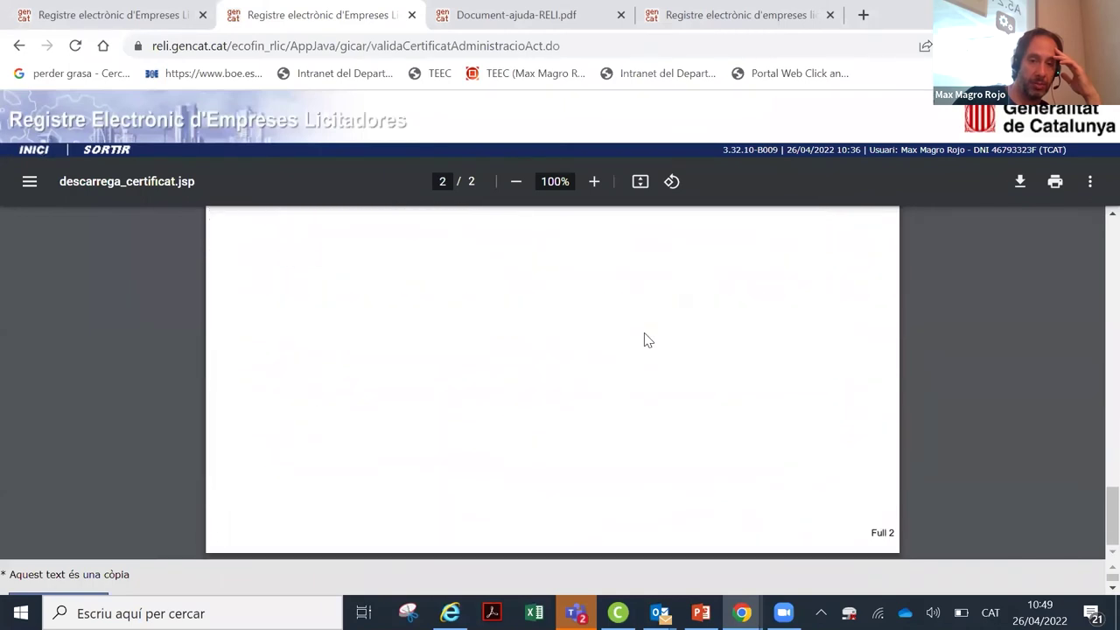
scroll(647, 340, "up", 5)
scroll(647, 340, "up", 5)
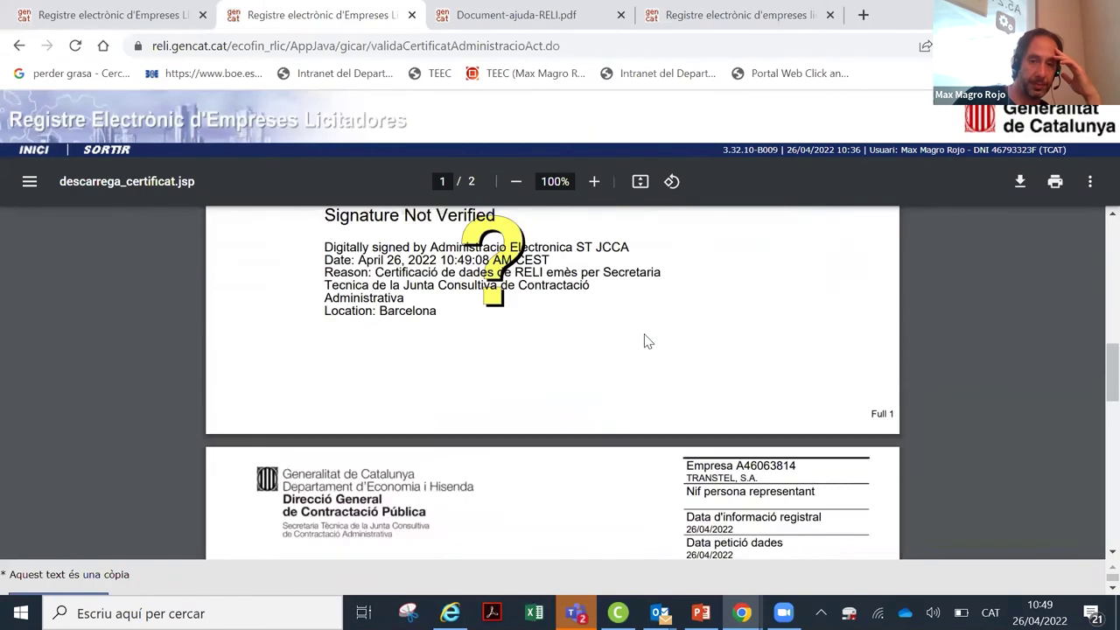
scroll(647, 341, "up", 5)
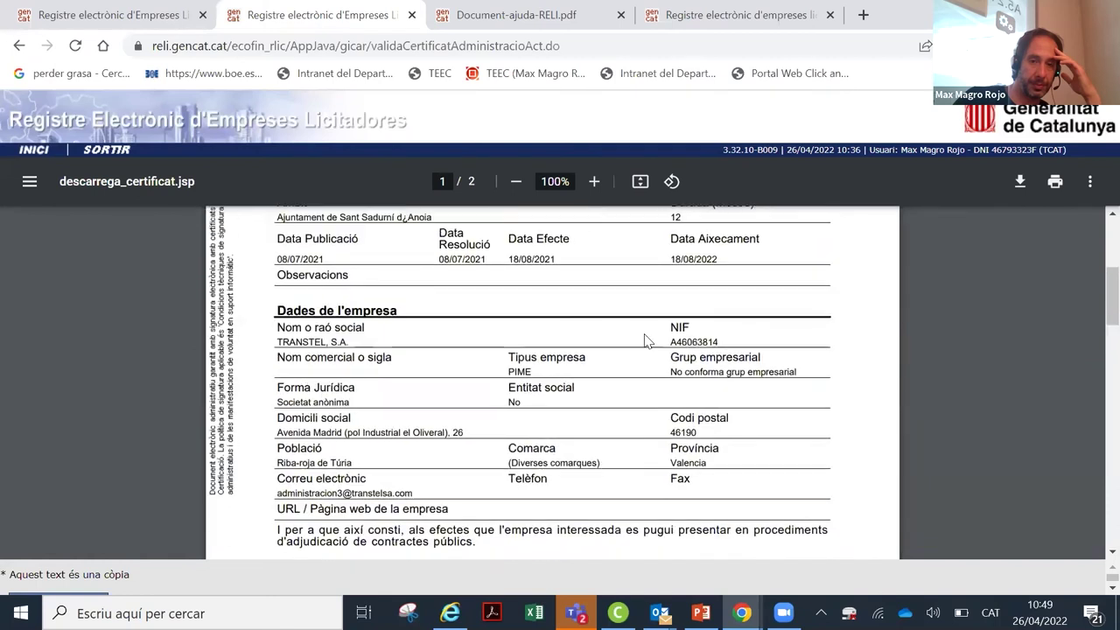
scroll(647, 340, "up", 1)
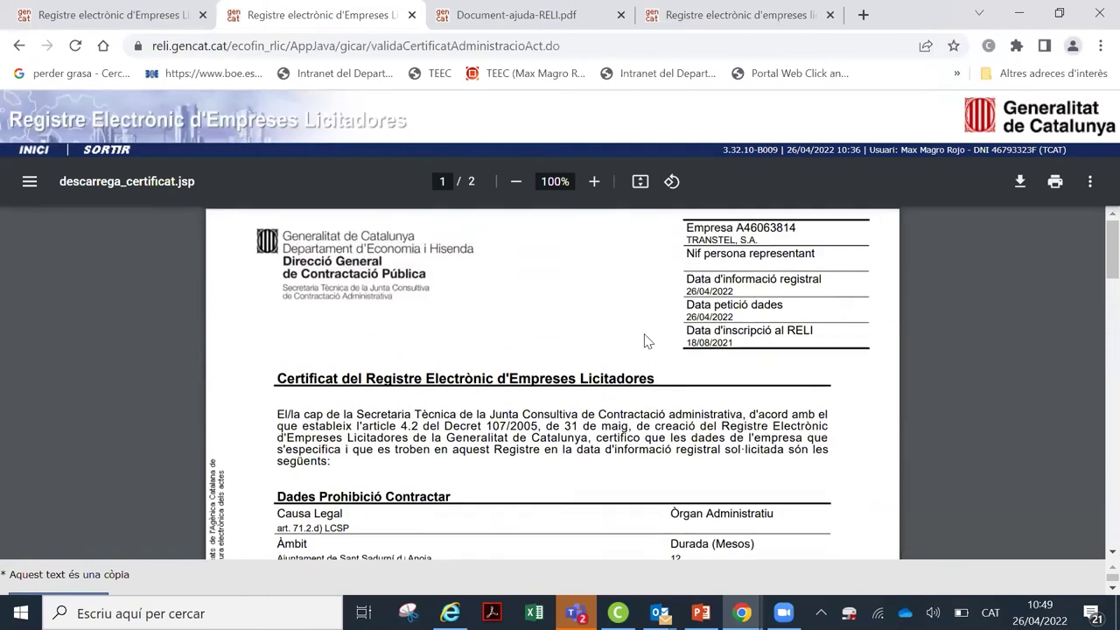
left_click(18, 46)
scroll(723, 287, "up", 3)
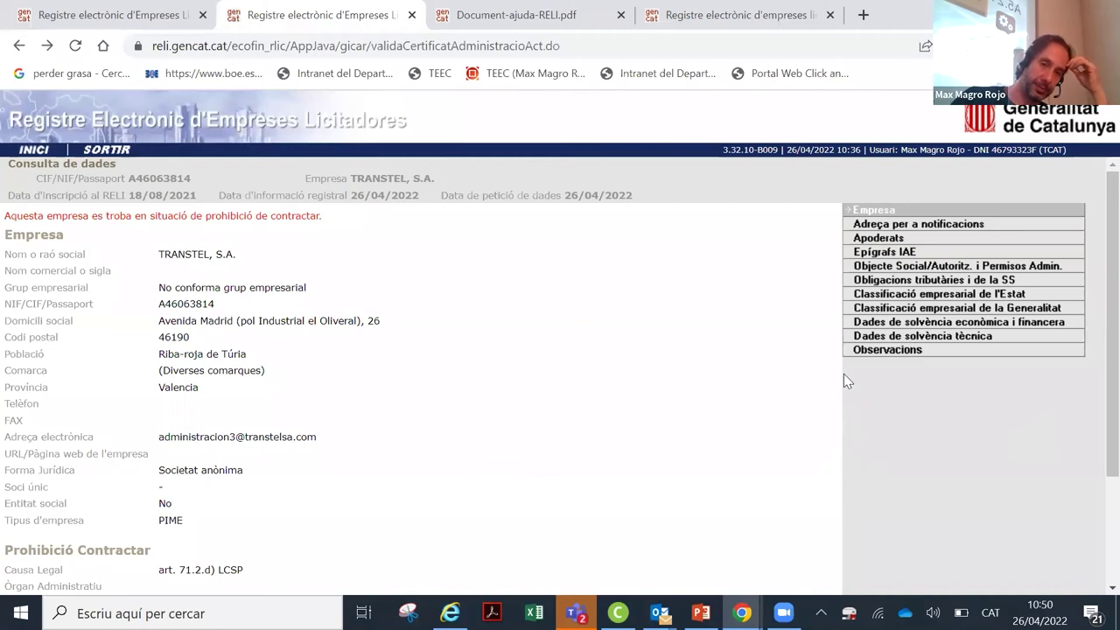
Step: Go back to the search form and pick 26/04/2022 as the information date
left_click(16, 46)
left_click(21, 45)
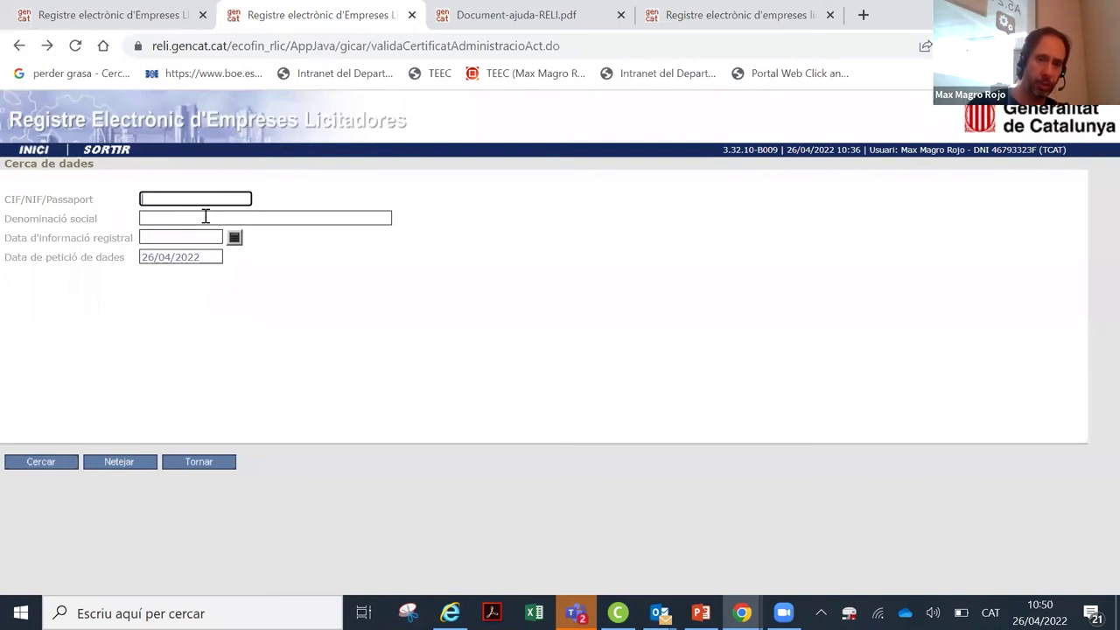
left_click(234, 237)
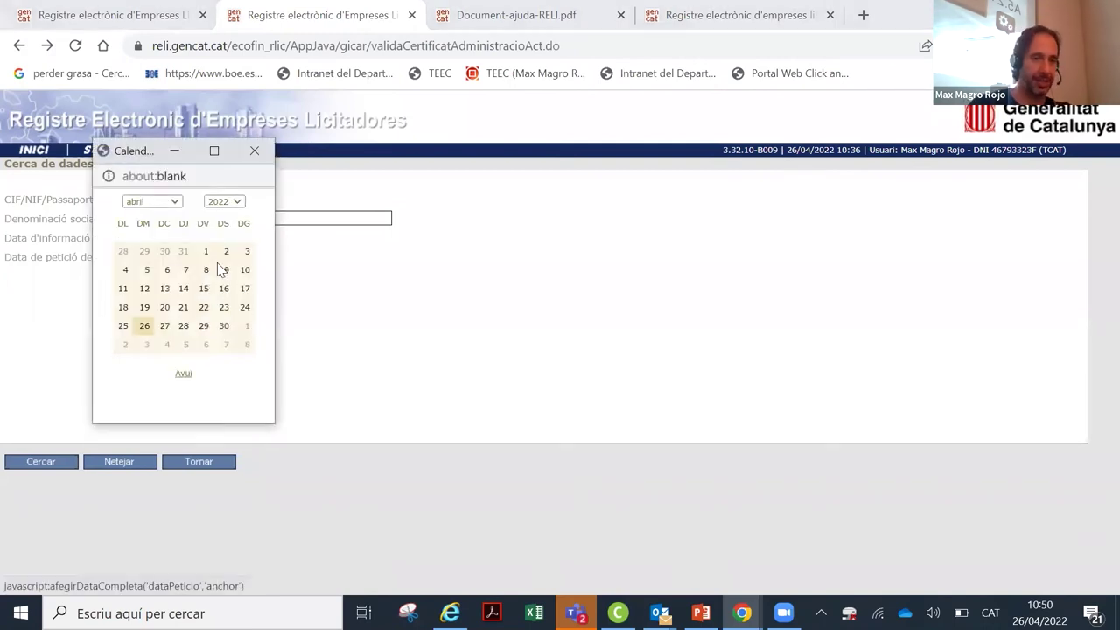
left_click(153, 323)
left_click(210, 198)
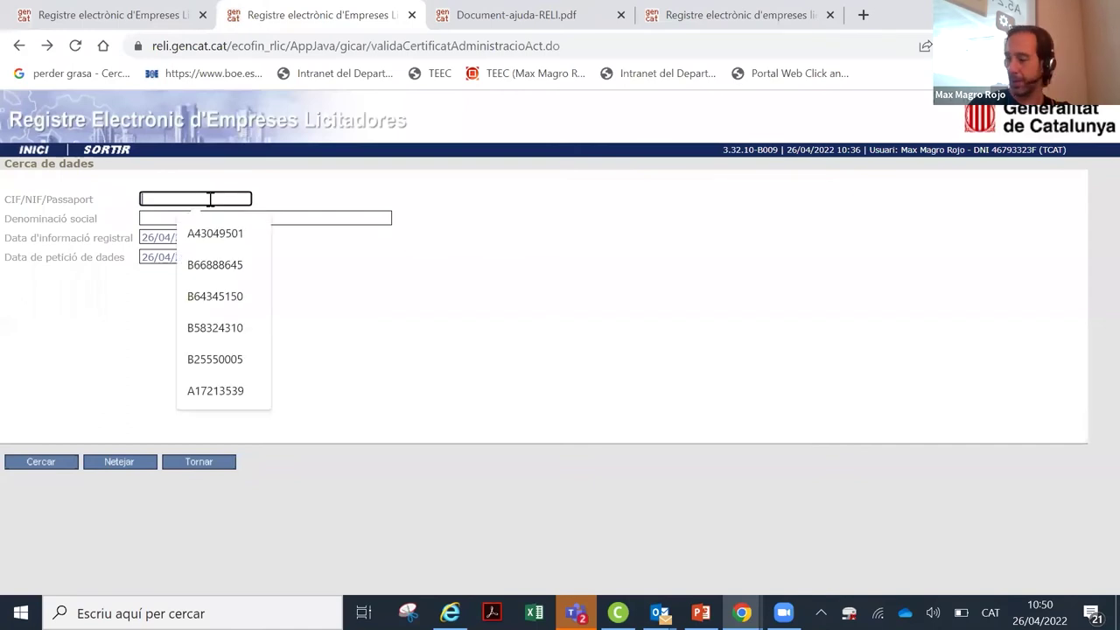
type("B")
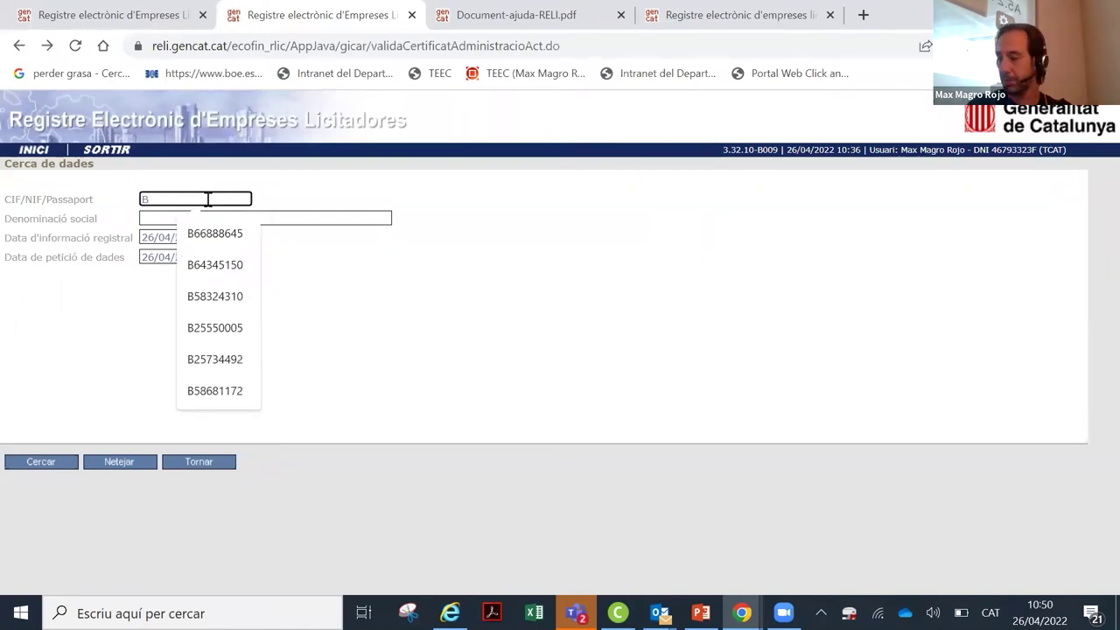
type("550")
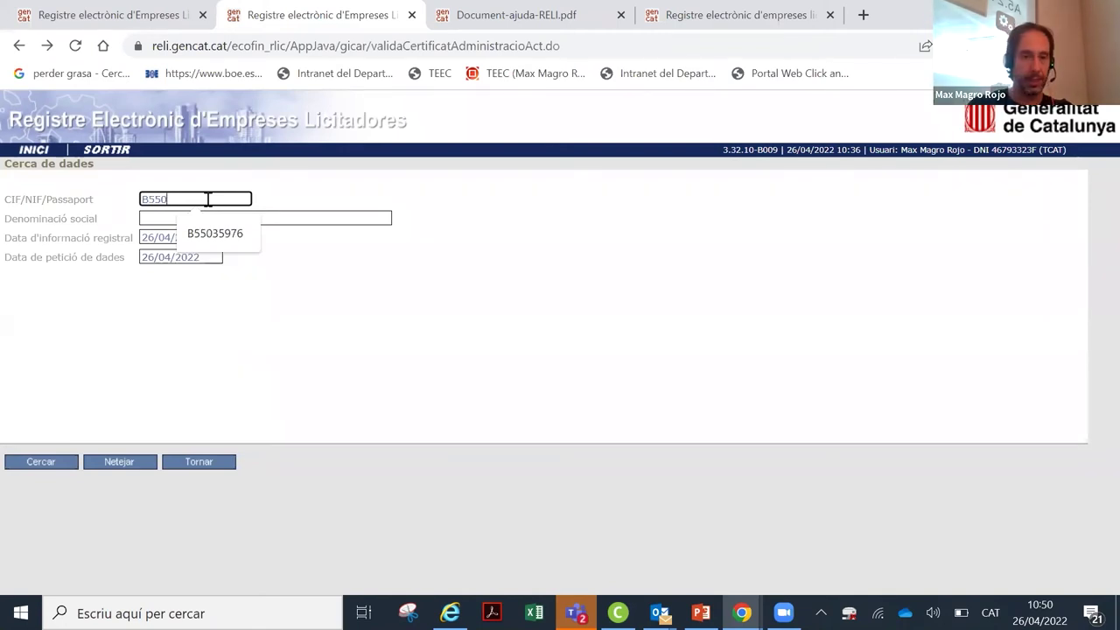
key("Down")
key("Return")
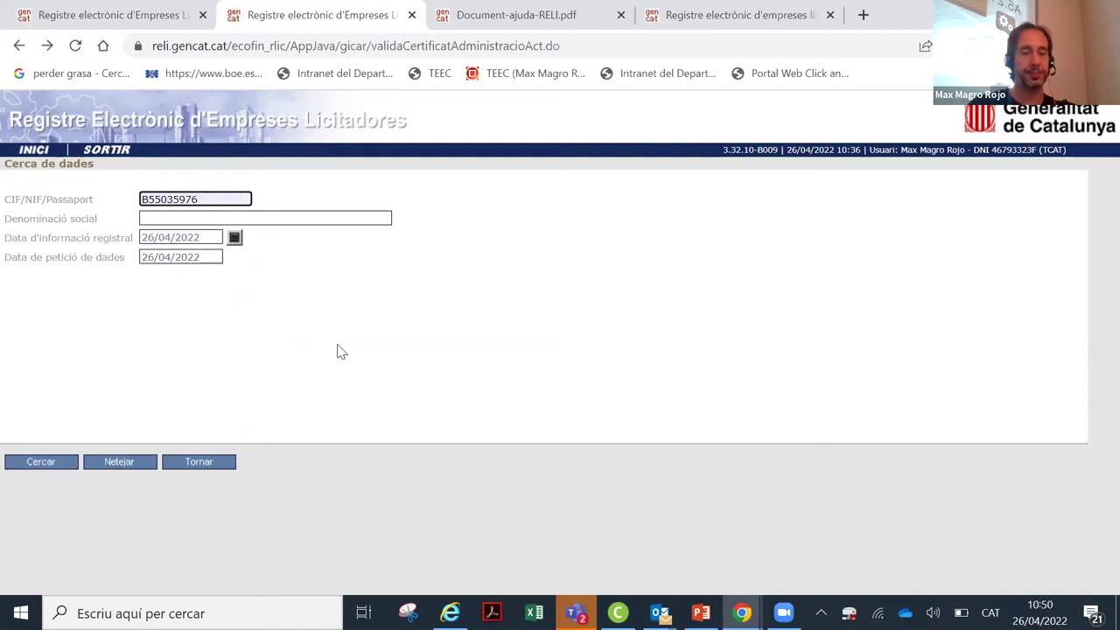
left_click(64, 465)
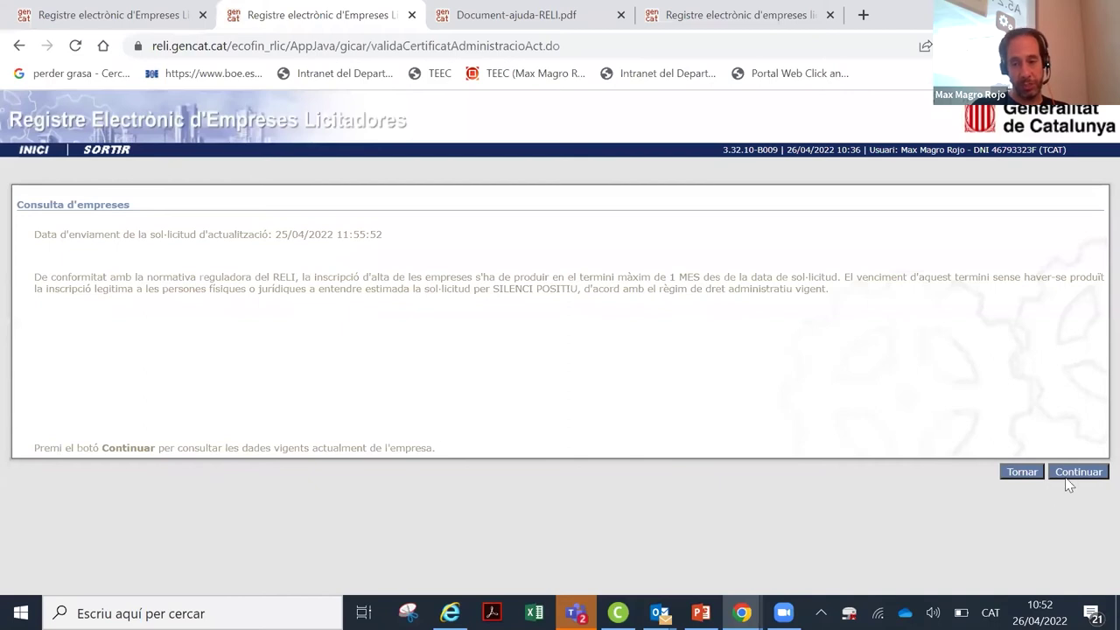
Step: Continue past the pending-update notice to BIG BEN ENGLISH TEACHING, SL's data sheet
left_click(1093, 473)
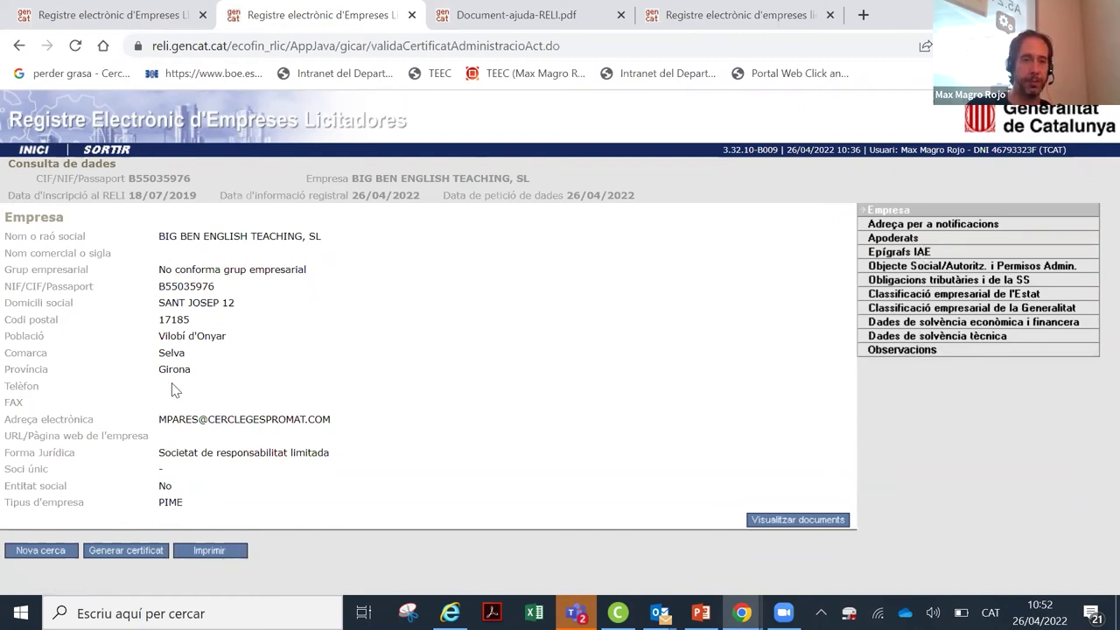
Step: Go back to the notice and highlight the submission timestamp 26/04/2022 04:38:41
left_click(19, 46)
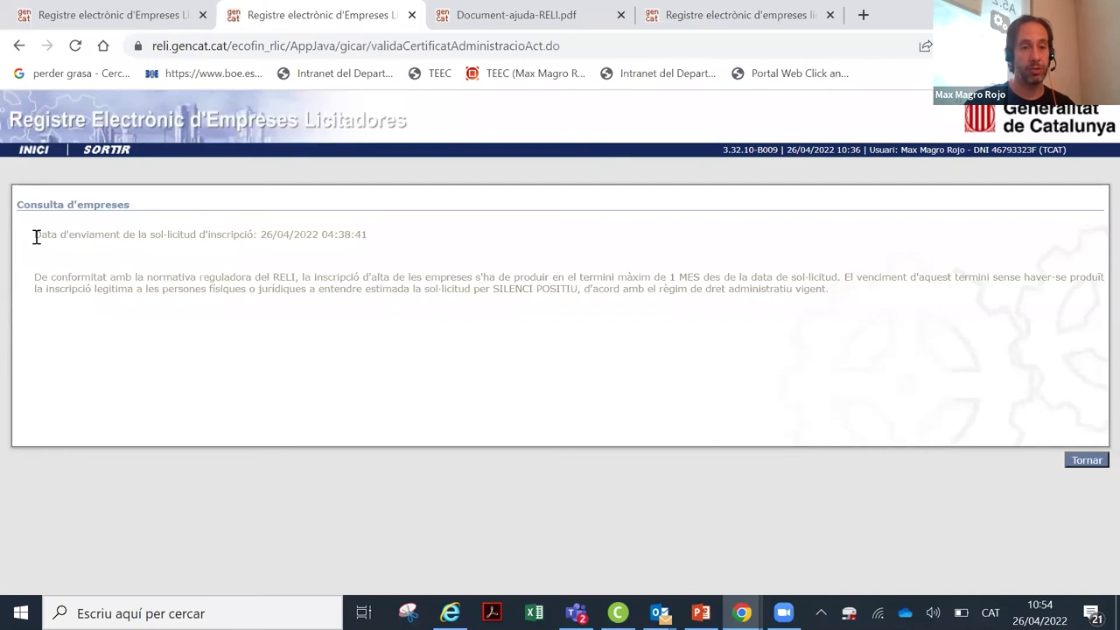
left_click_drag(38, 236, 327, 234)
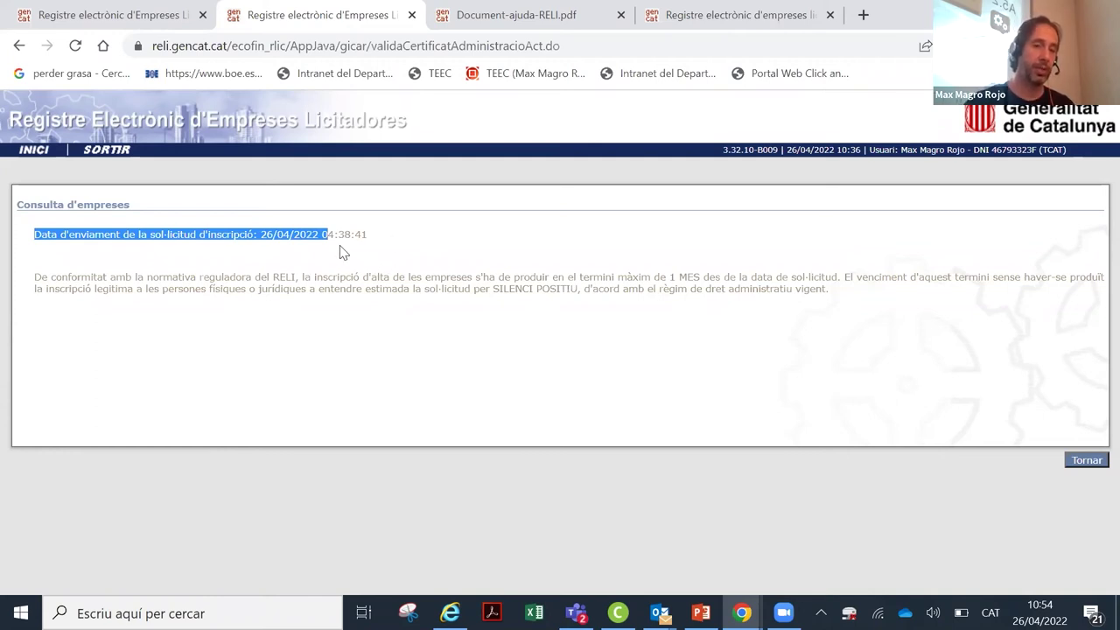
left_click(113, 234)
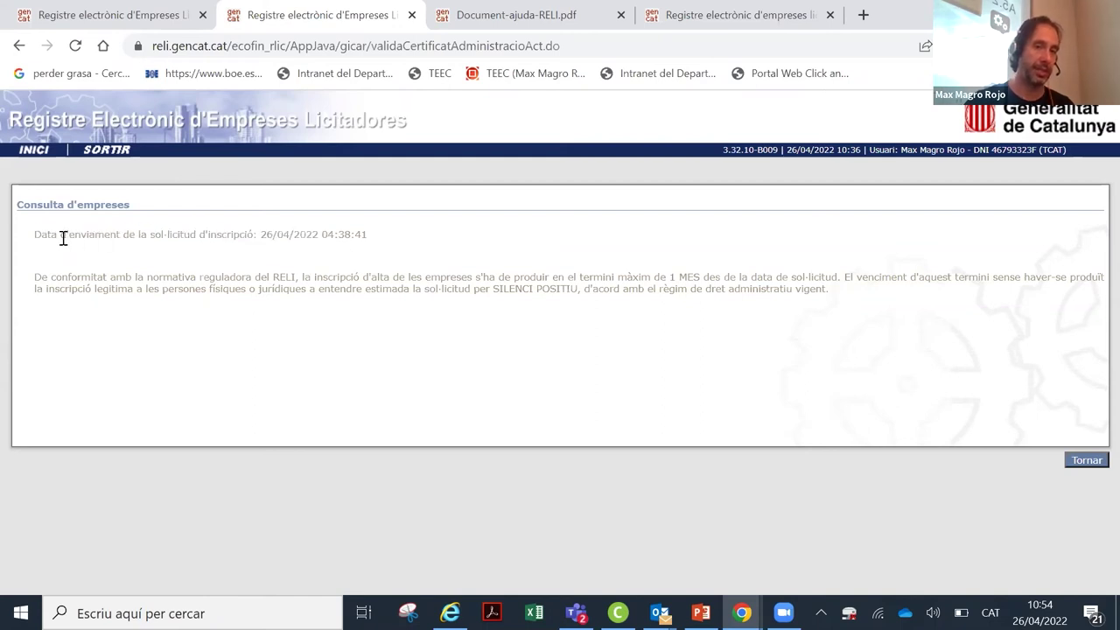
left_click_drag(49, 234, 366, 229)
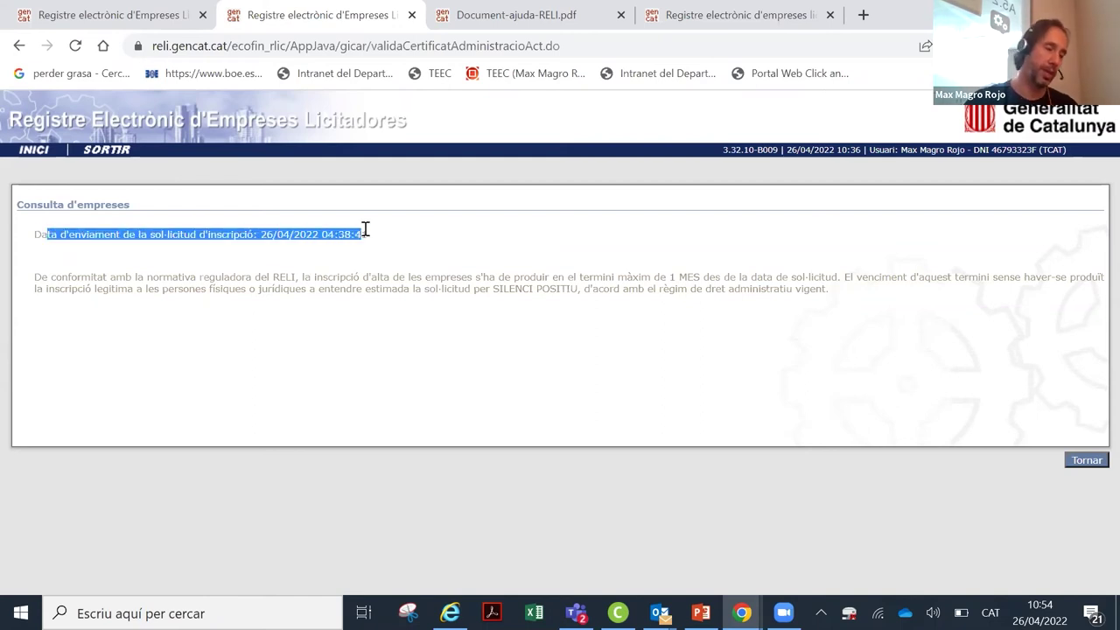
left_click_drag(366, 230, 372, 239)
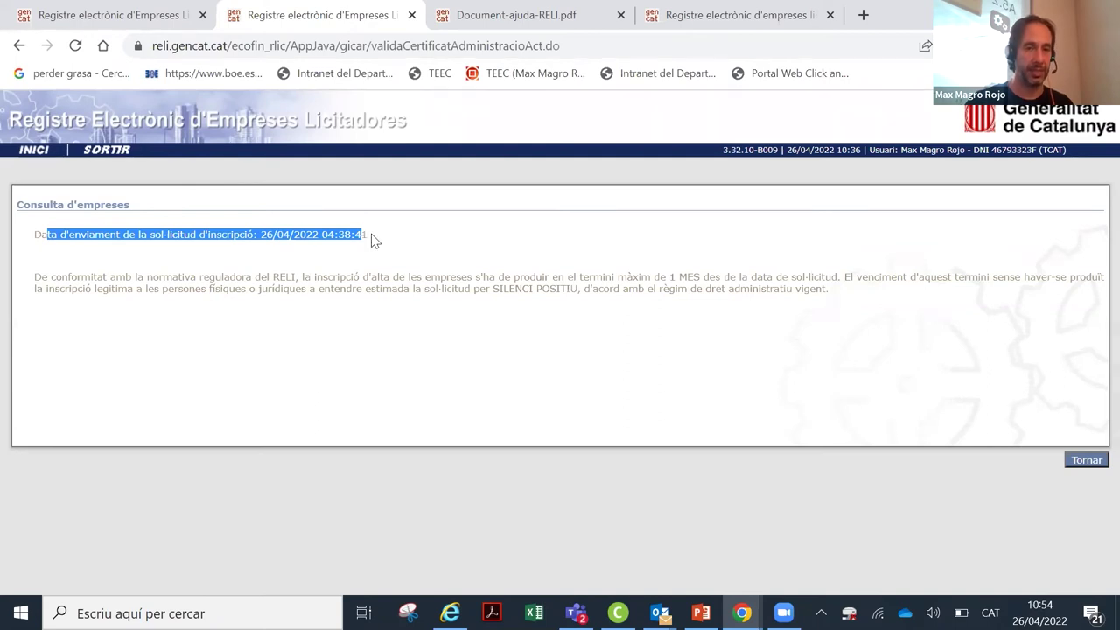
left_click(263, 234)
left_click_drag(262, 234, 378, 236)
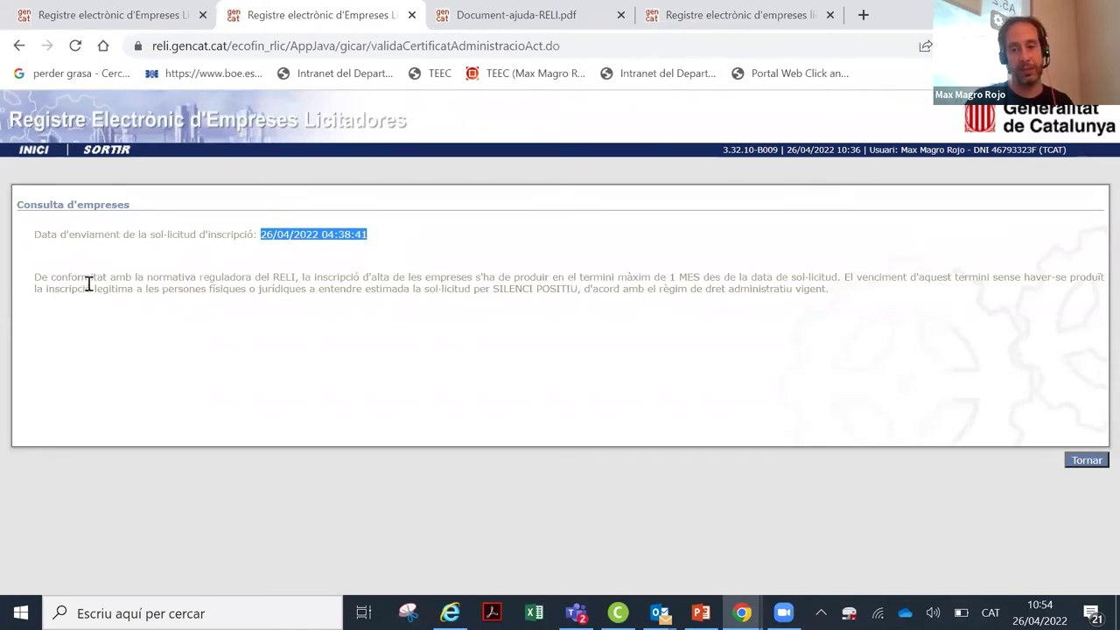
Step: Highlight the one-month deadline paragraph and submission date, then use Tornar to reach the search form
left_click_drag(51, 278, 833, 278)
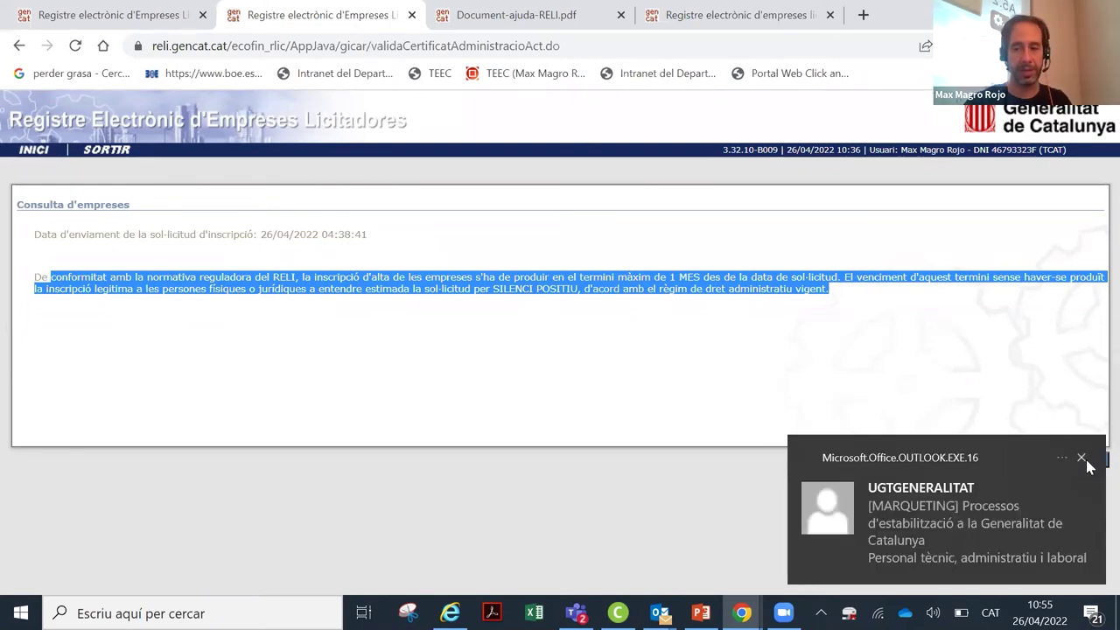
left_click(807, 382)
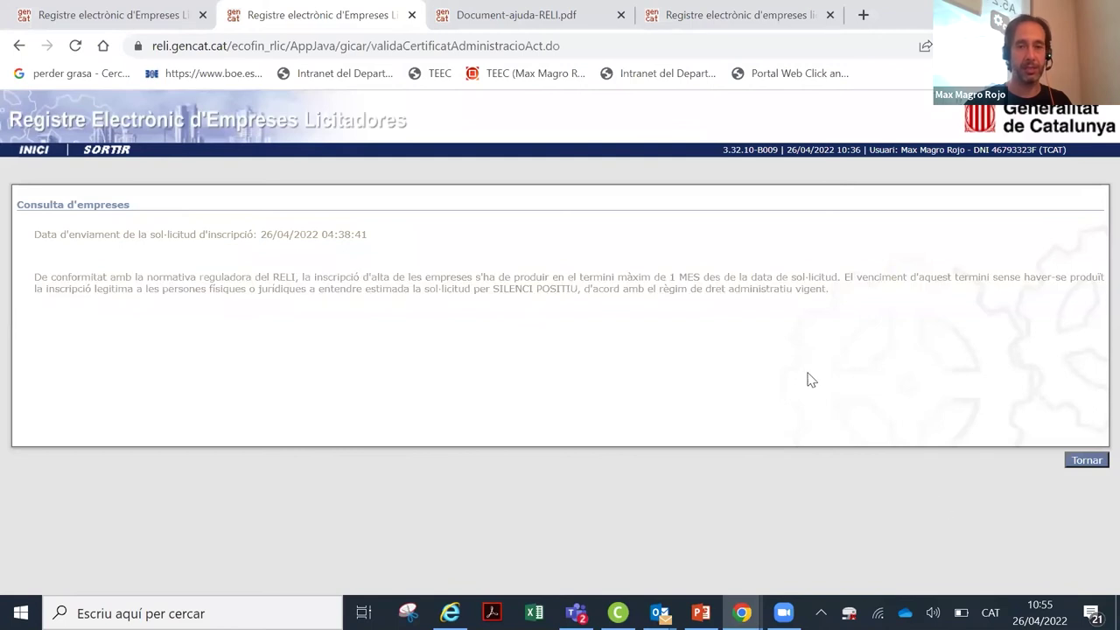
left_click_drag(260, 236, 324, 245)
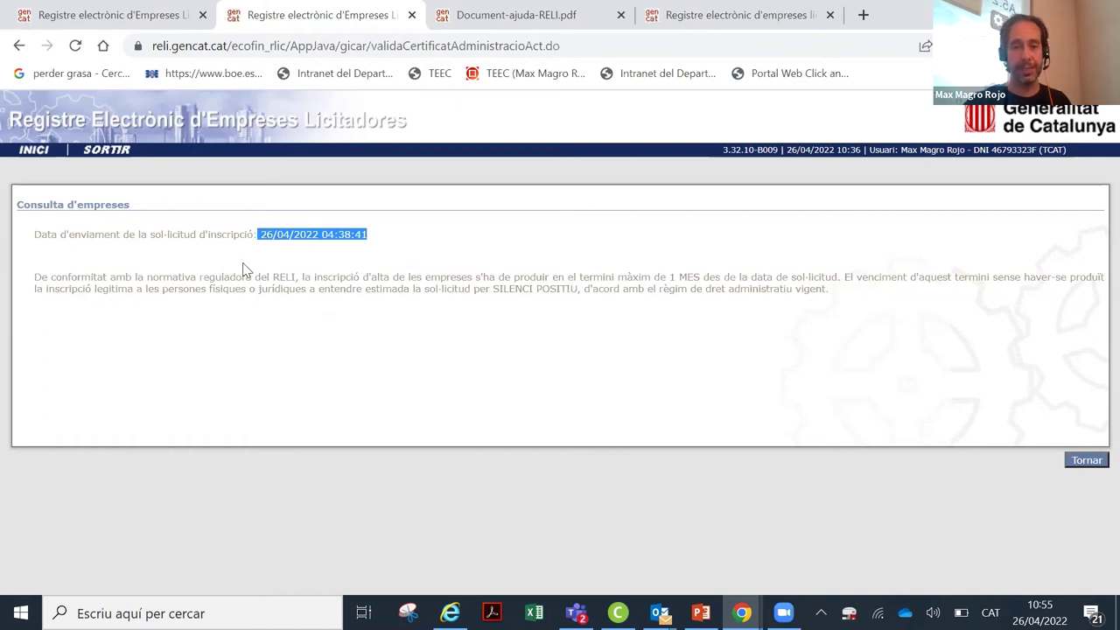
left_click(765, 385)
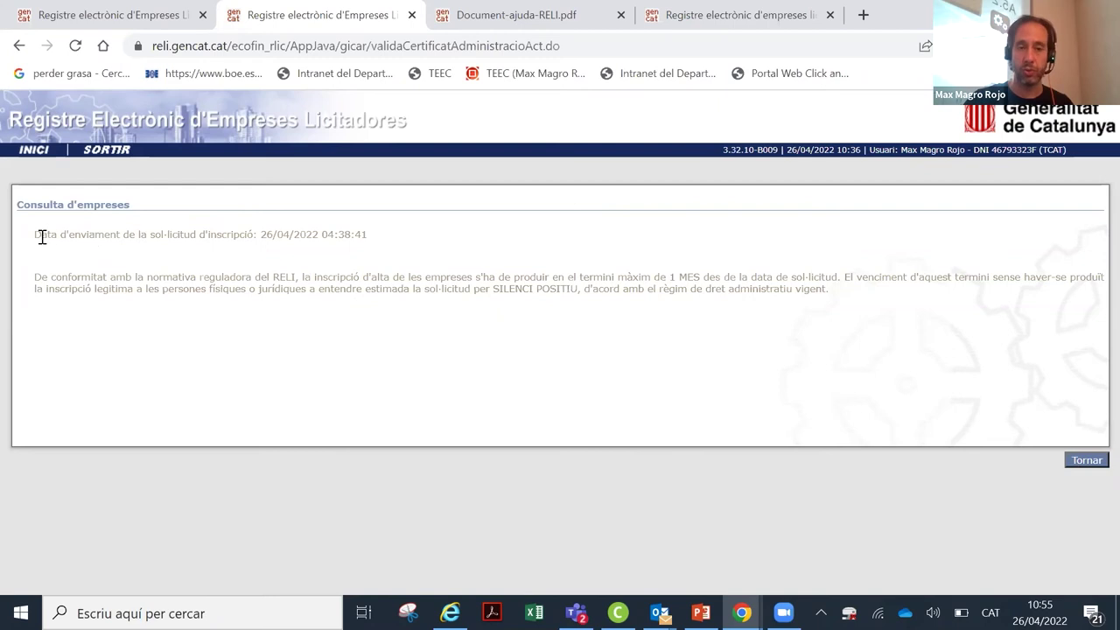
left_click_drag(41, 238, 345, 229)
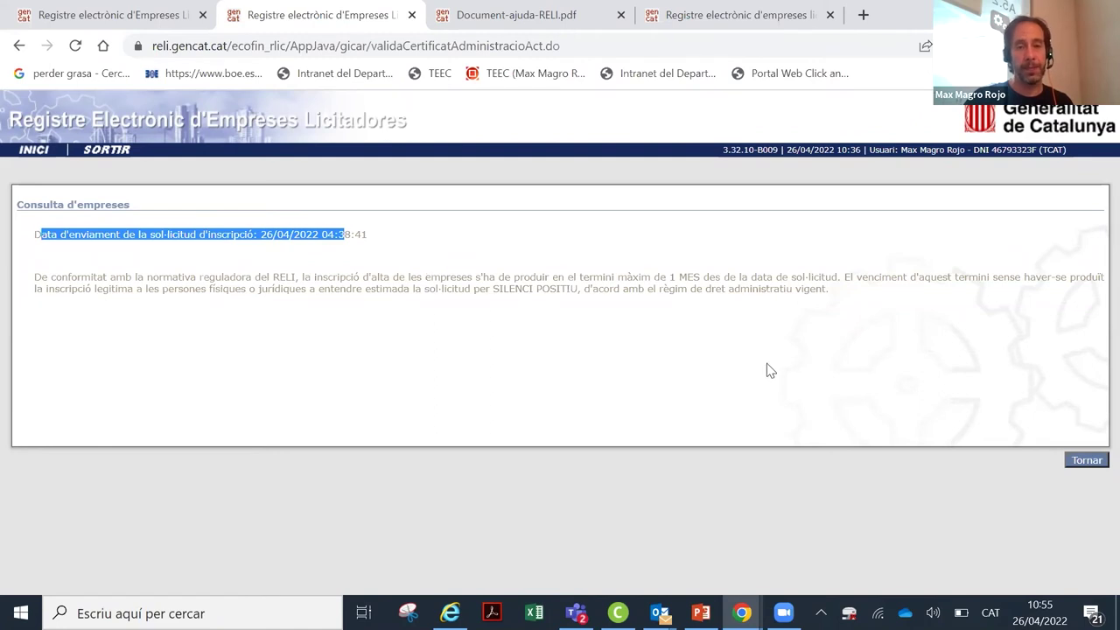
left_click(1092, 461)
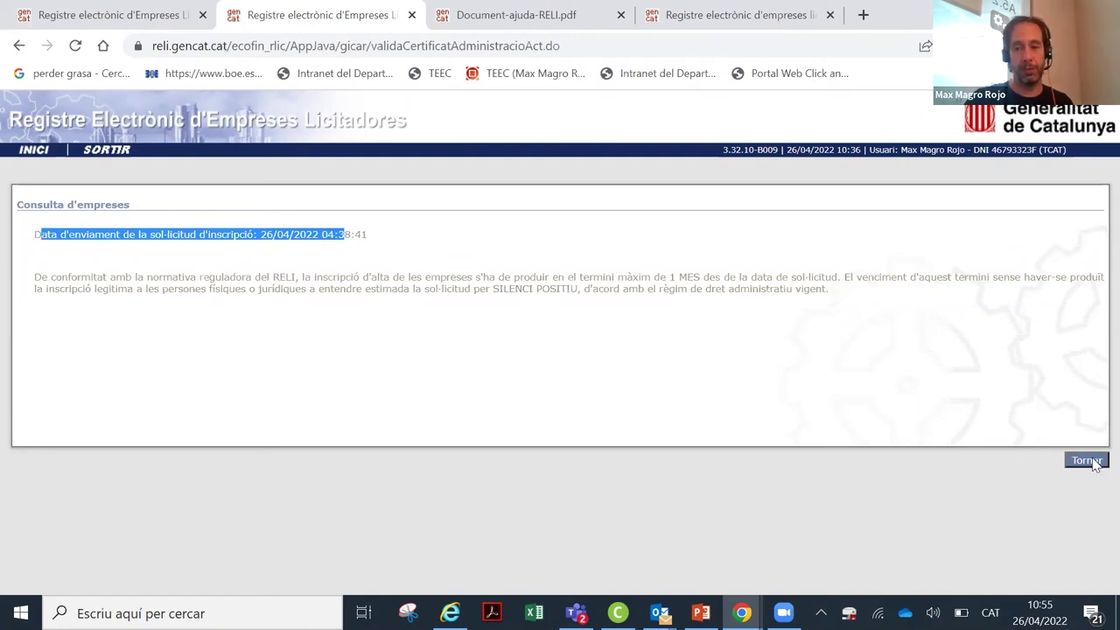
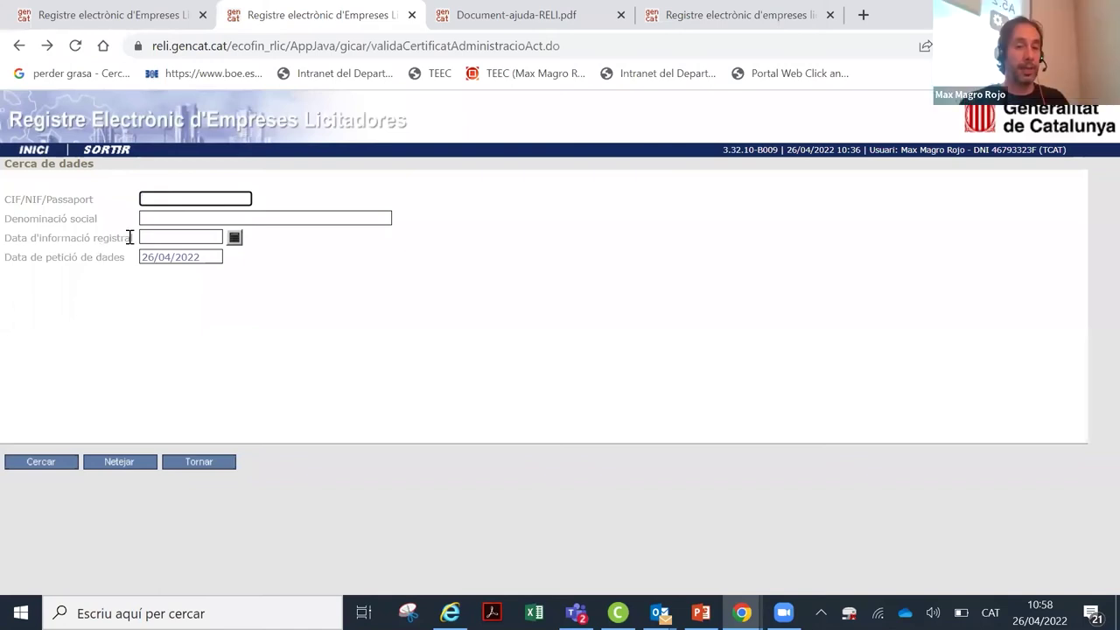
Step: Set Data d'informació registral to 26/04/2022 using the calendar
left_click_drag(131, 237, 6, 239)
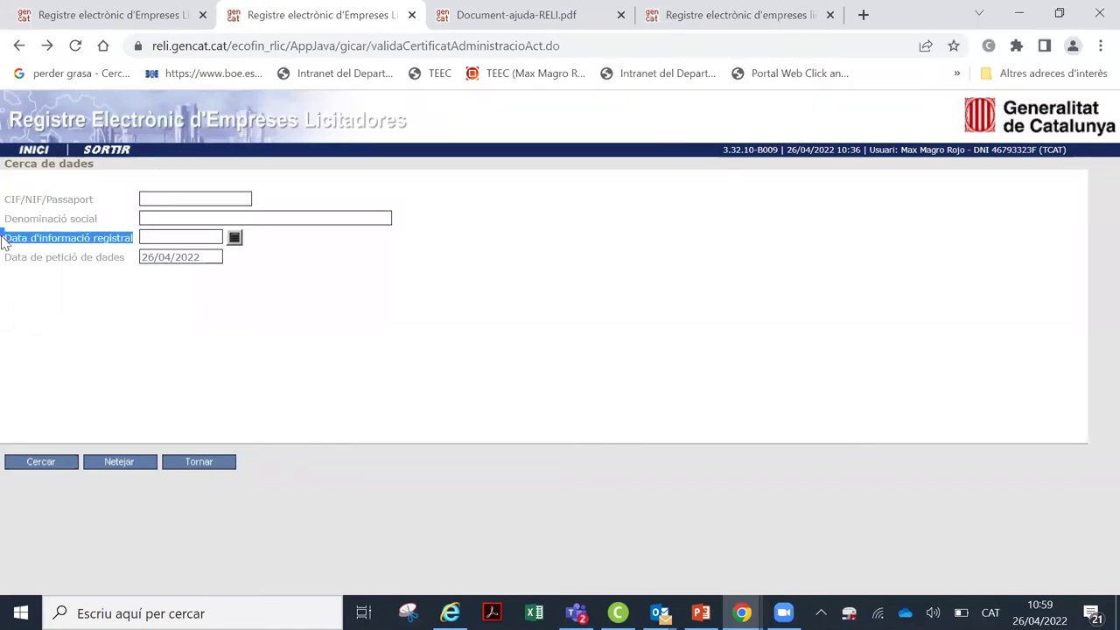
left_click(112, 214)
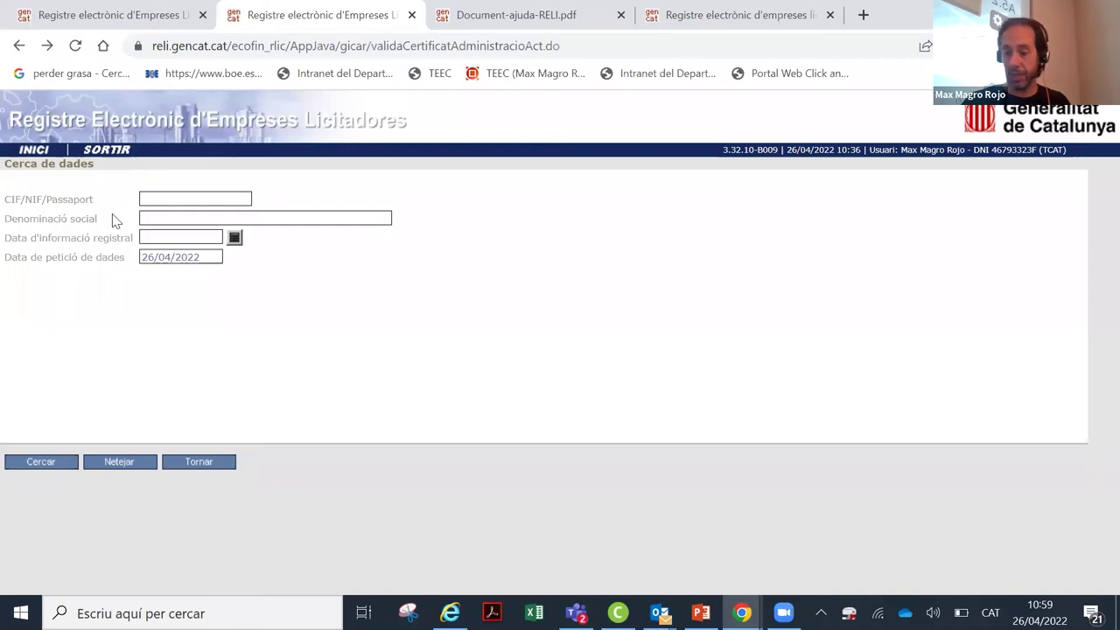
left_click(234, 237)
left_click(149, 318)
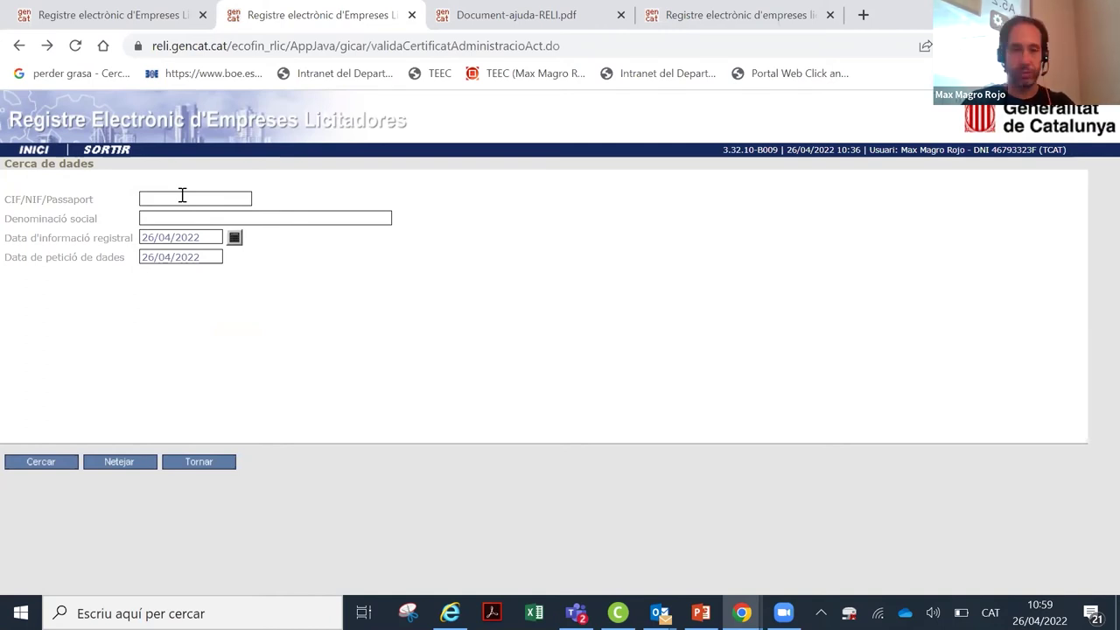
Step: Enter the company's CIF in CIF/NIF/Passaport and accept the single autofill suggestion
left_click(182, 195)
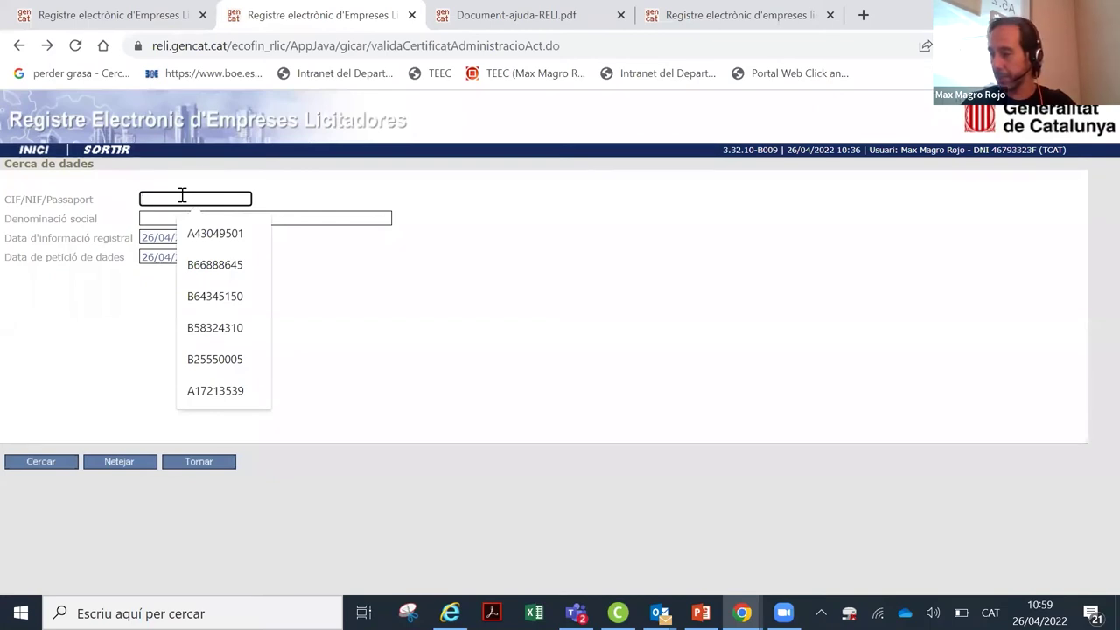
type("B25")
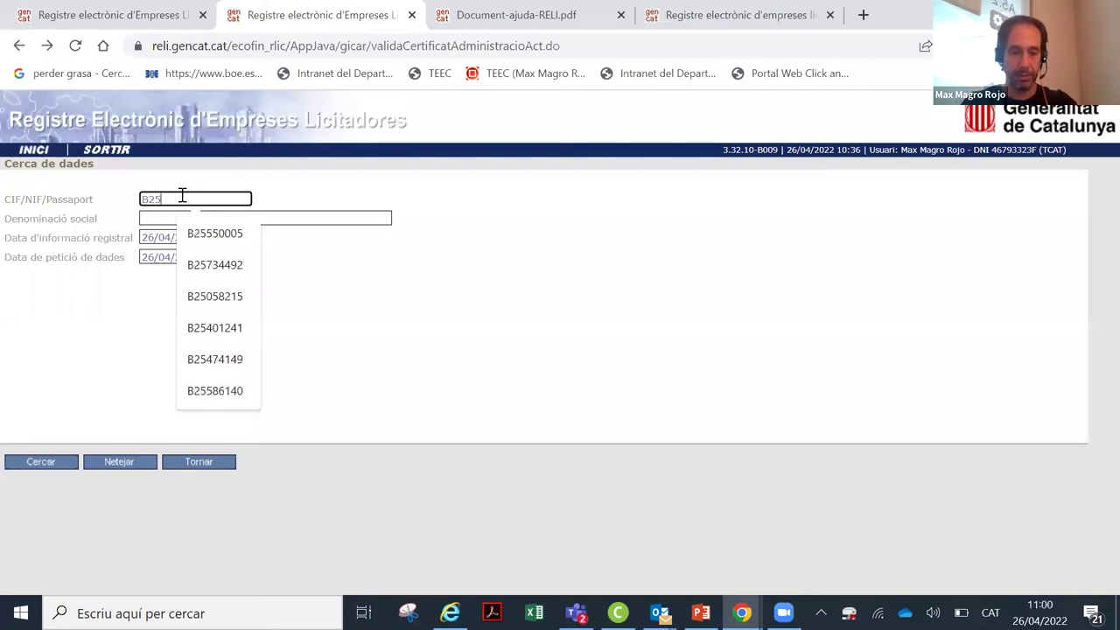
type("40")
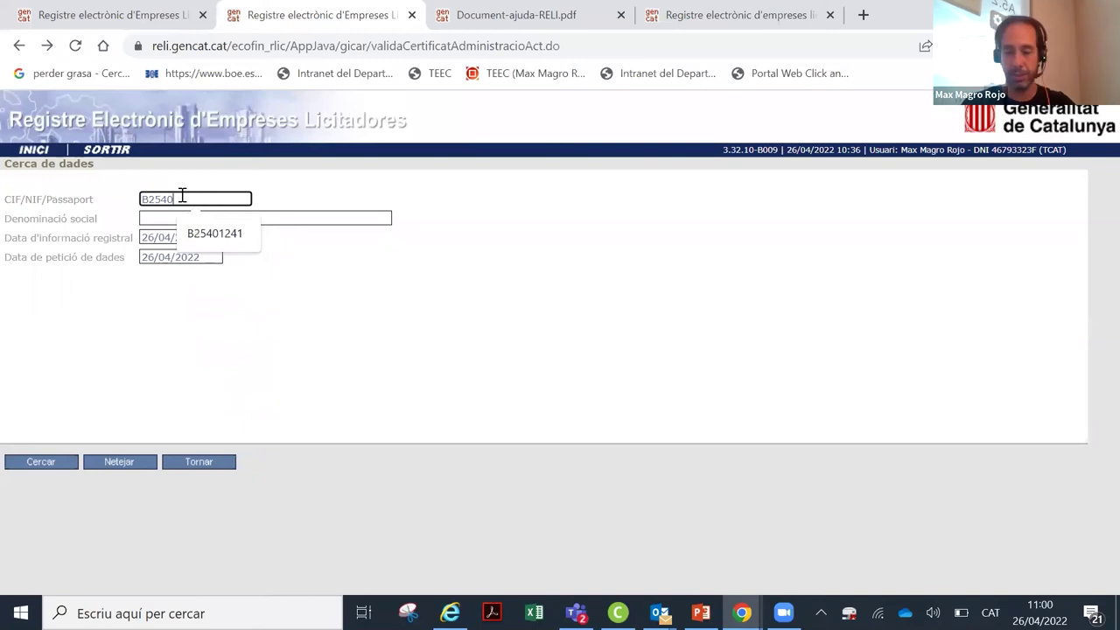
key("Down")
key("Return")
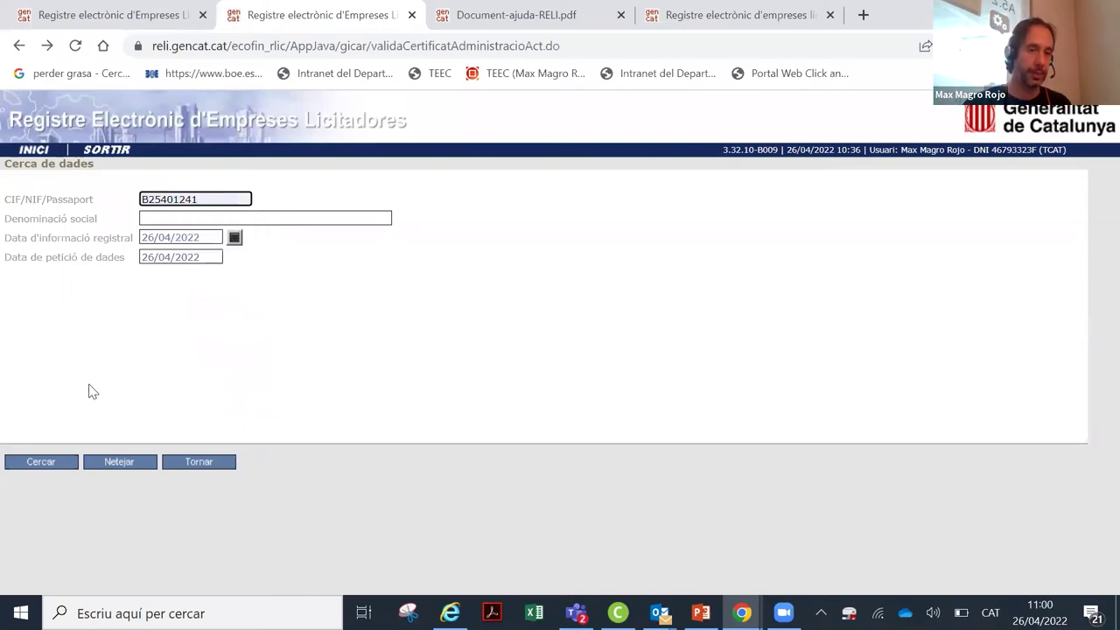
Step: Run the search to load the company's Consulta de dades page
left_click(67, 461)
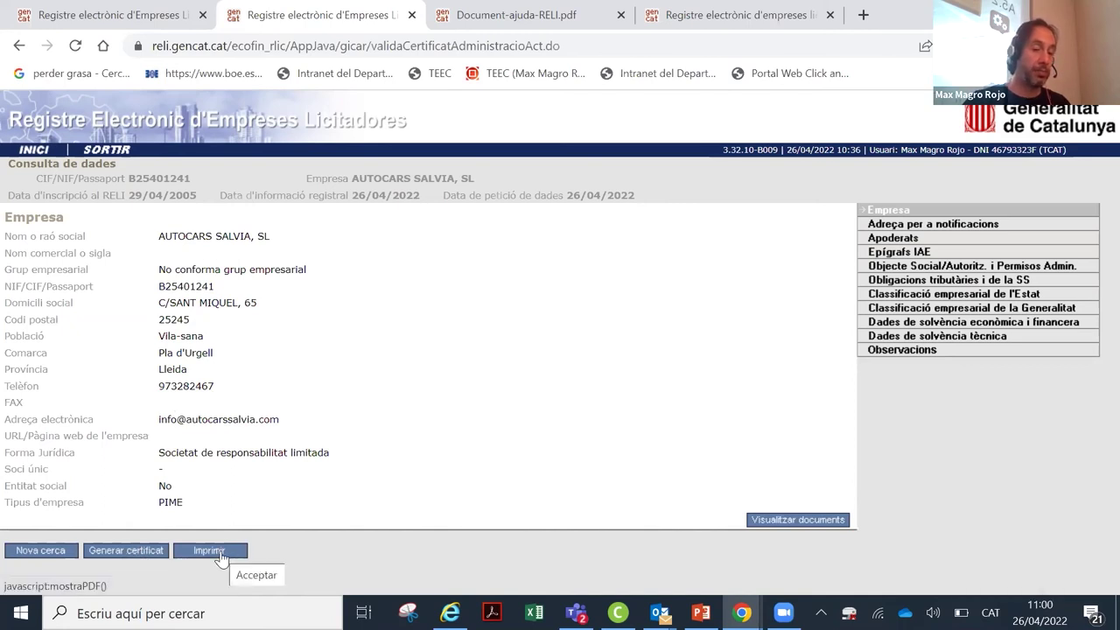
Step: Generate the seven-page RELI certificate PDF, accepting the digital signature notice
left_click(132, 557)
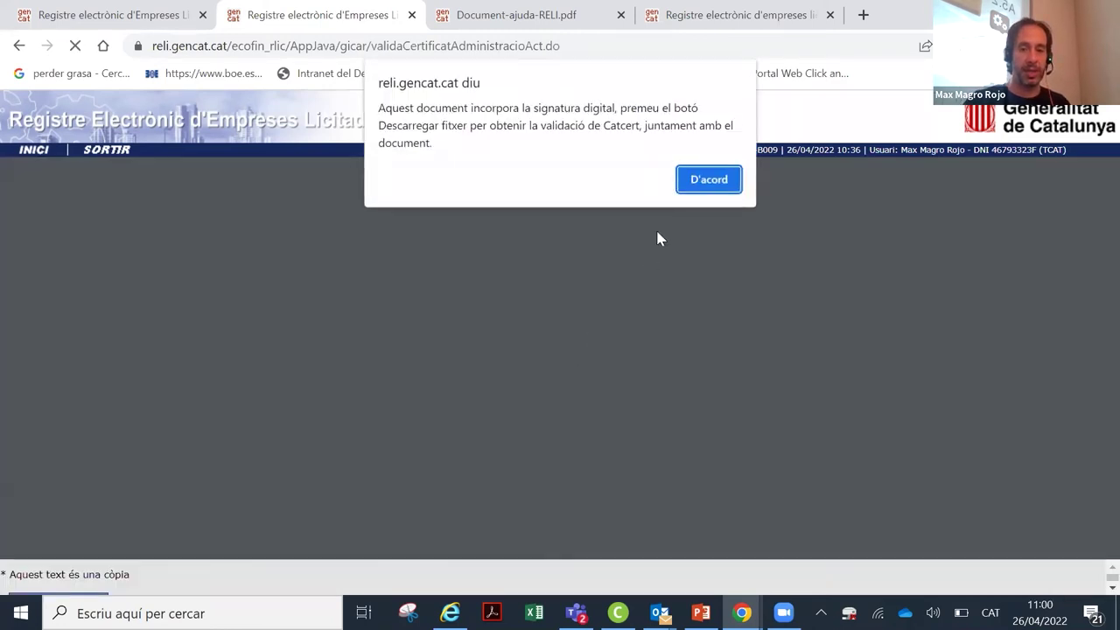
key("Return")
scroll(600, 328, "down", 10)
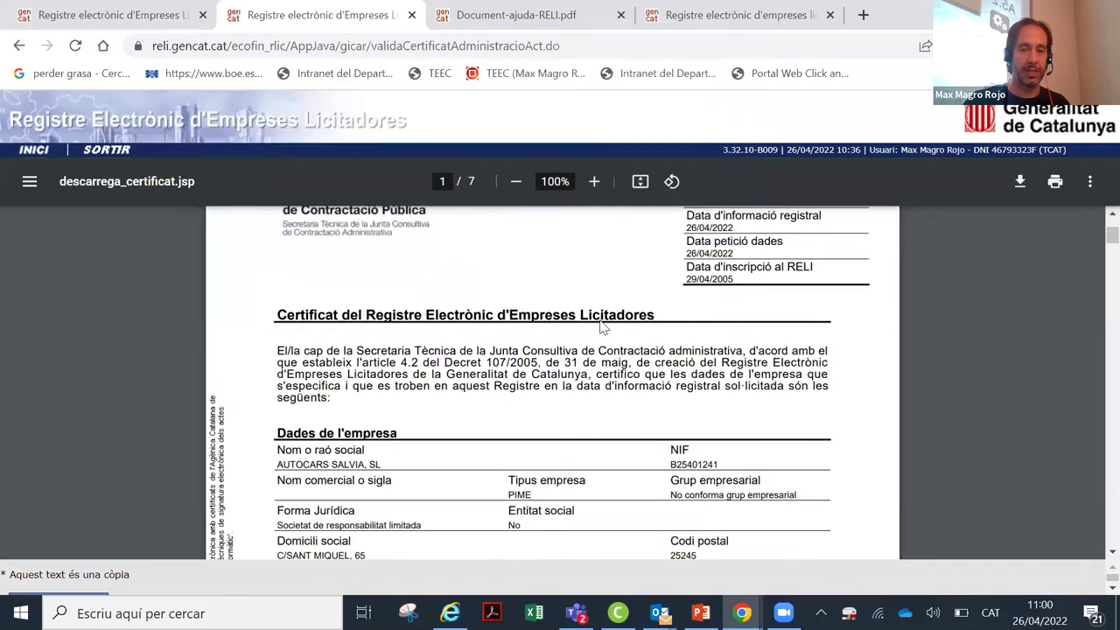
scroll(600, 328, "down", 15)
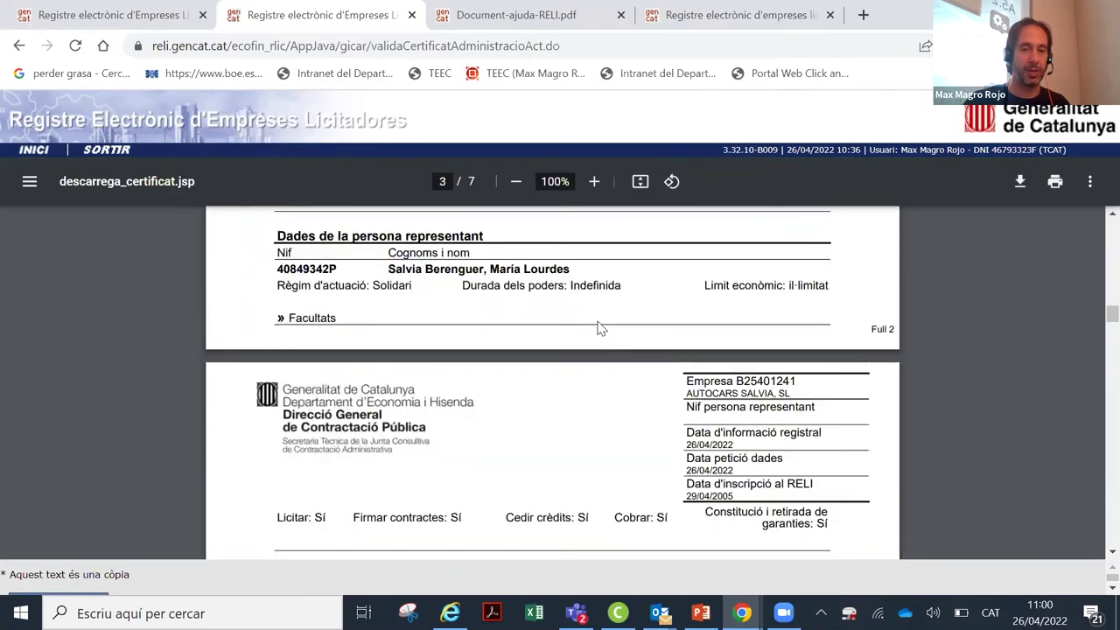
scroll(597, 325, "down", 20)
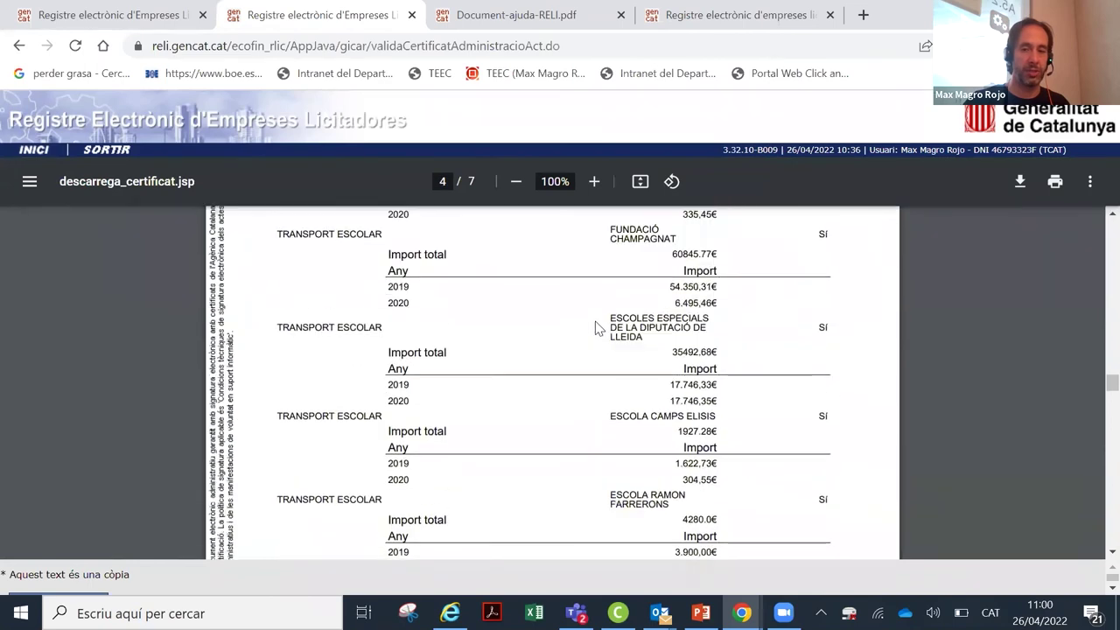
scroll(593, 329, "down", 15)
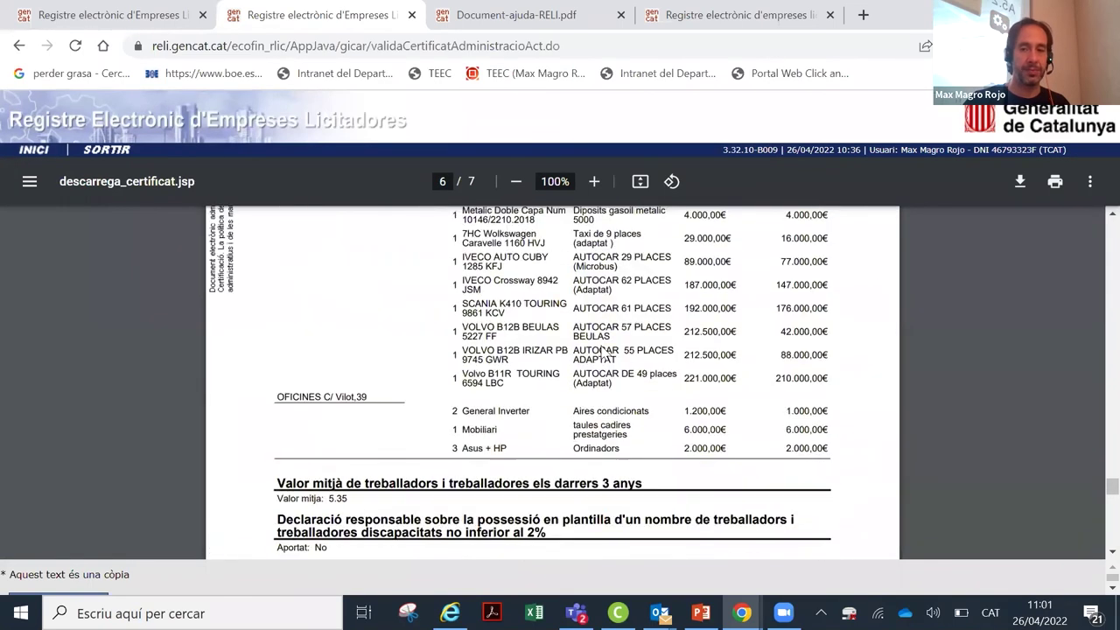
Step: Review the certificate's sections, then return to the company data page
scroll(1093, 507, "up", 15)
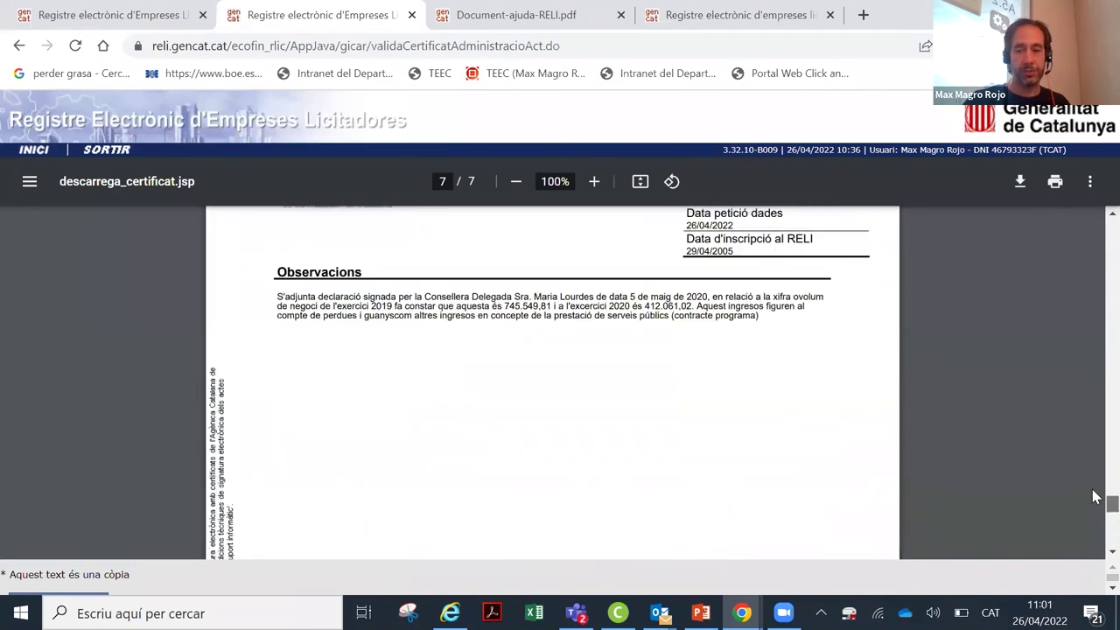
scroll(1094, 387, "up", 15)
scroll(758, 393, "down", 4)
scroll(758, 392, "up", 2)
scroll(754, 392, "up", 3)
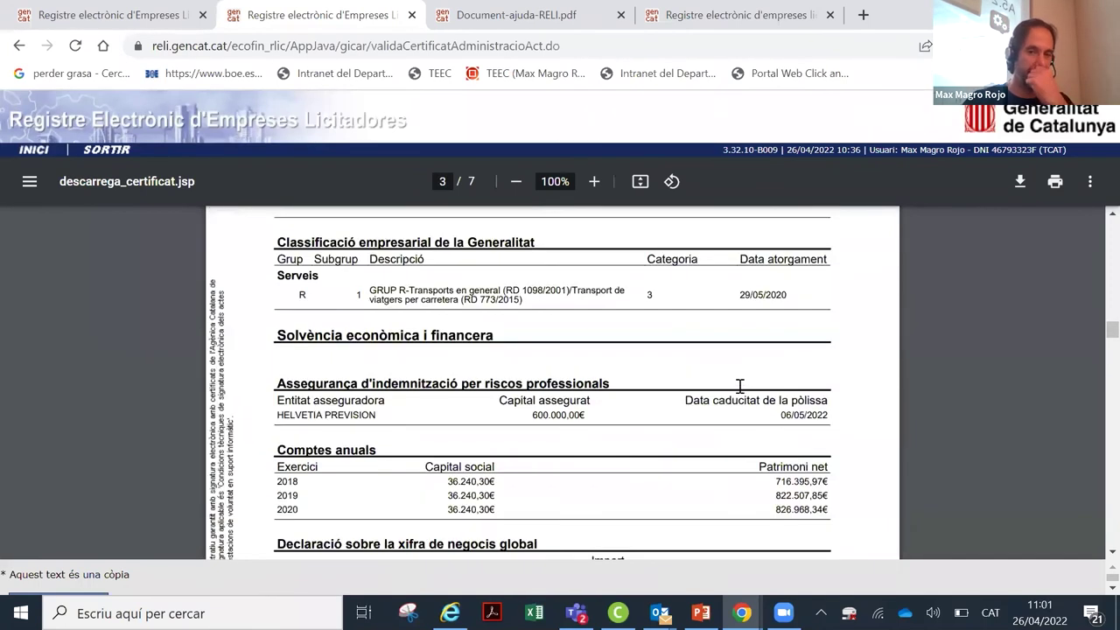
scroll(583, 392, "down", 3)
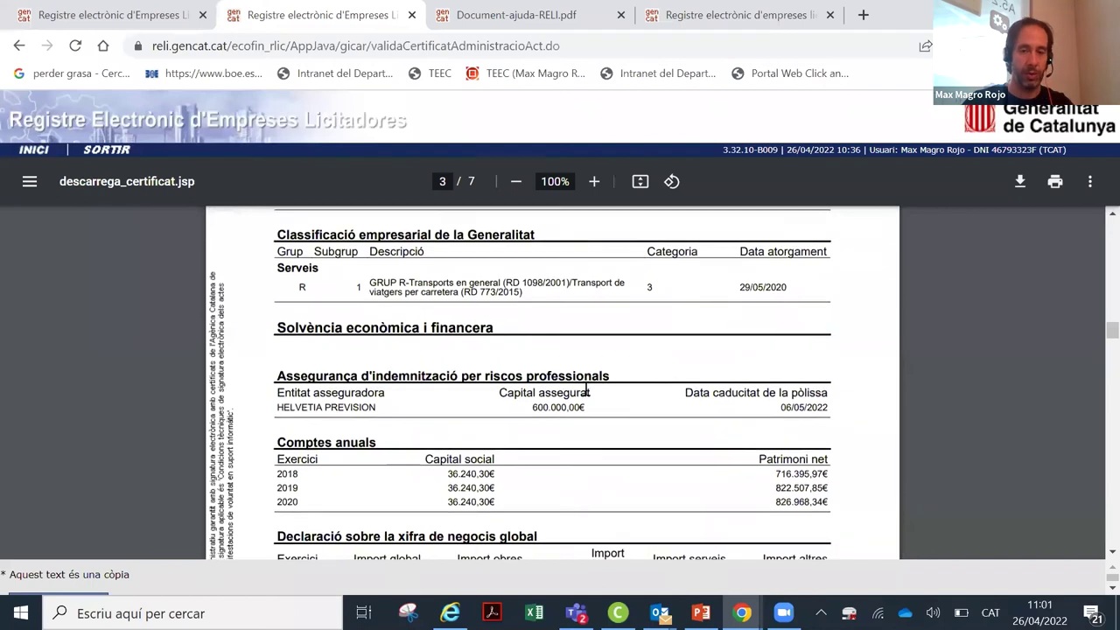
scroll(543, 343, "down", 2)
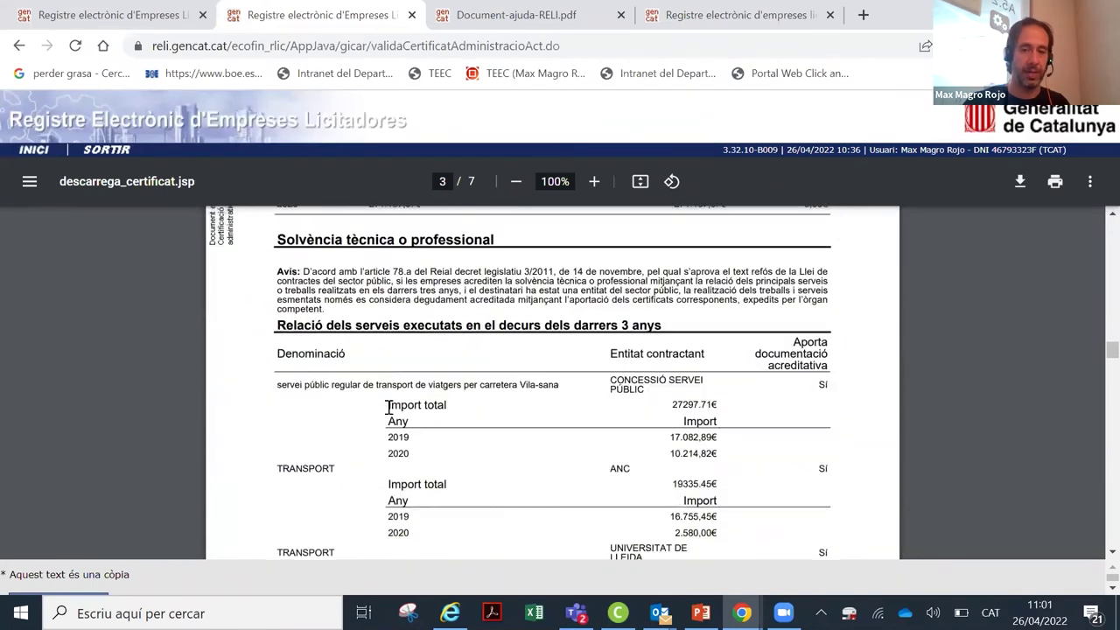
scroll(564, 388, "down", 1)
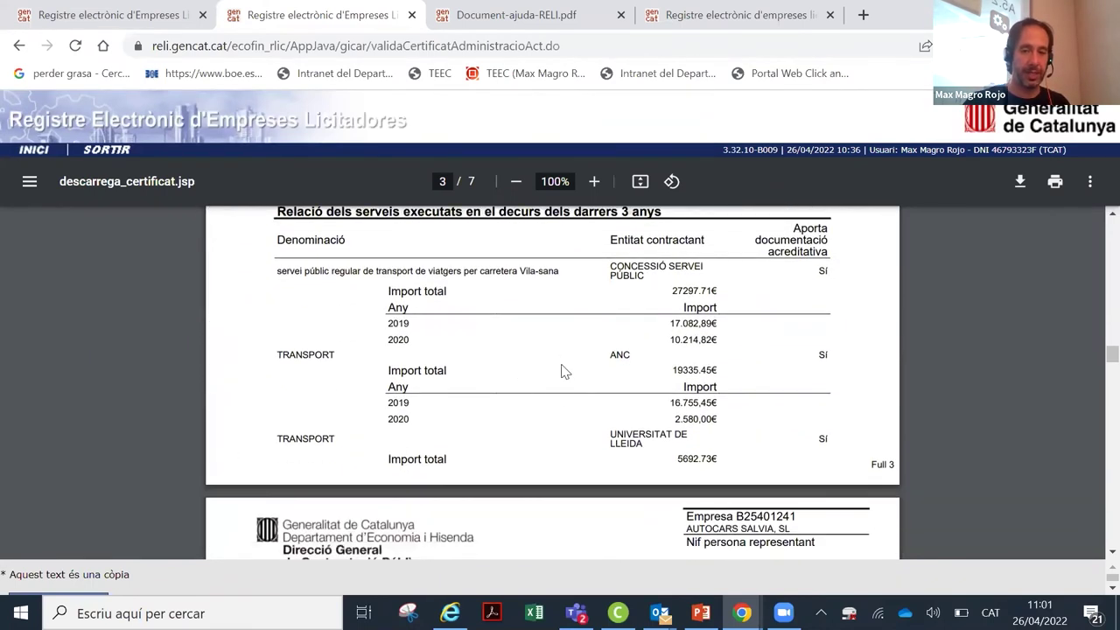
scroll(556, 375, "down", 3)
scroll(558, 378, "down", 10)
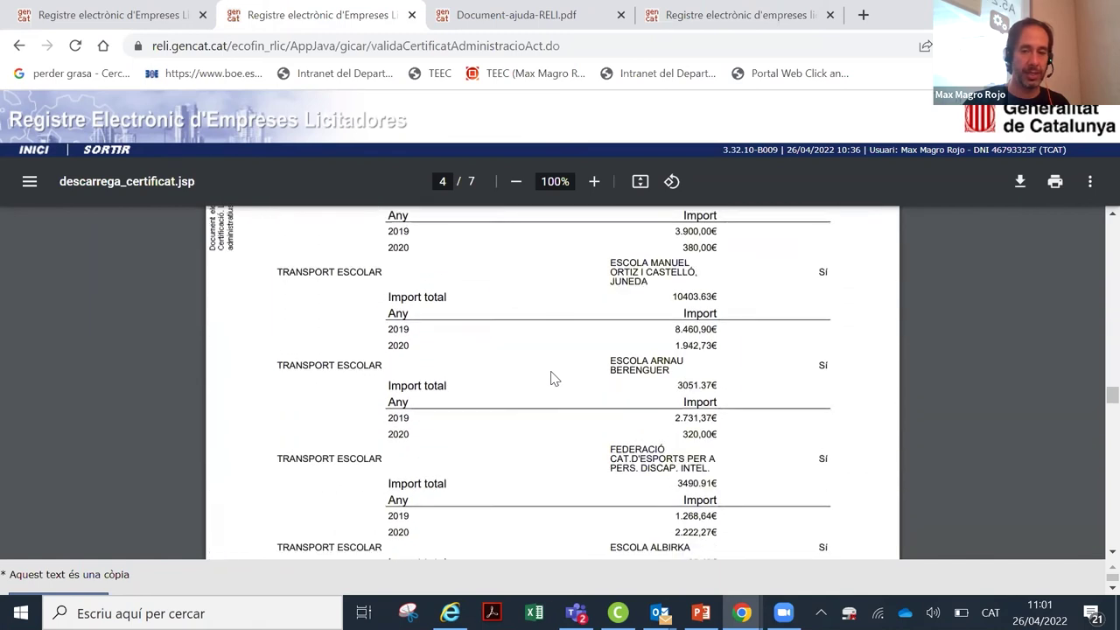
scroll(564, 382, "down", 8)
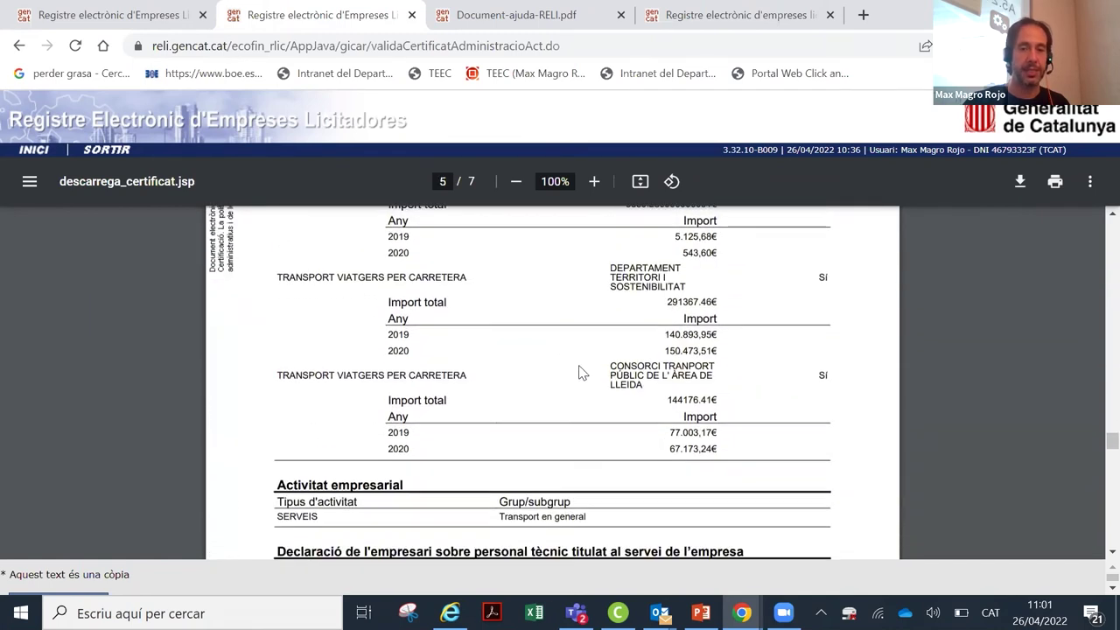
scroll(838, 375, "up", 12)
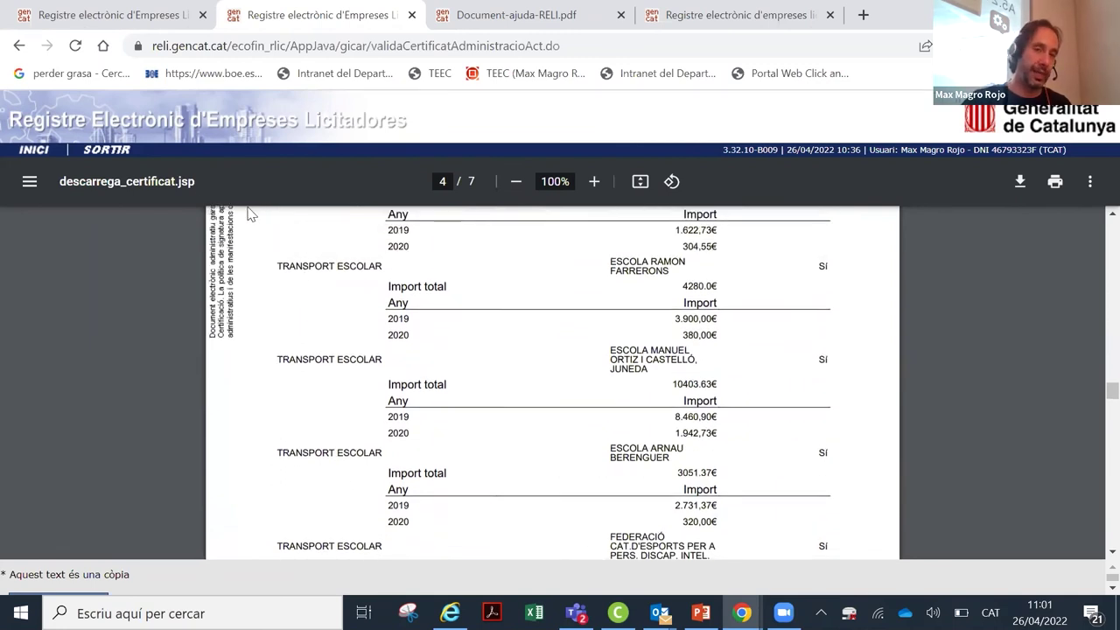
left_click(18, 47)
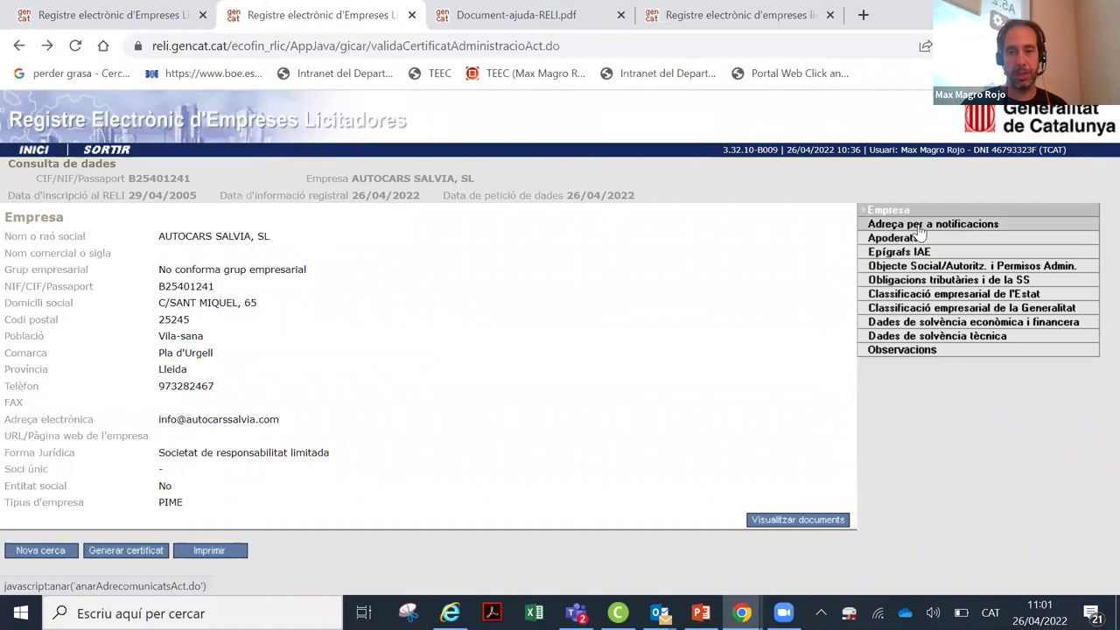
Step: Show the Adreça per a notificacions section, then the Apoderats representative details
left_click(918, 227)
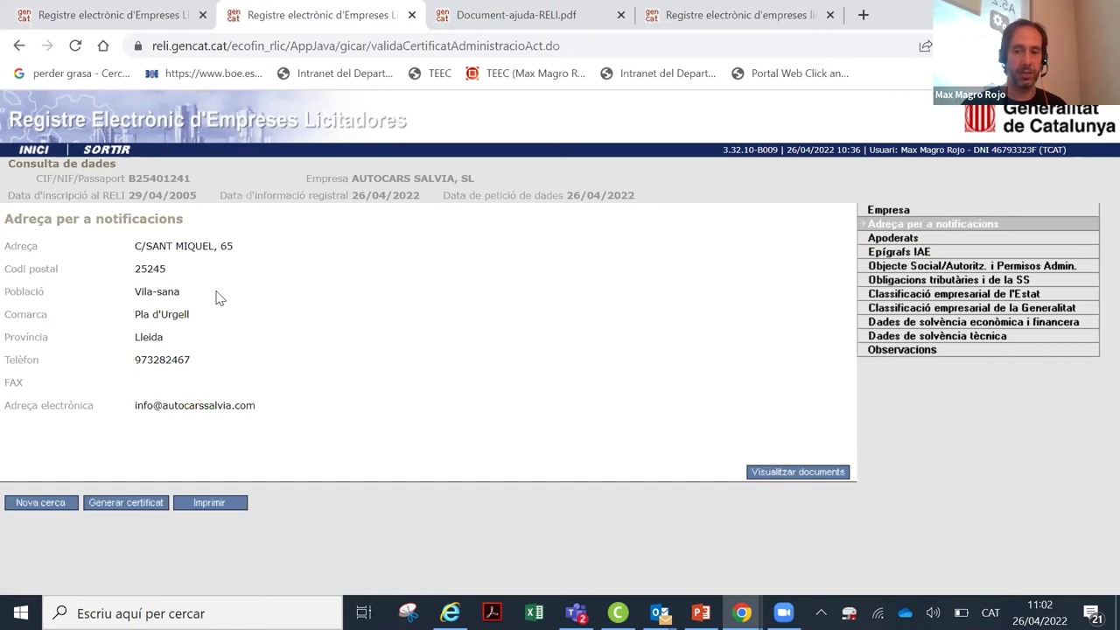
left_click(887, 243)
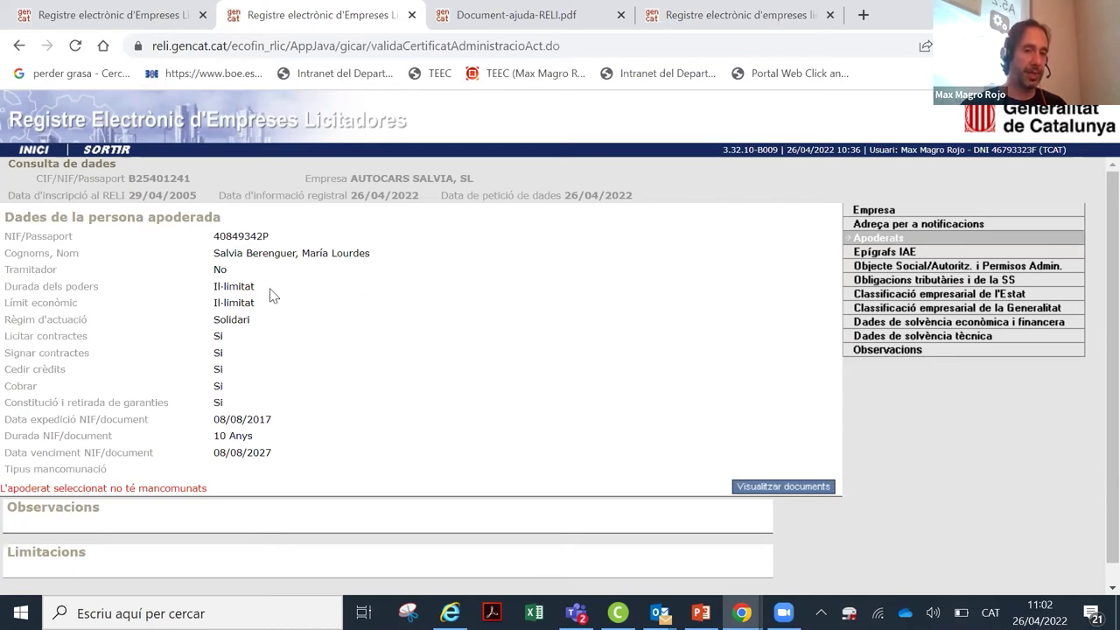
Step: Download the PROTOCOL2372 representative deed as PROTOCOL2372-1.tif
scroll(247, 273, "down", 1)
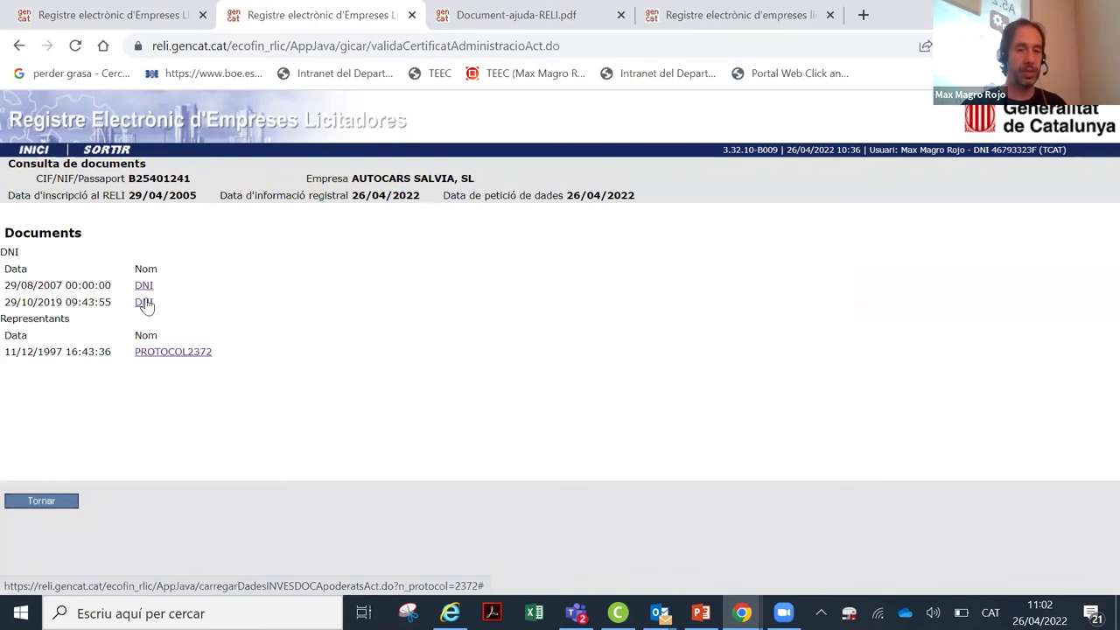
left_click(172, 353)
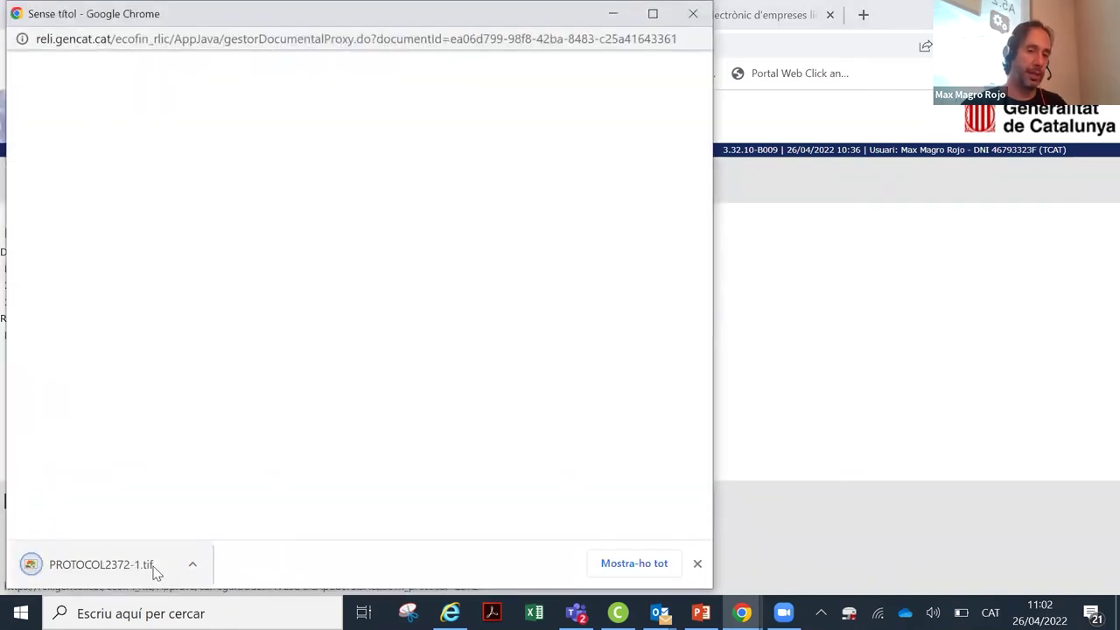
Step: Open PROTOCOL2372-1.tif, page forward to page 8 of 27, then close it
left_click(147, 565)
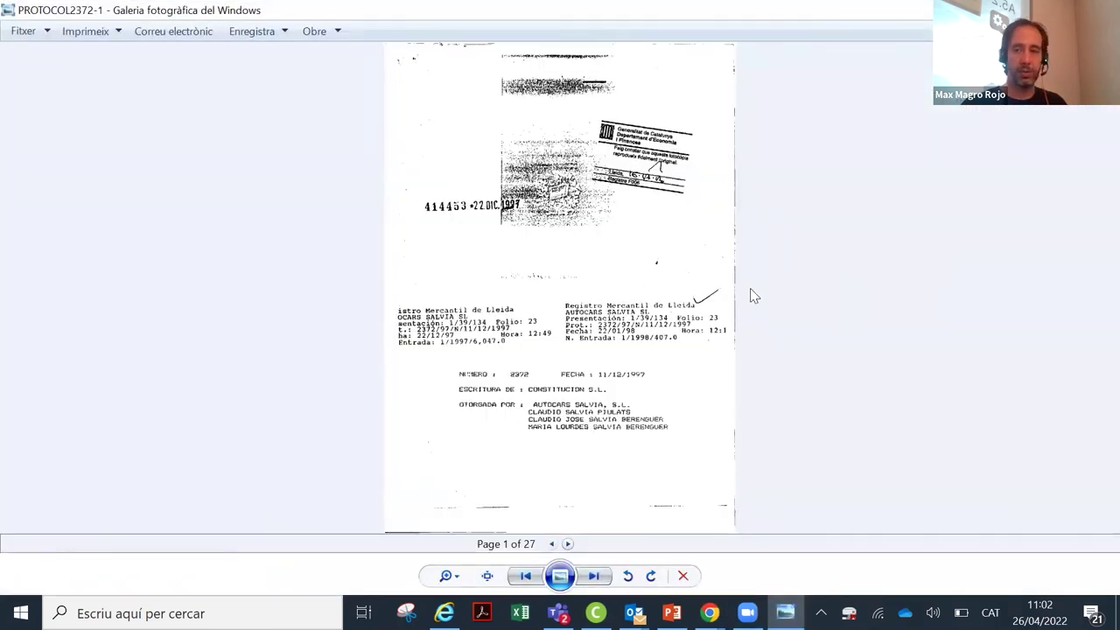
left_click(567, 544)
left_click(567, 544)
left_click(568, 544)
left_click(568, 544)
left_click(568, 545)
left_click(568, 544)
left_click(568, 544)
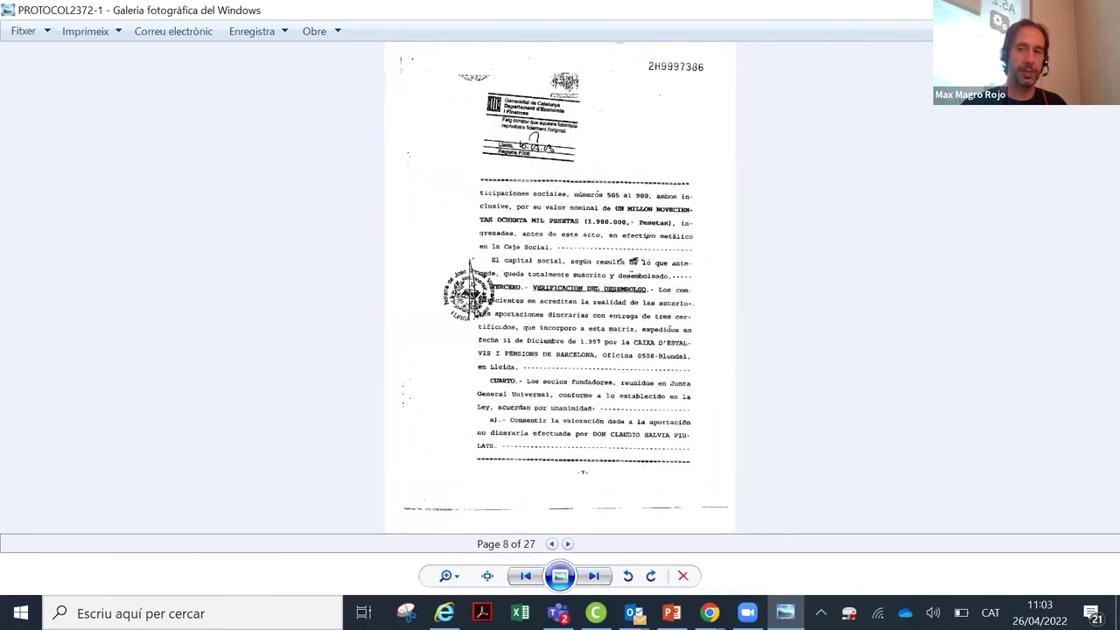
key("alt+F4")
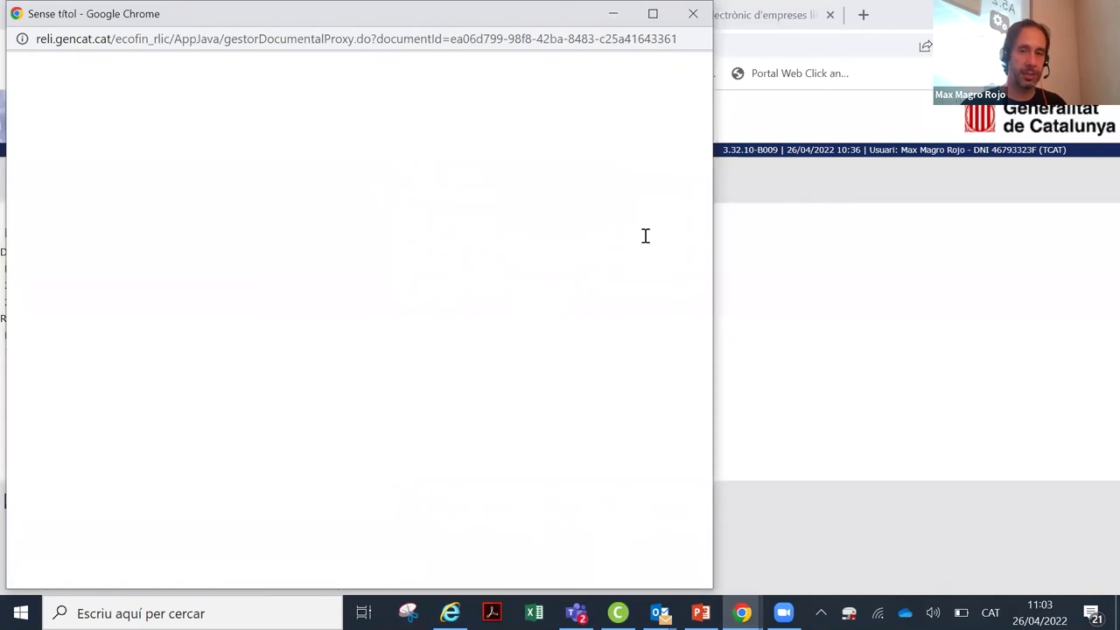
Step: Close the 'Sense títol' popup and return to the Apoderats details page via Tornar
left_click(725, 200)
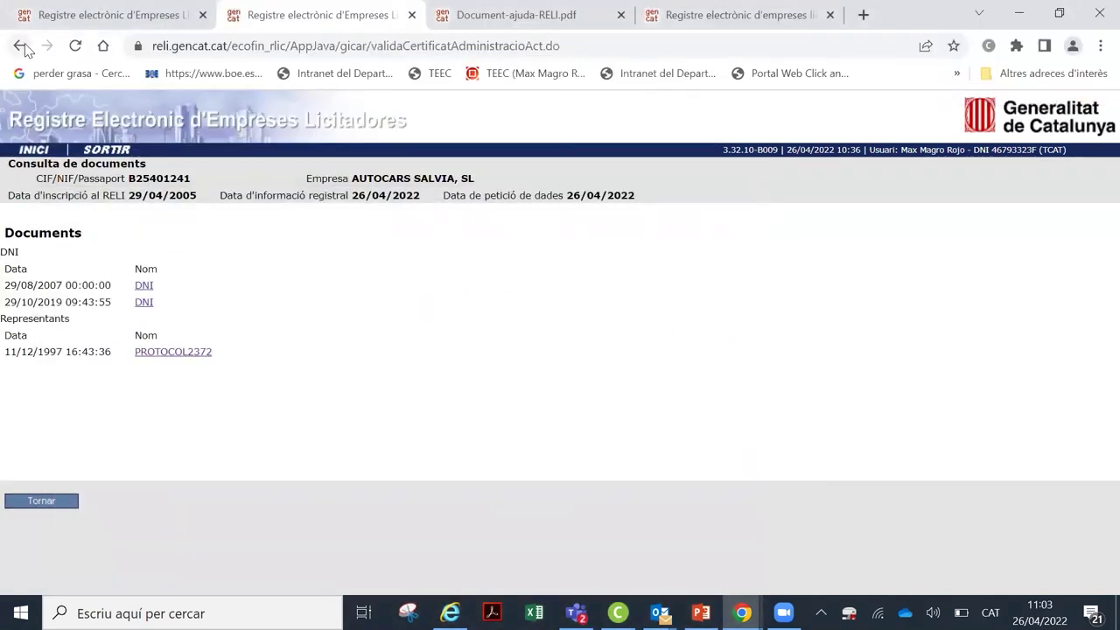
left_click(63, 503)
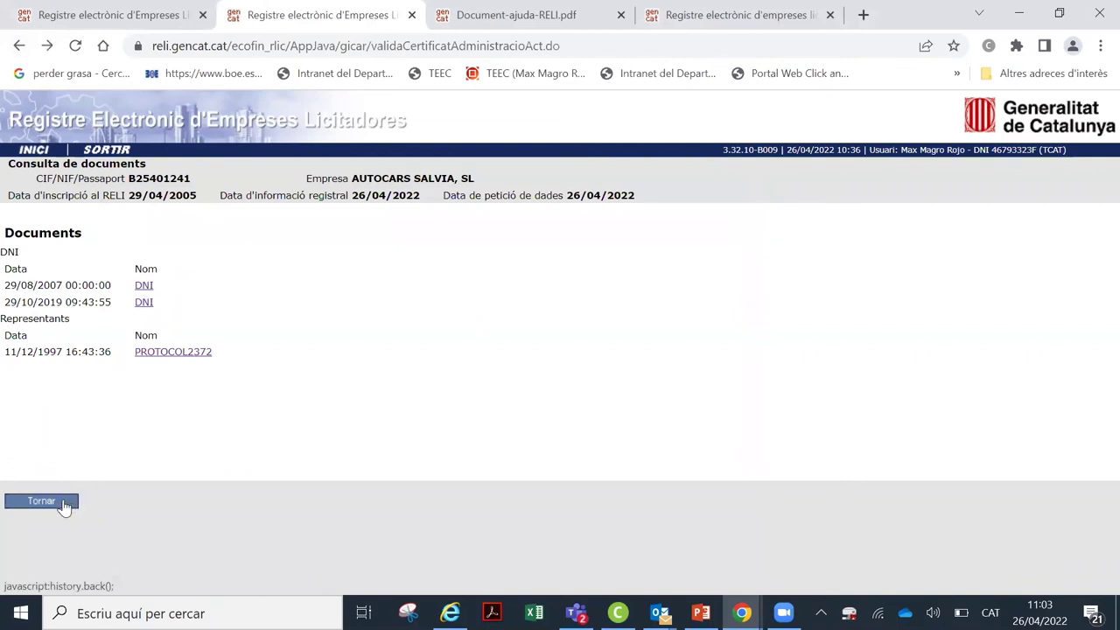
left_click(54, 503)
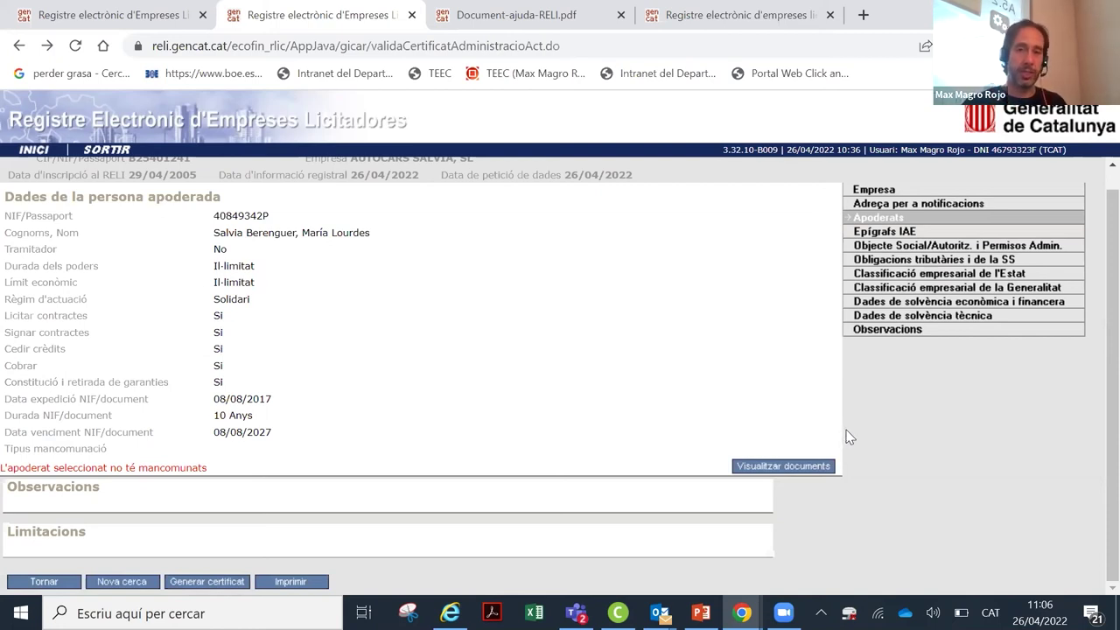
Step: Switch to the Epígrafs IAE section from the right-hand menu
left_click(874, 233)
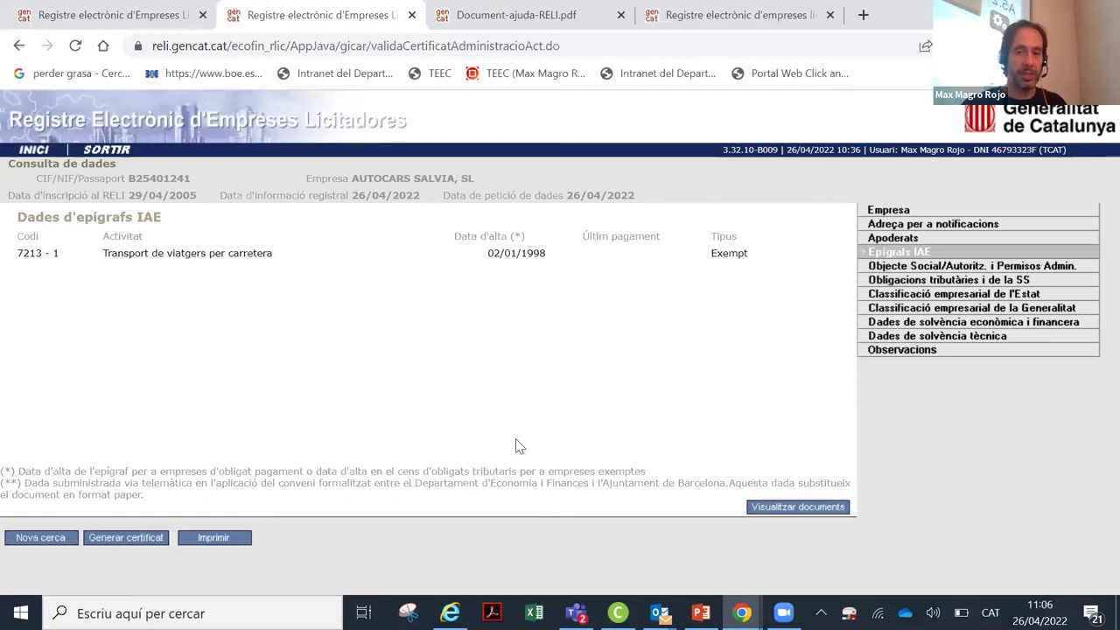
Step: List the IAE heading's supporting documents with Visualitzar documents
left_click(780, 510)
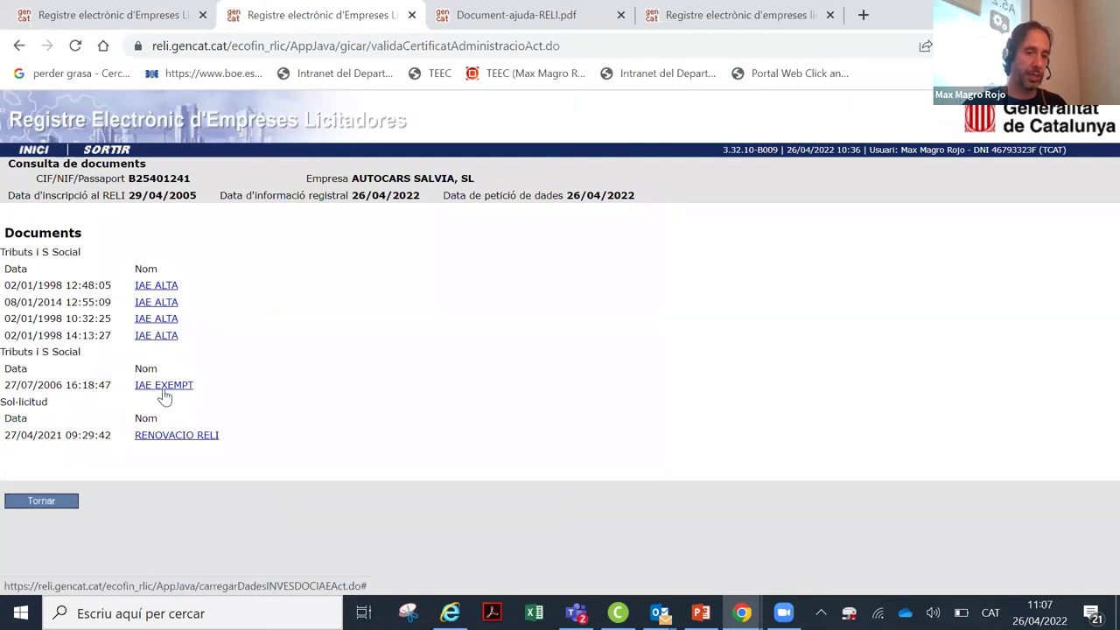
Step: Open the first IAE ALTA form and zoom in to read its activity section, heading 721.1
left_click(157, 297)
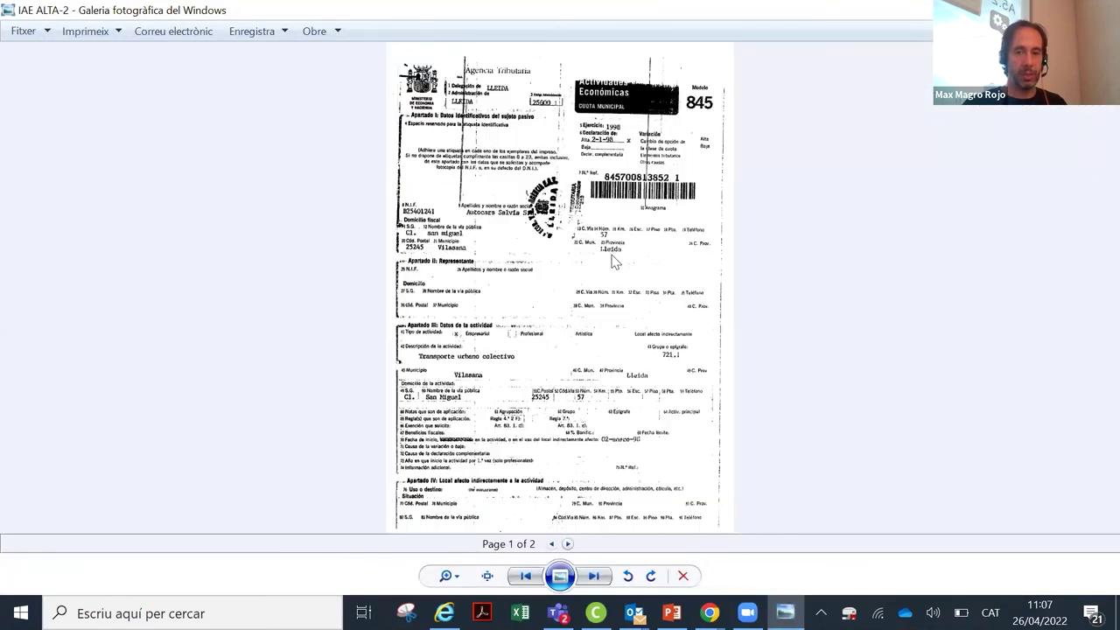
left_click(456, 577)
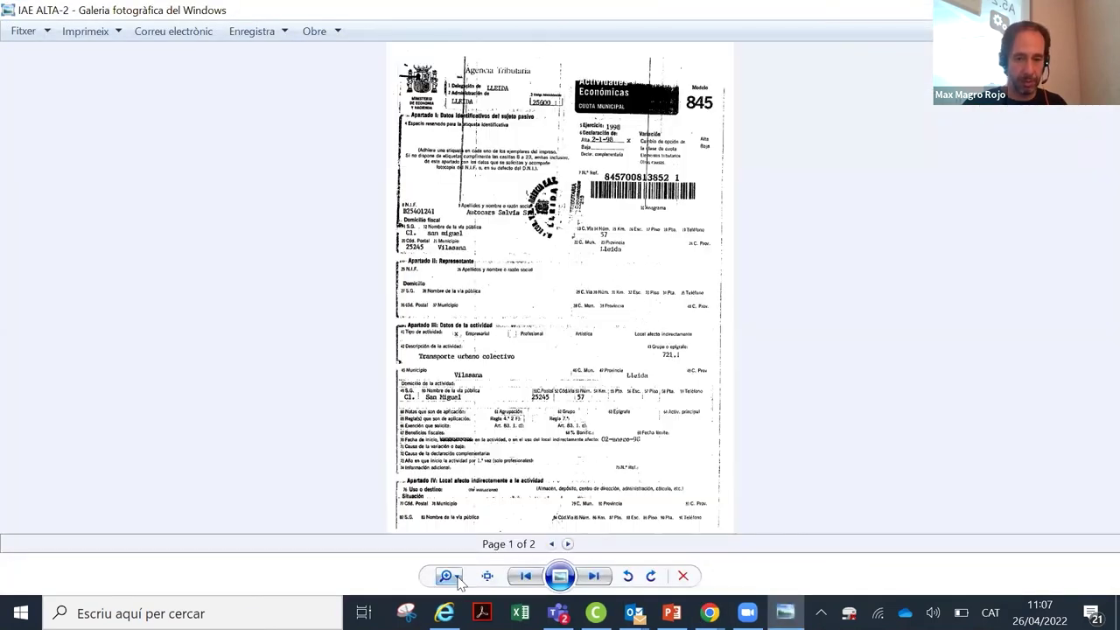
left_click(459, 560)
left_click_drag(458, 560, 459, 535)
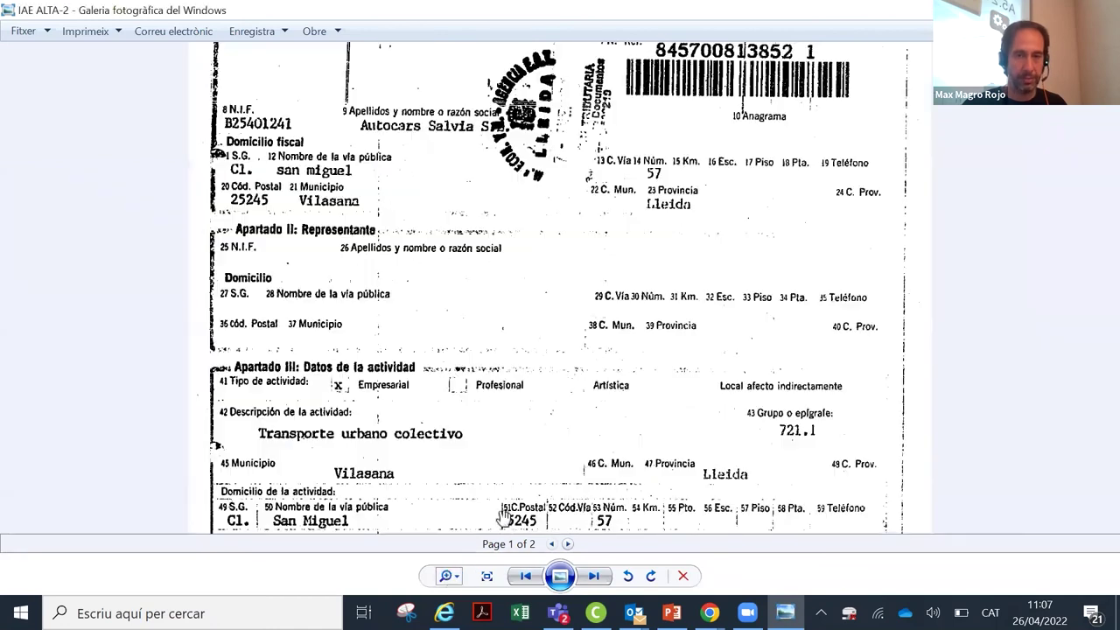
left_click_drag(600, 435, 668, 268)
scroll(670, 305, "down", 3)
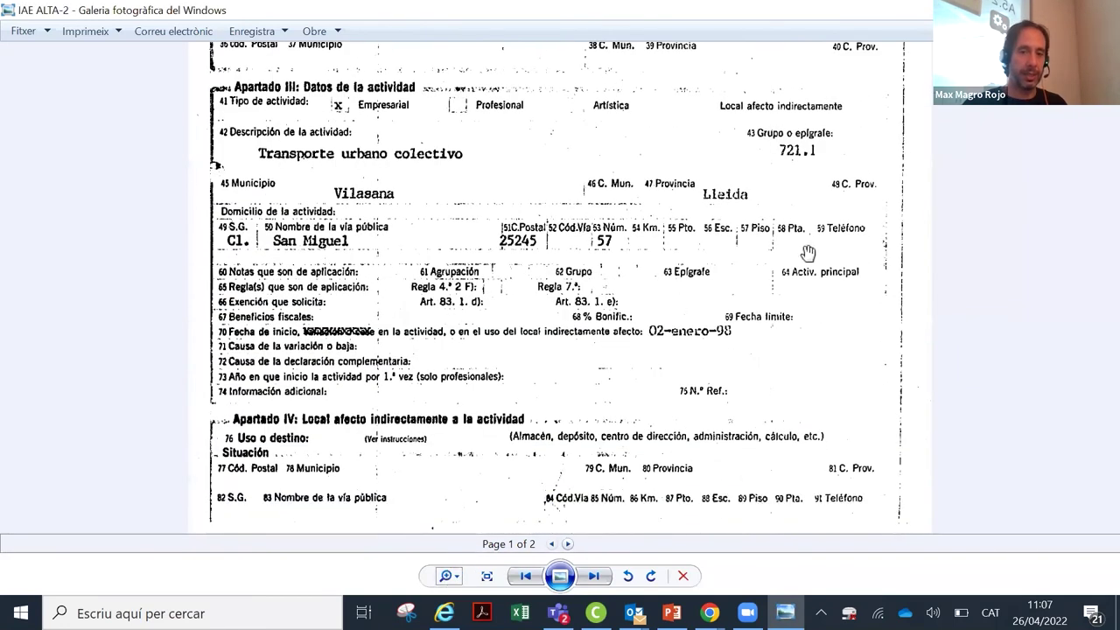
scroll(807, 253, "down", 1)
left_click_drag(909, 237, 880, 289)
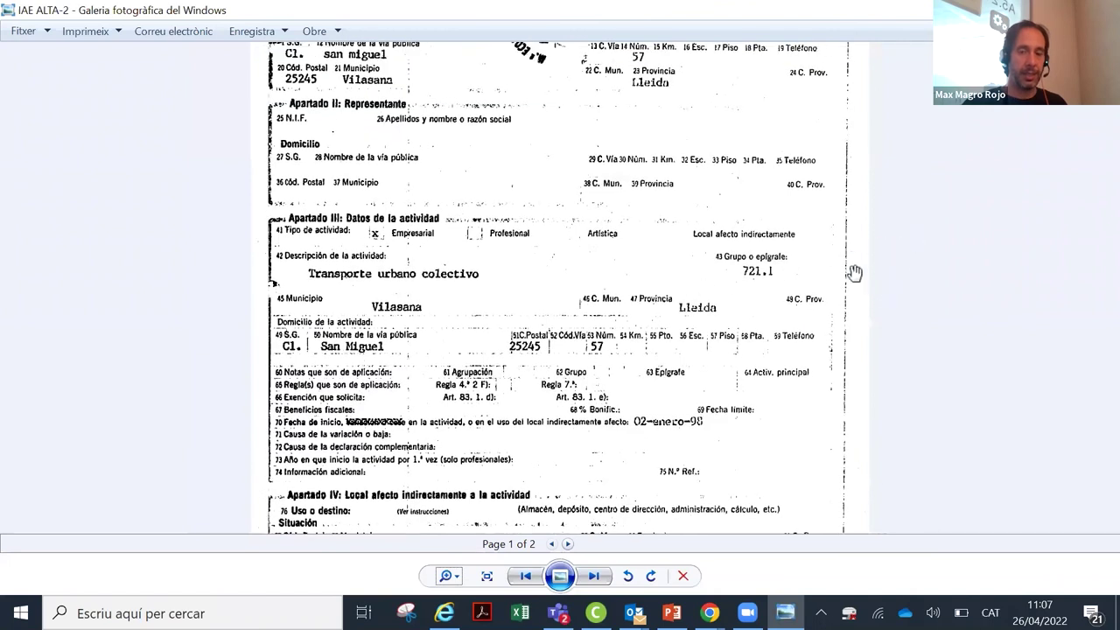
Step: Open the IAE EXEMPT-2.tif exemption letter and enlarge it to read it
key("alt+F4")
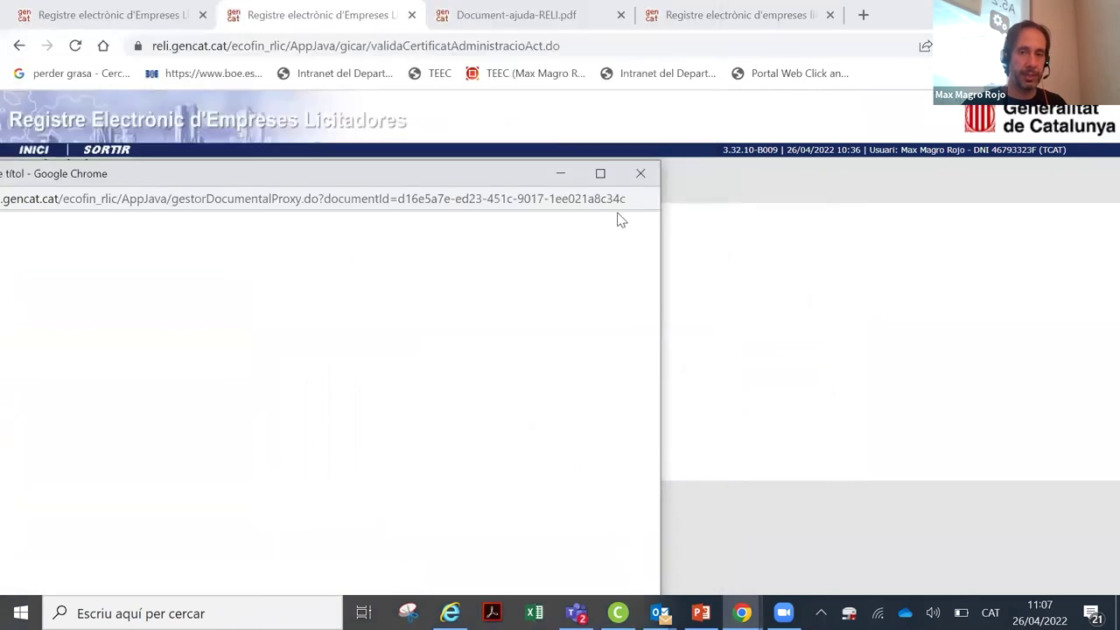
left_click(639, 173)
left_click(187, 387)
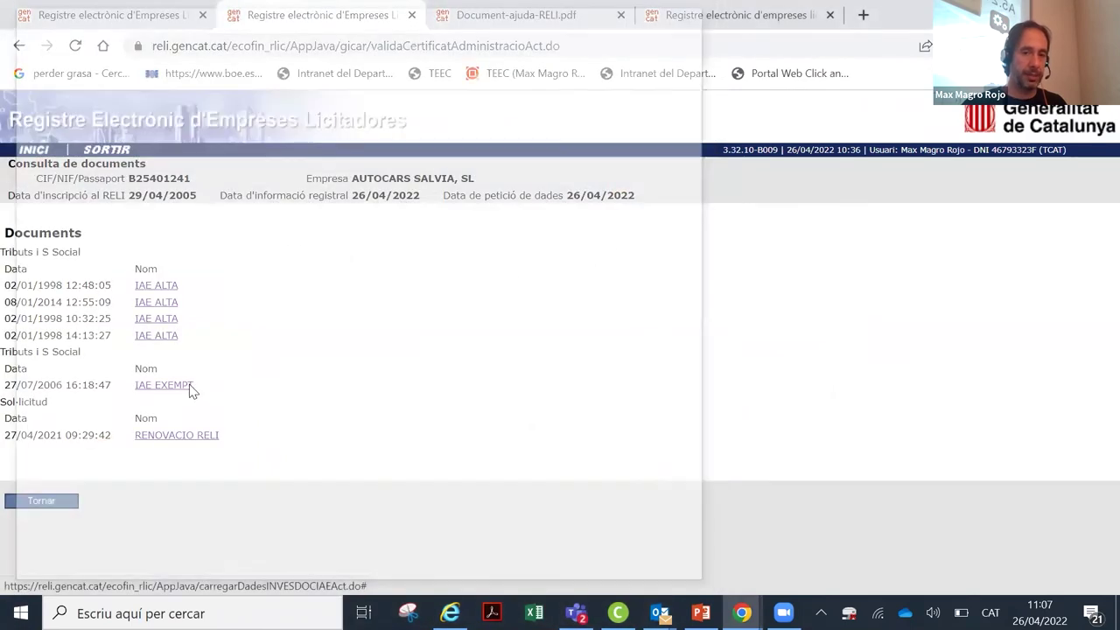
left_click(70, 568)
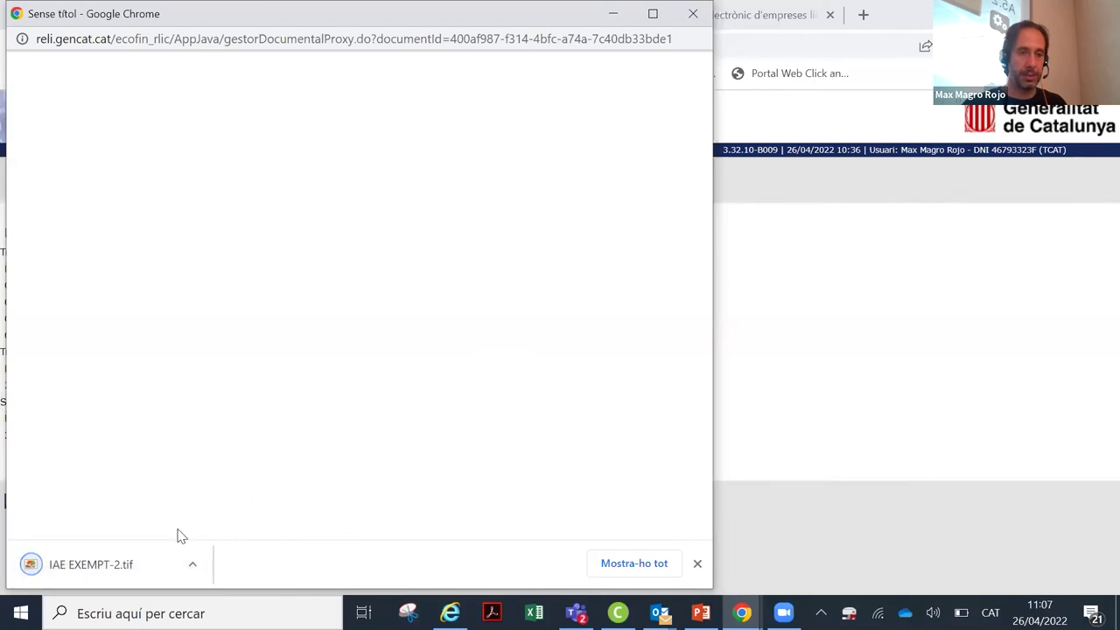
left_click(113, 565)
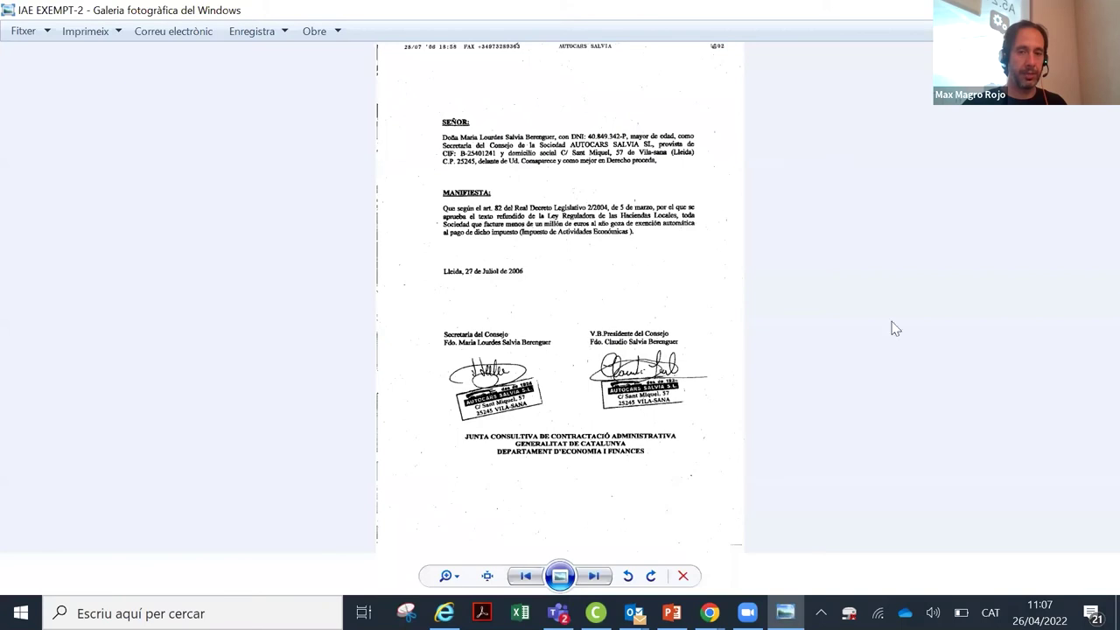
left_click(451, 577)
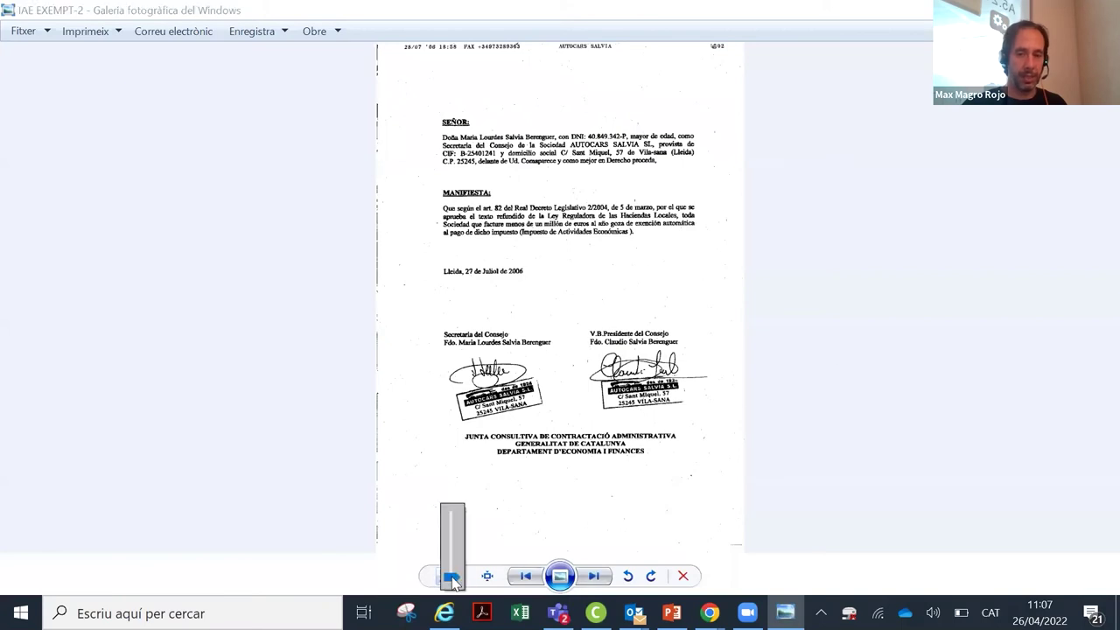
left_click_drag(452, 564, 452, 558)
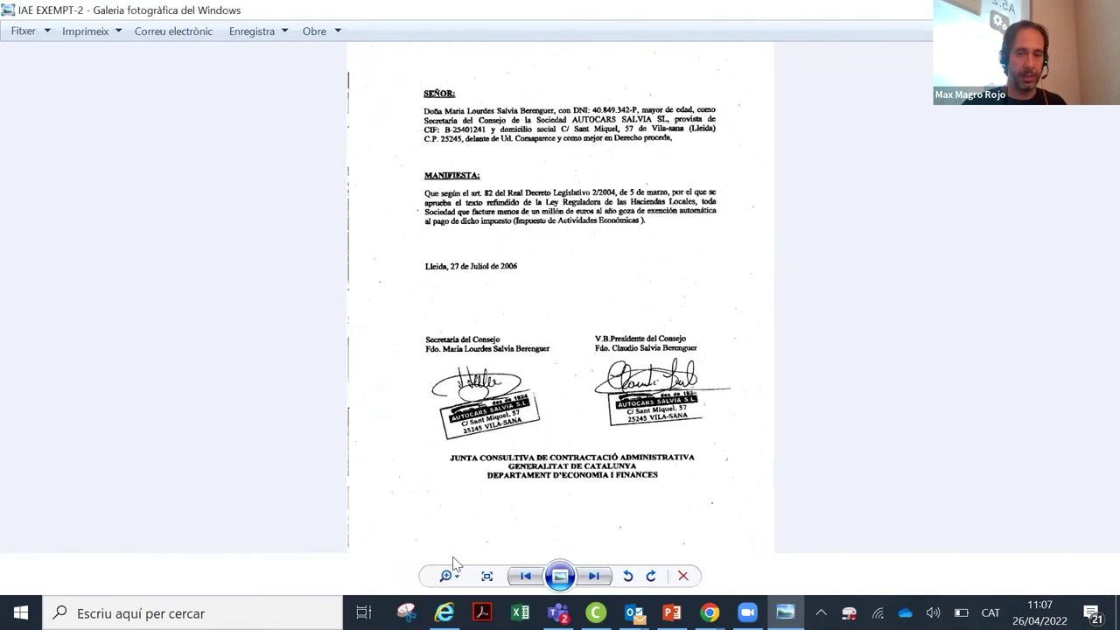
scroll(451, 516, "up", 1)
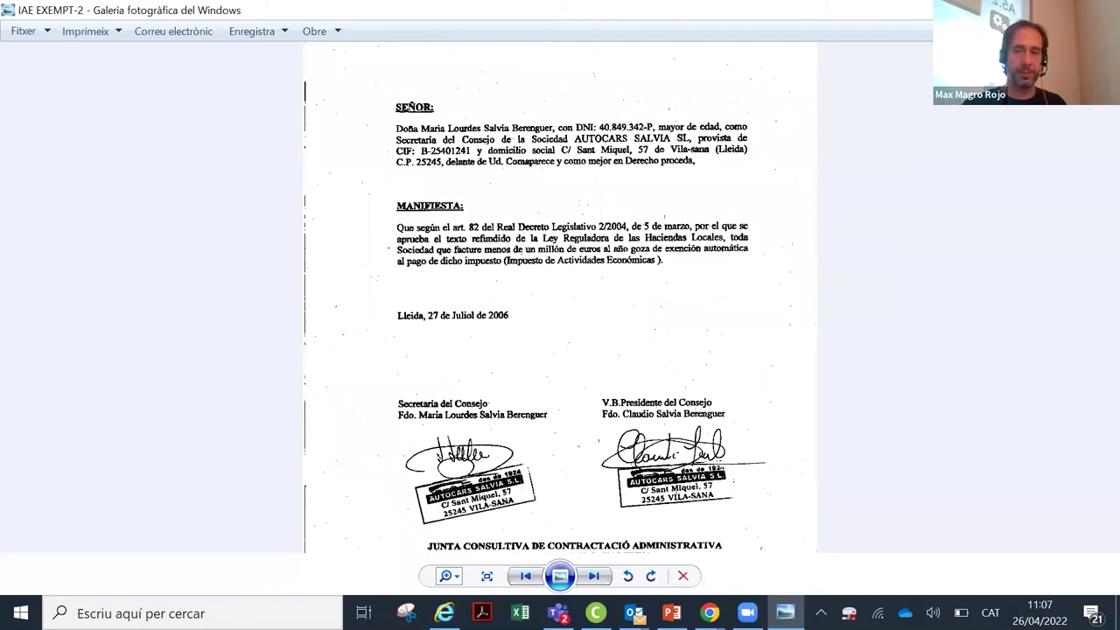
Step: Close the exemption letter and return to the IAE activity headings data
key("alt+F4")
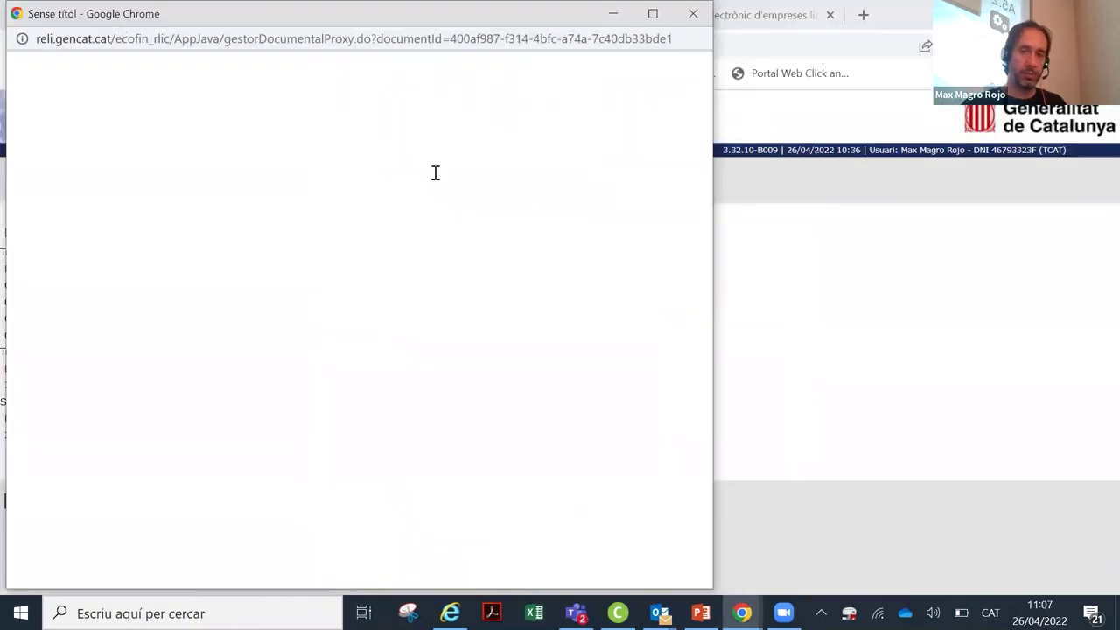
left_click(692, 143)
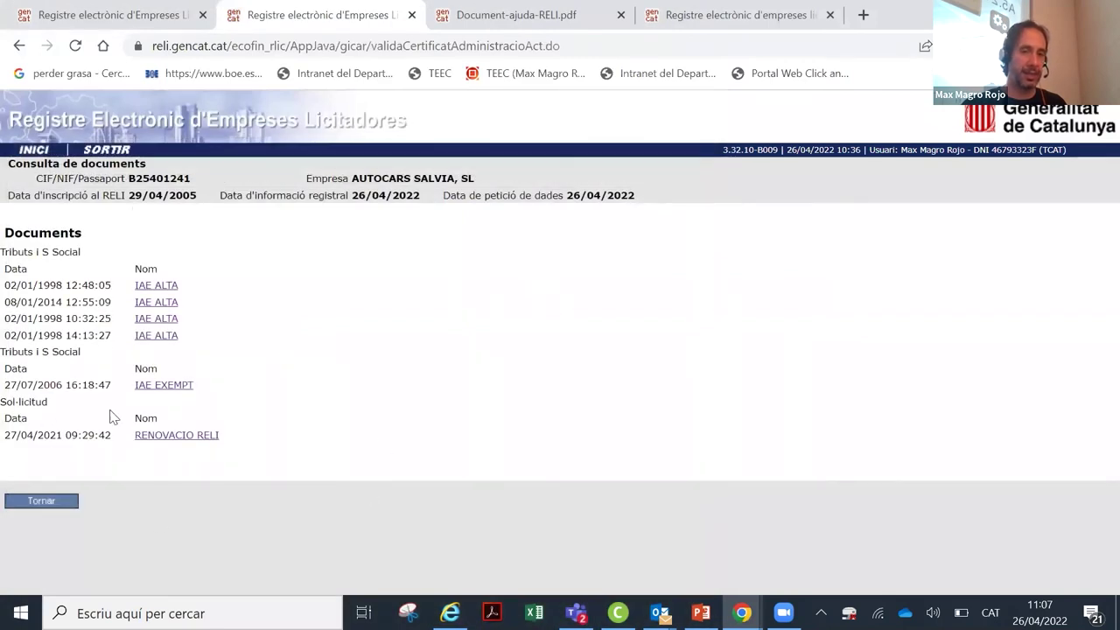
left_click(68, 506)
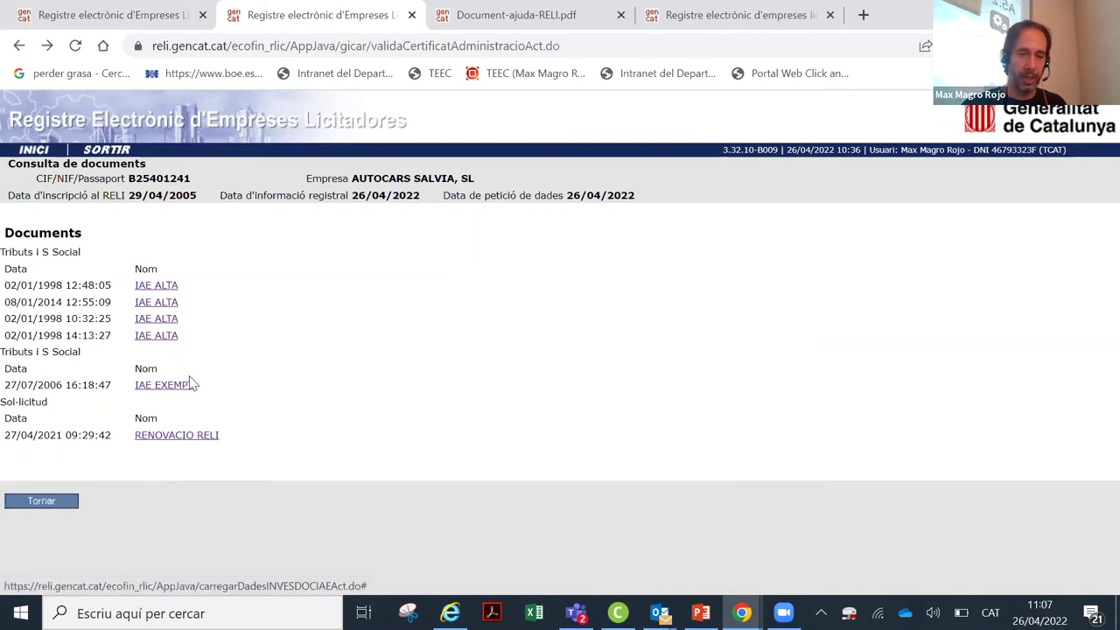
left_click(16, 501)
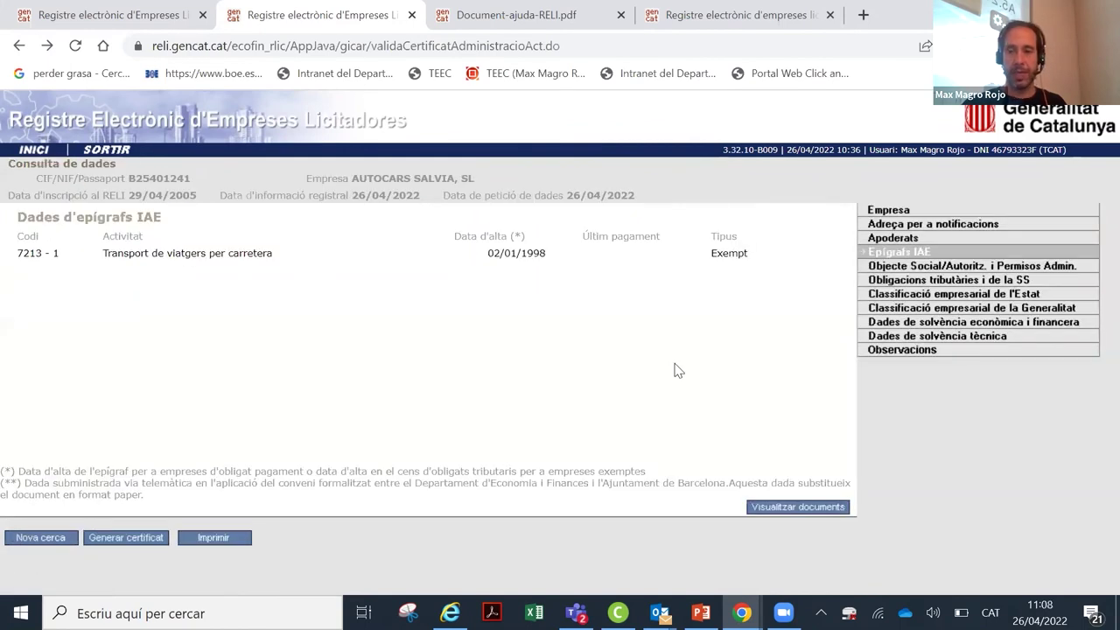
Step: Open the permits section's 28/02/2019 authorisation document, AUTORITZACIONS-7.tif
left_click(982, 271)
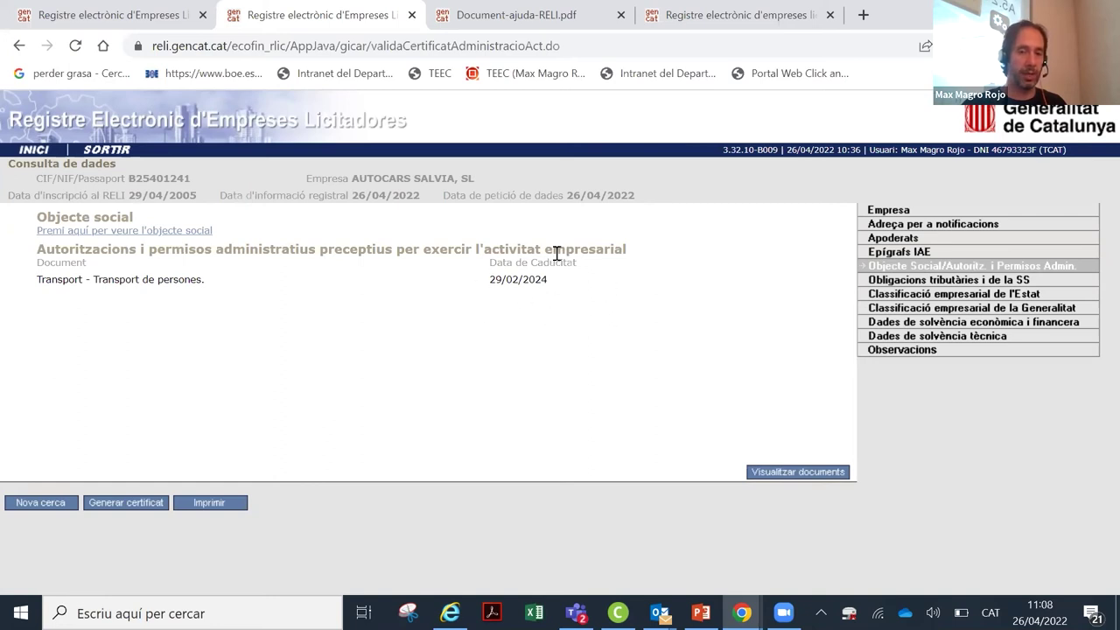
left_click(786, 477)
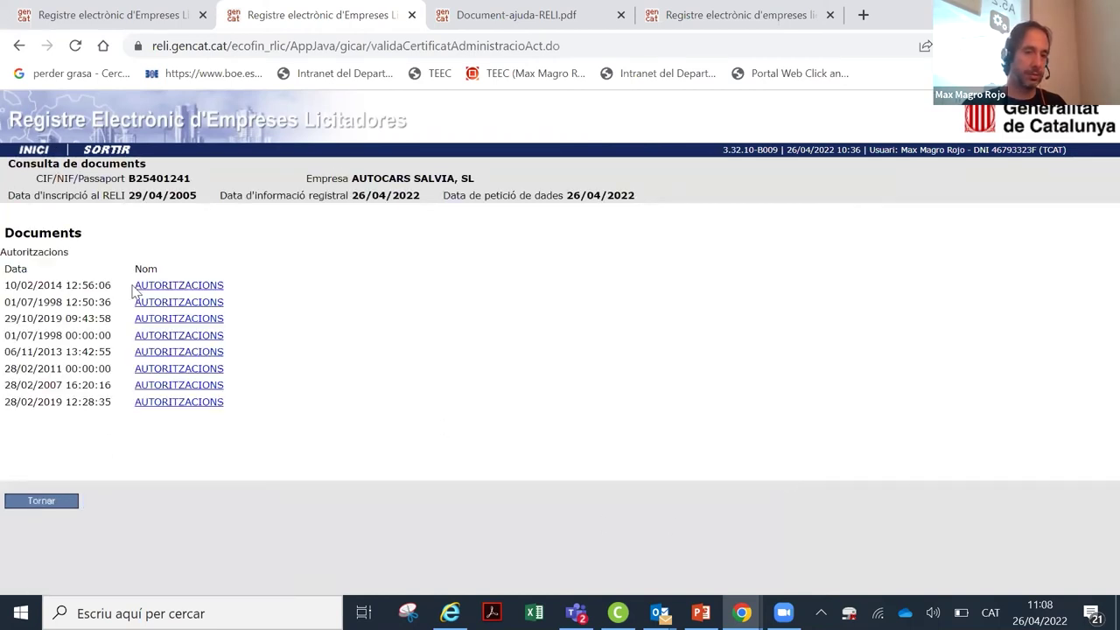
left_click(182, 407)
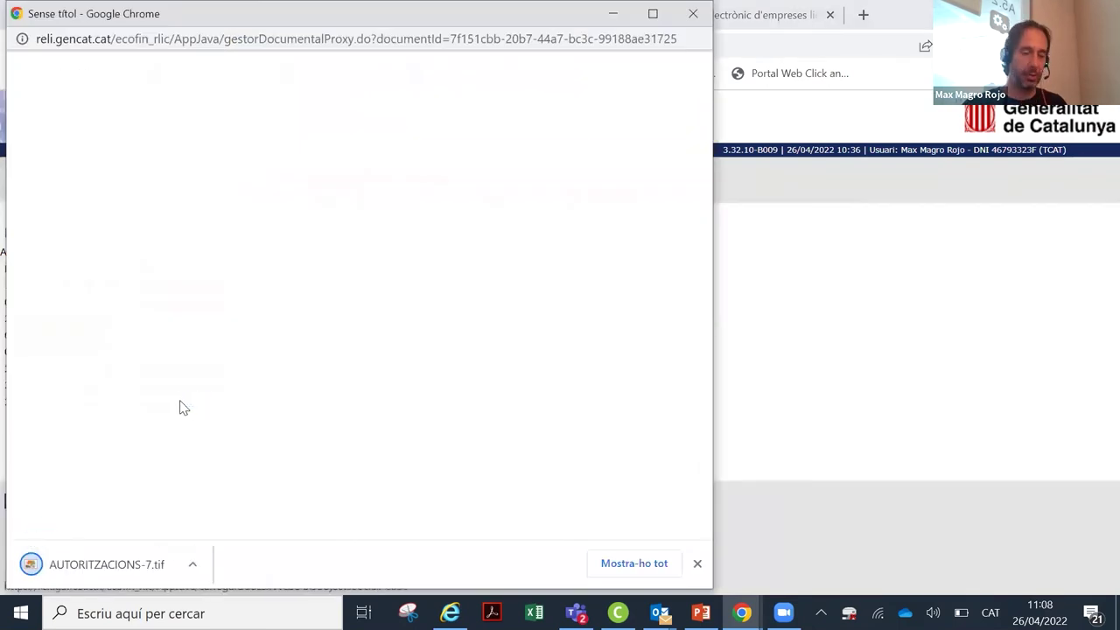
left_click(112, 564)
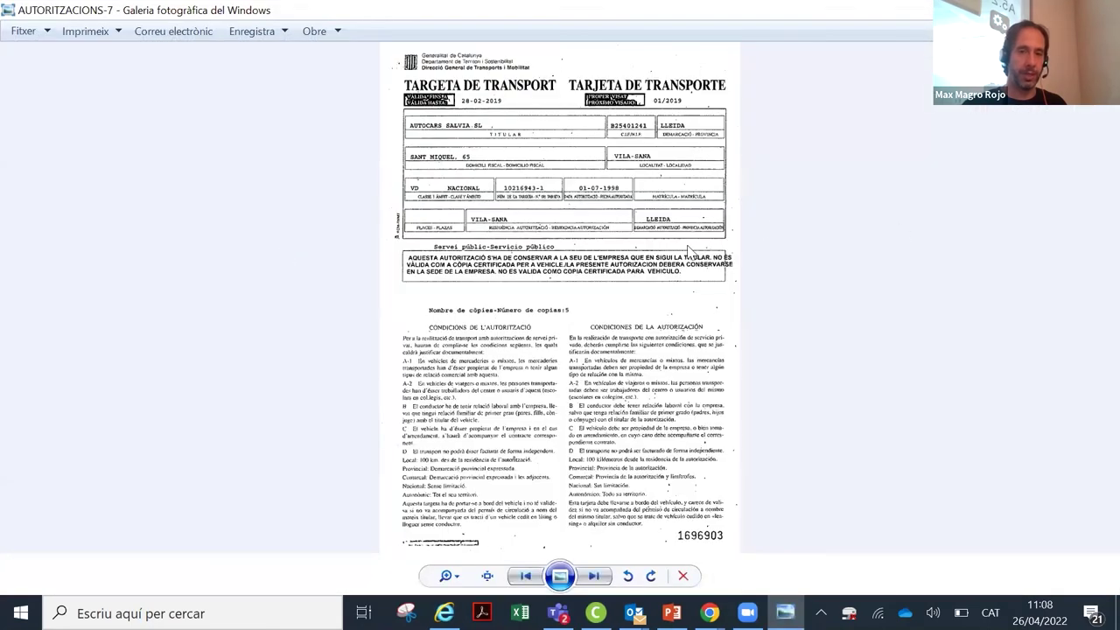
Step: Zoom into the transport card scan and read it
left_click(446, 576)
left_click(446, 576)
left_click(446, 576)
left_click_drag(458, 569, 542, 477)
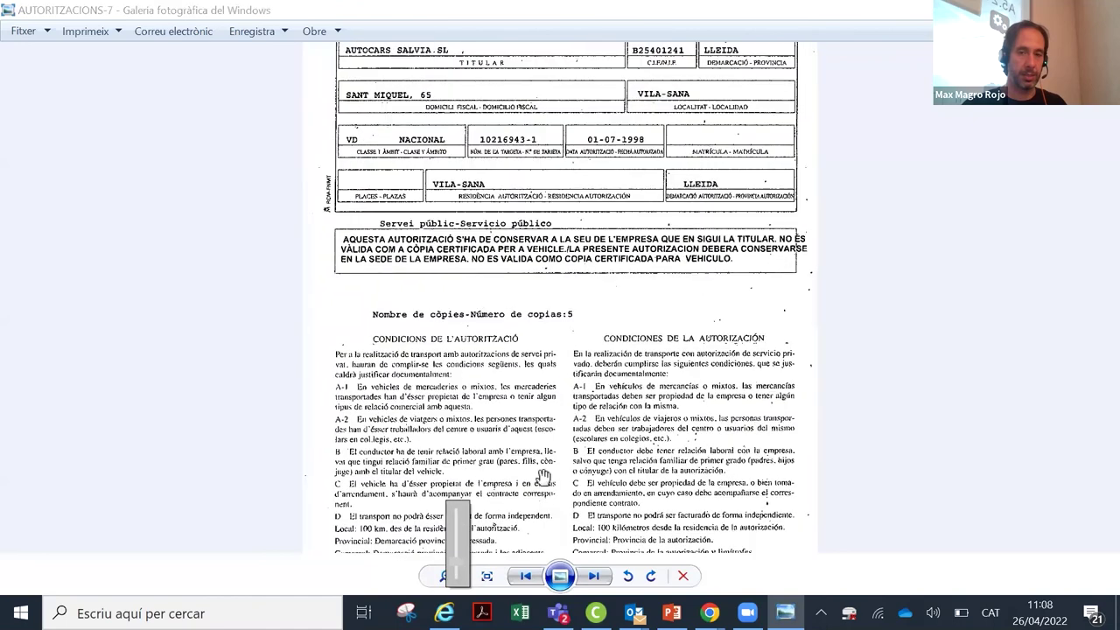
scroll(542, 477, "up", 5)
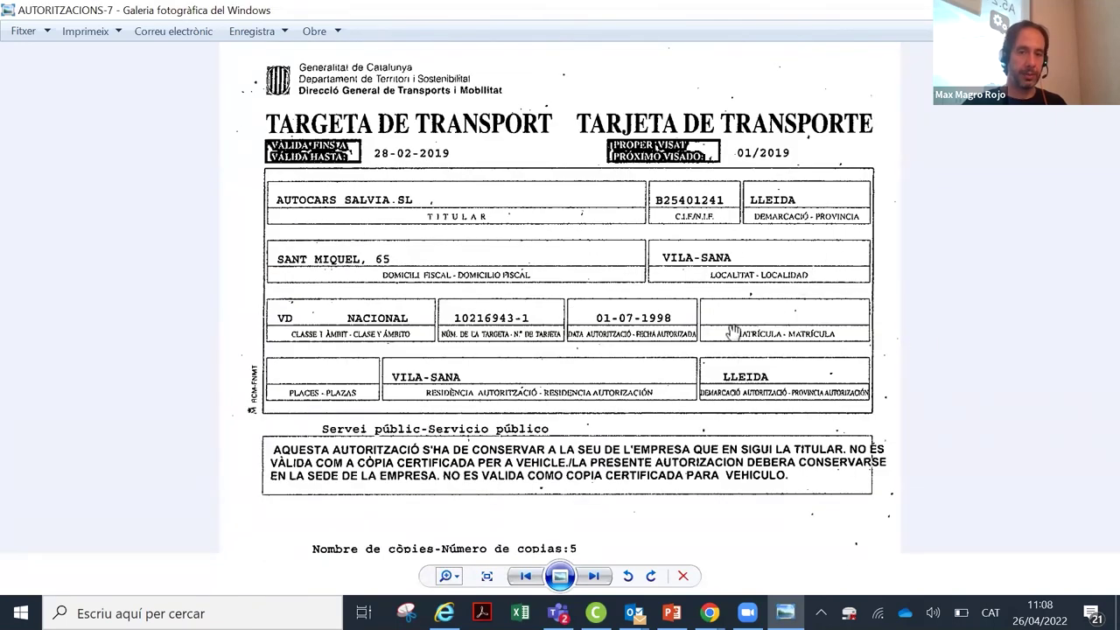
scroll(733, 332, "down", 1)
scroll(818, 336, "down", 2)
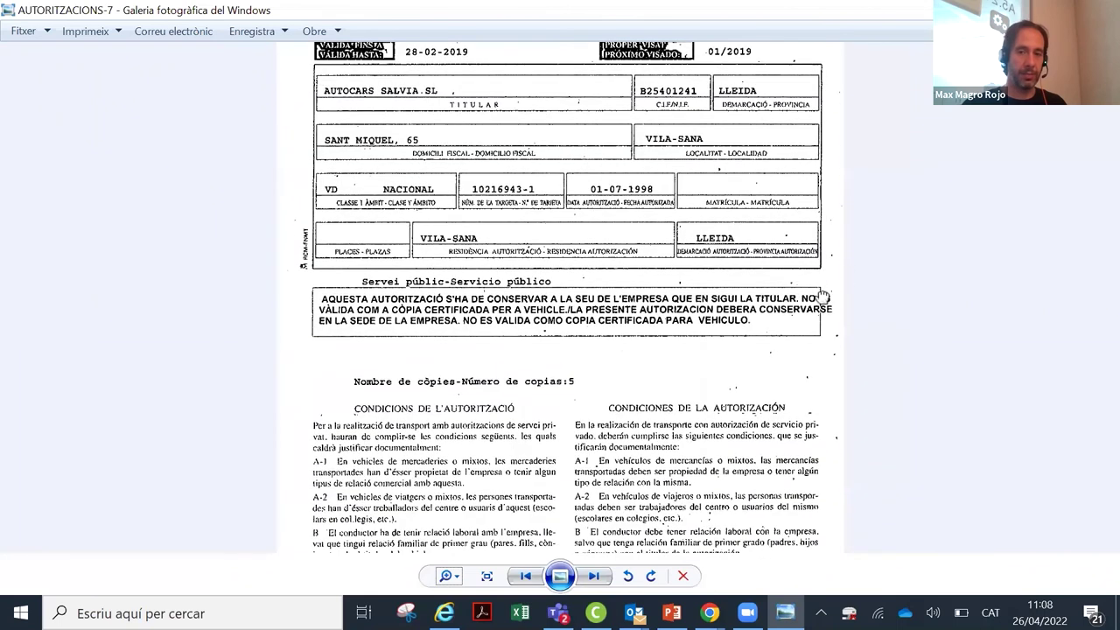
scroll(822, 298, "down", 1)
scroll(787, 295, "up", 3)
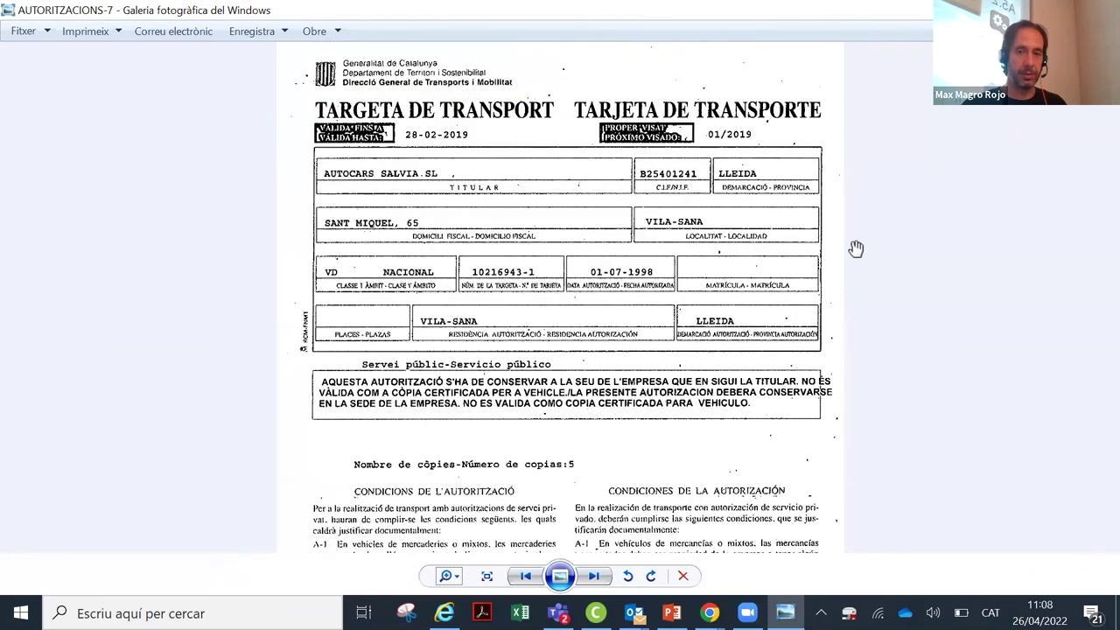
Step: Close the photo viewer and blank popup, then go back to the previous record page
left_click(1099, 9)
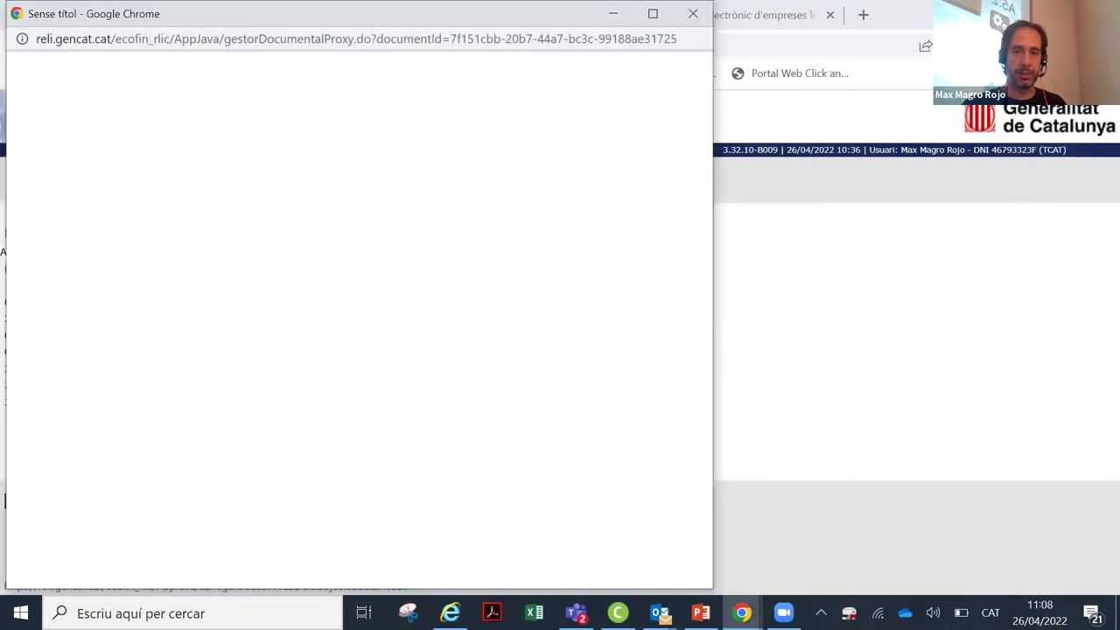
left_click_drag(193, 33, 214, 137)
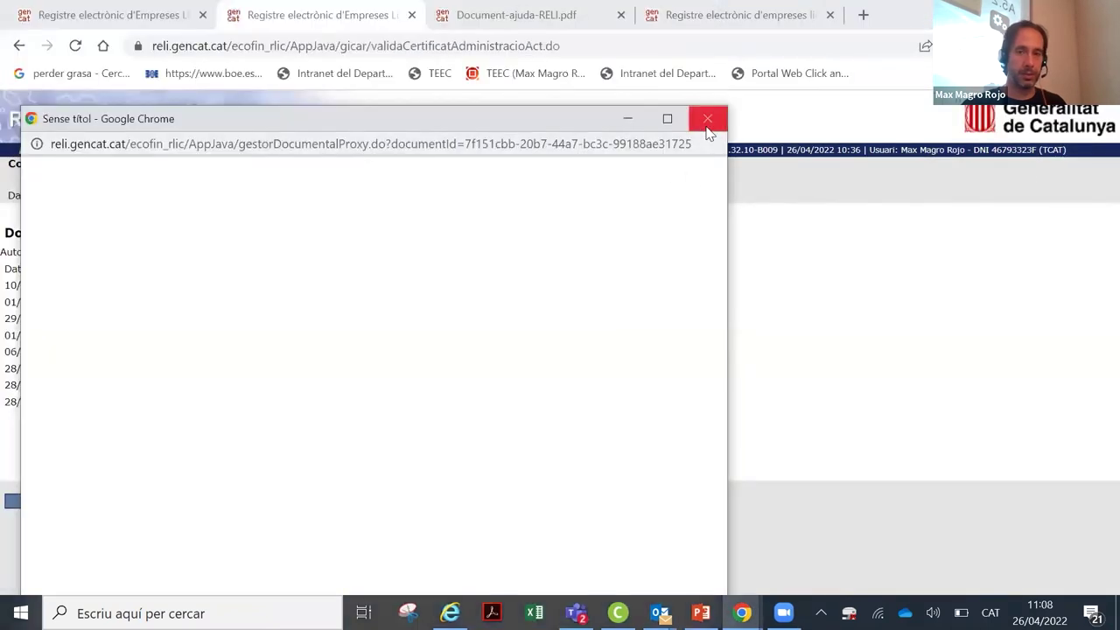
left_click(707, 120)
left_click(52, 501)
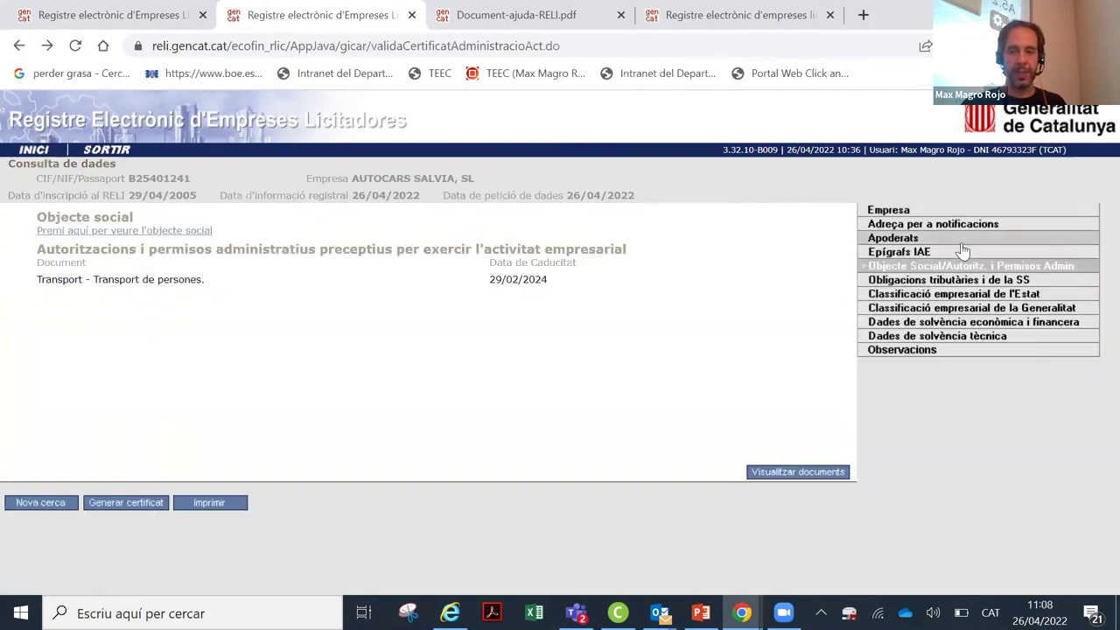
Step: Show the tax and SS obligations, highlighting the Generalitat de Catalunya and Tresoreria de la SS rows
left_click(933, 281)
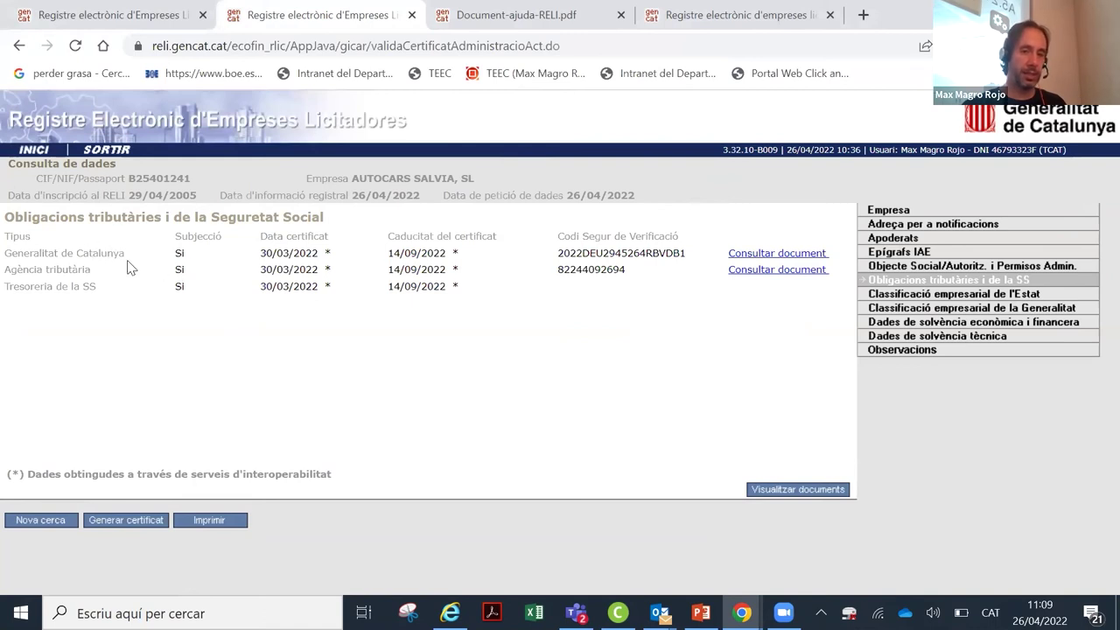
left_click_drag(129, 254, 19, 255)
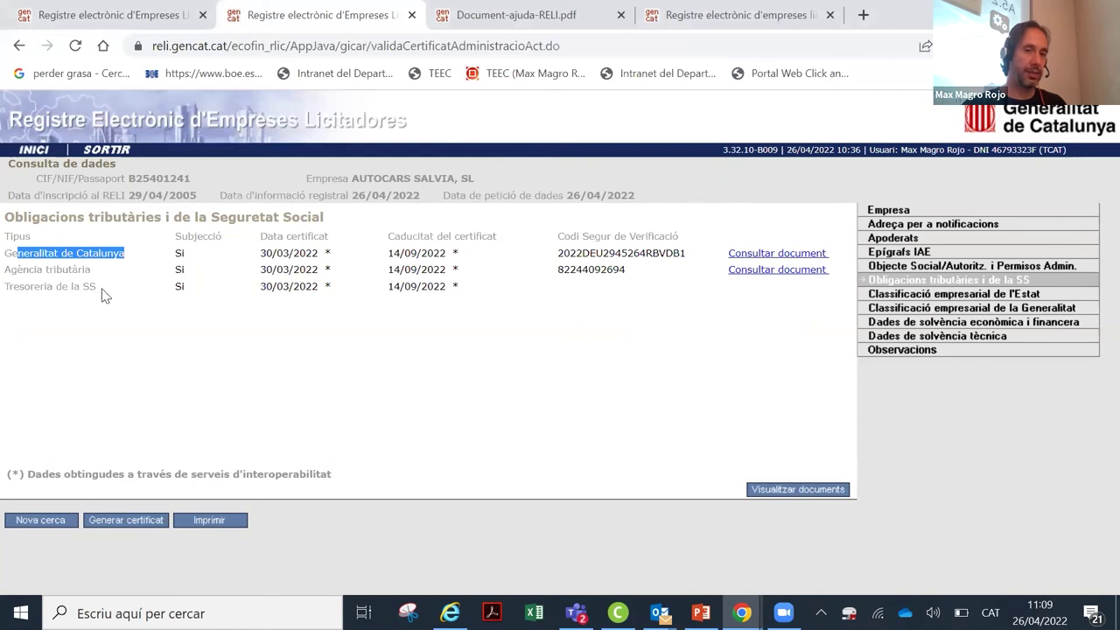
left_click_drag(102, 295, 8, 289)
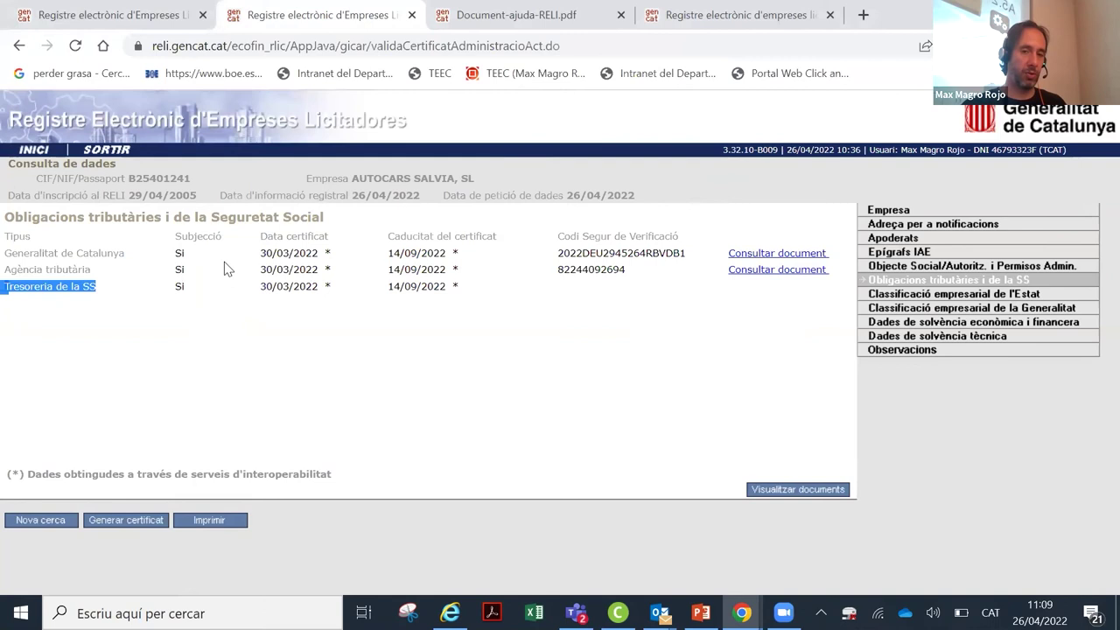
left_click(220, 294)
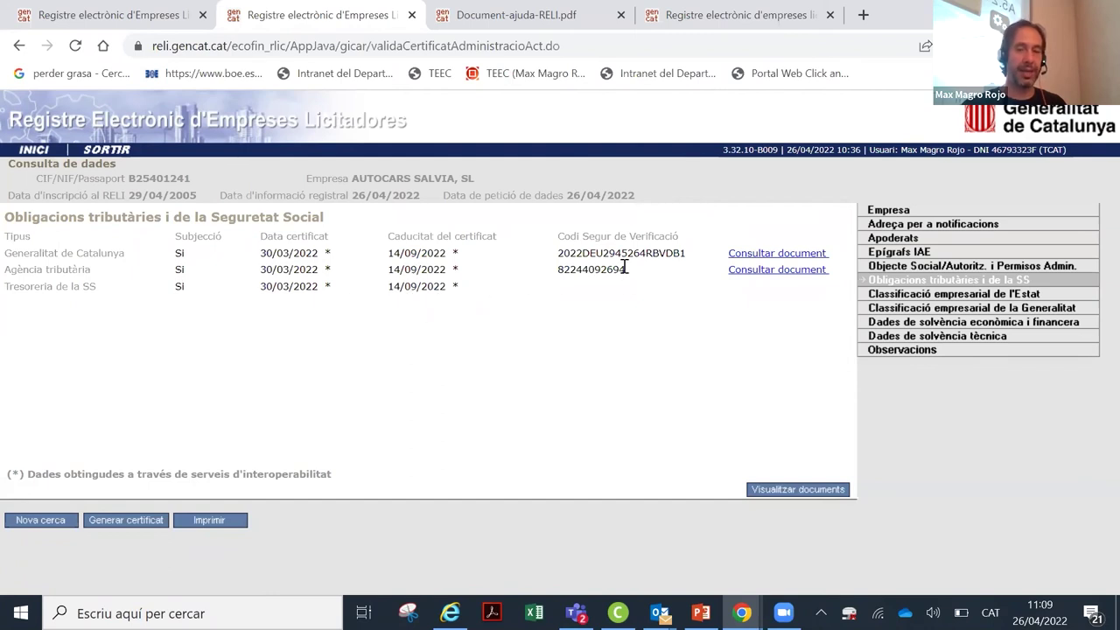
left_click(813, 256)
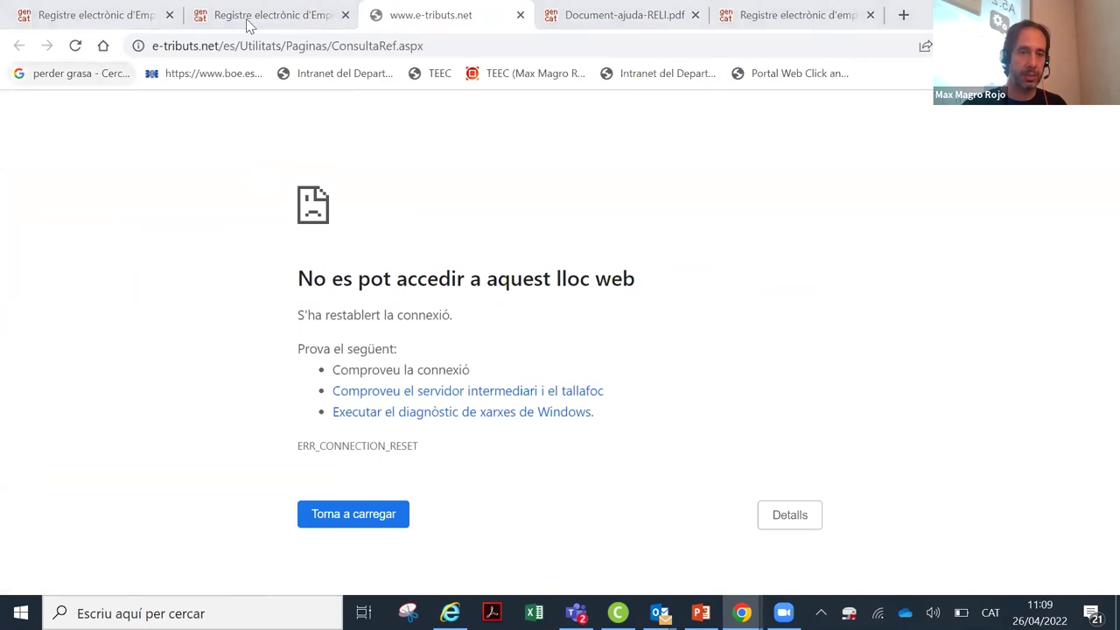
left_click(518, 15)
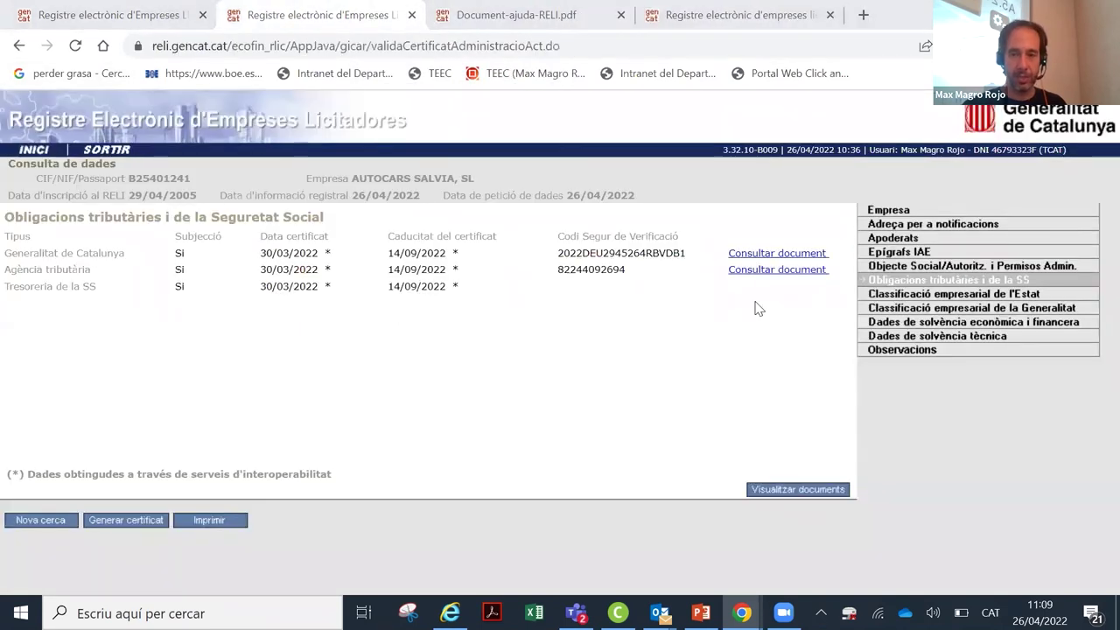
left_click(760, 271)
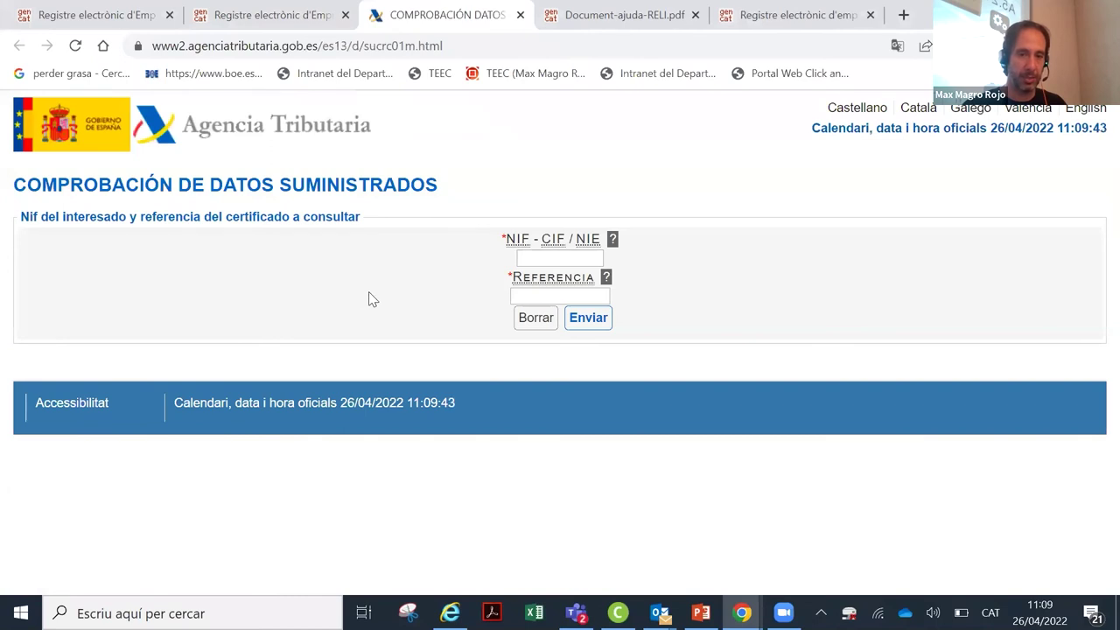
left_click(520, 18)
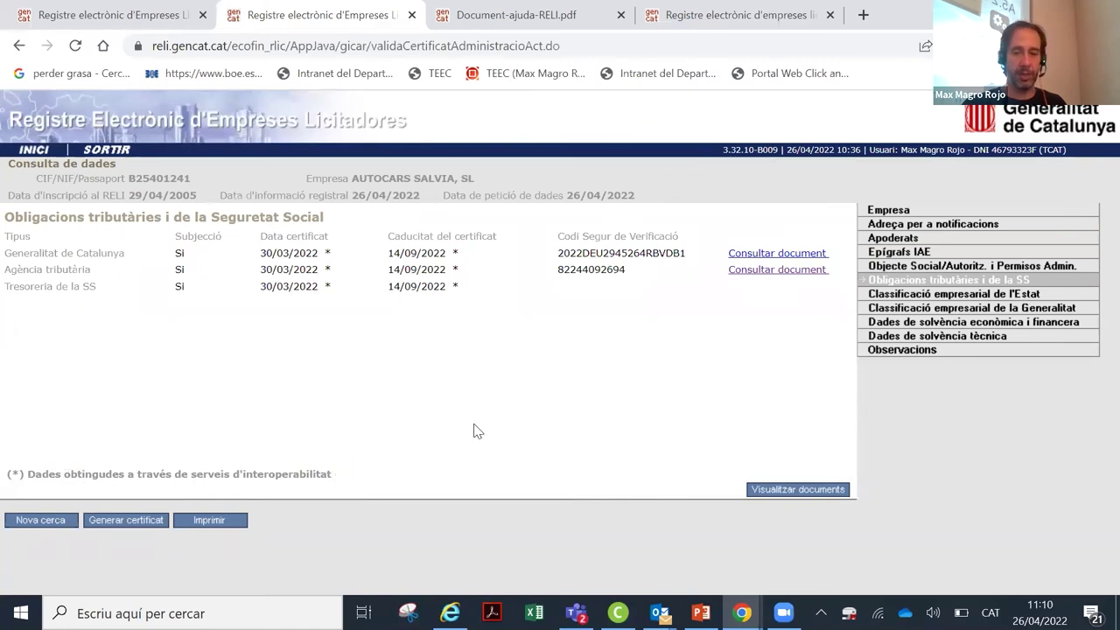
Step: Check the Generalitat classification and the solvency section's insurance details and supporting documents
left_click(897, 310)
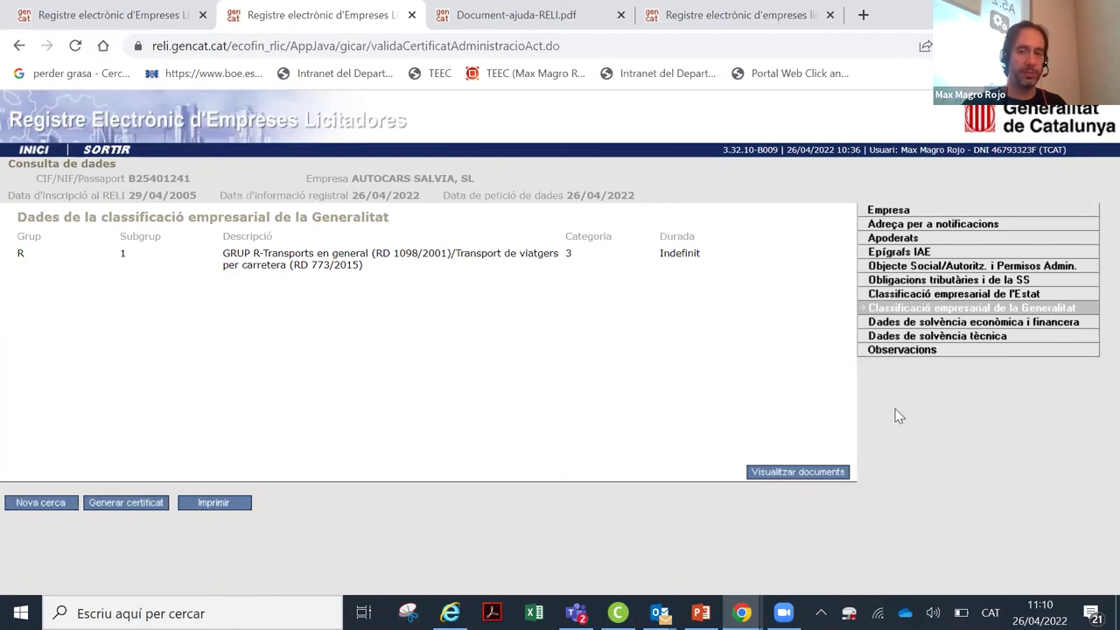
left_click(905, 330)
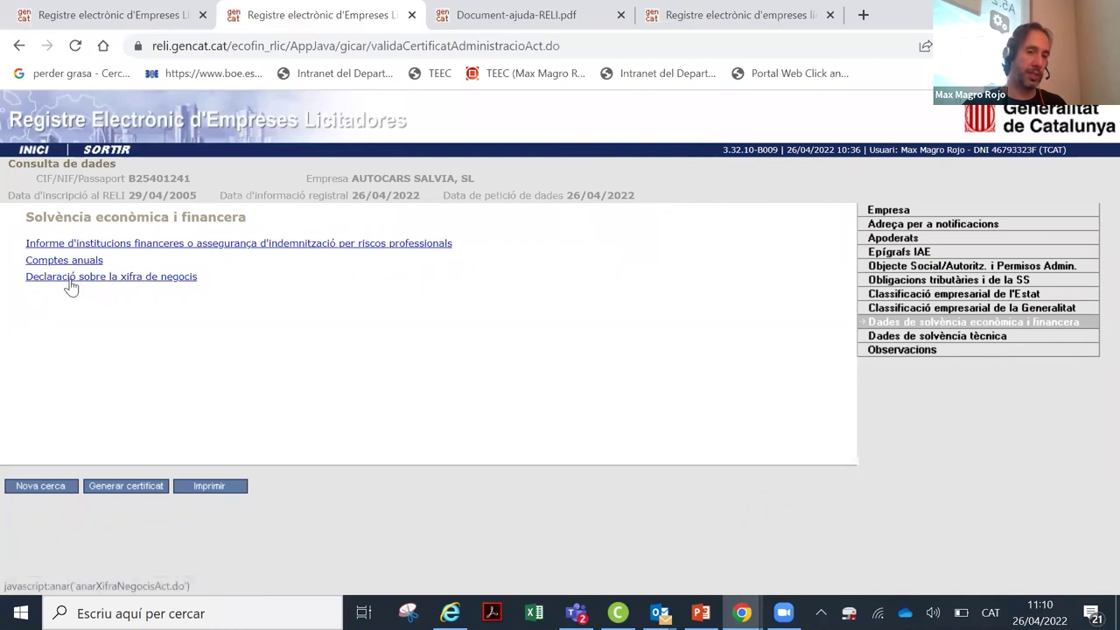
left_click(172, 253)
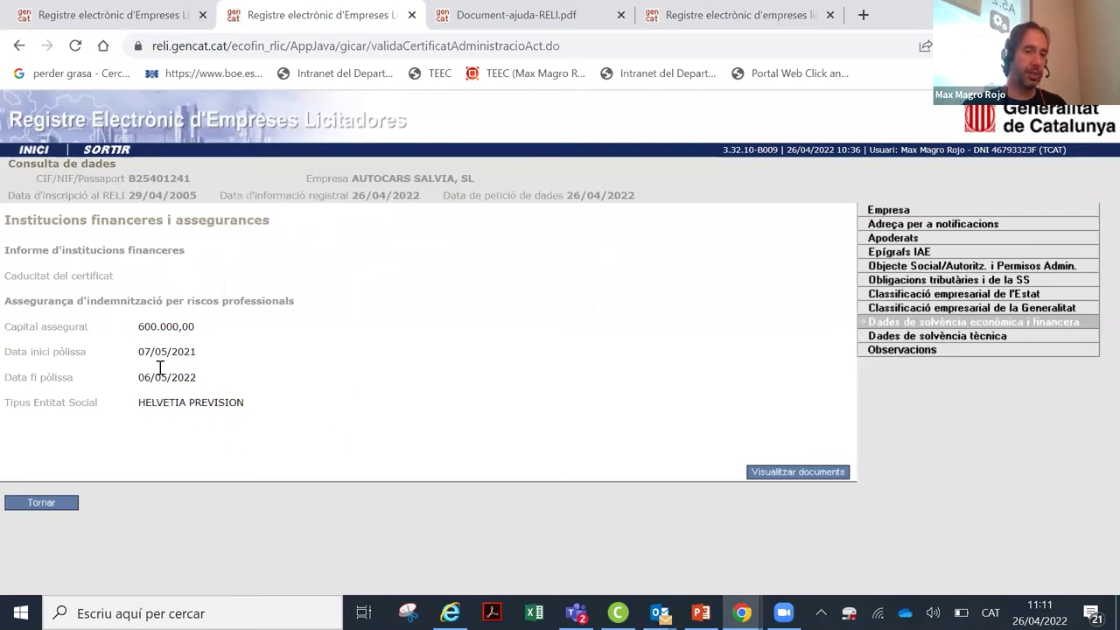
left_click(782, 473)
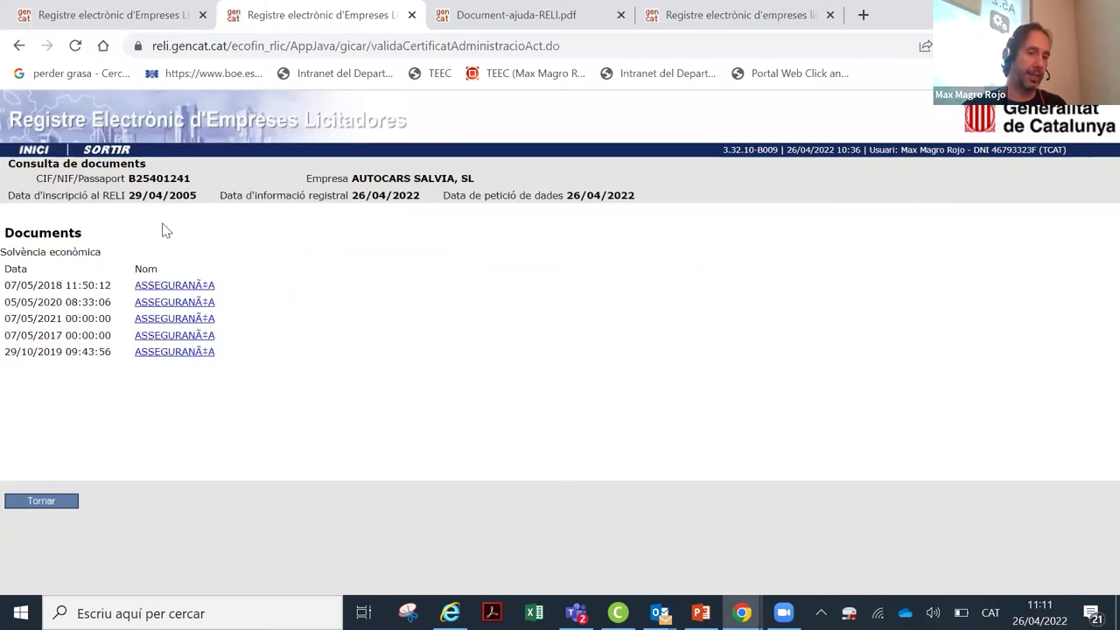
left_click(63, 511)
left_click(63, 510)
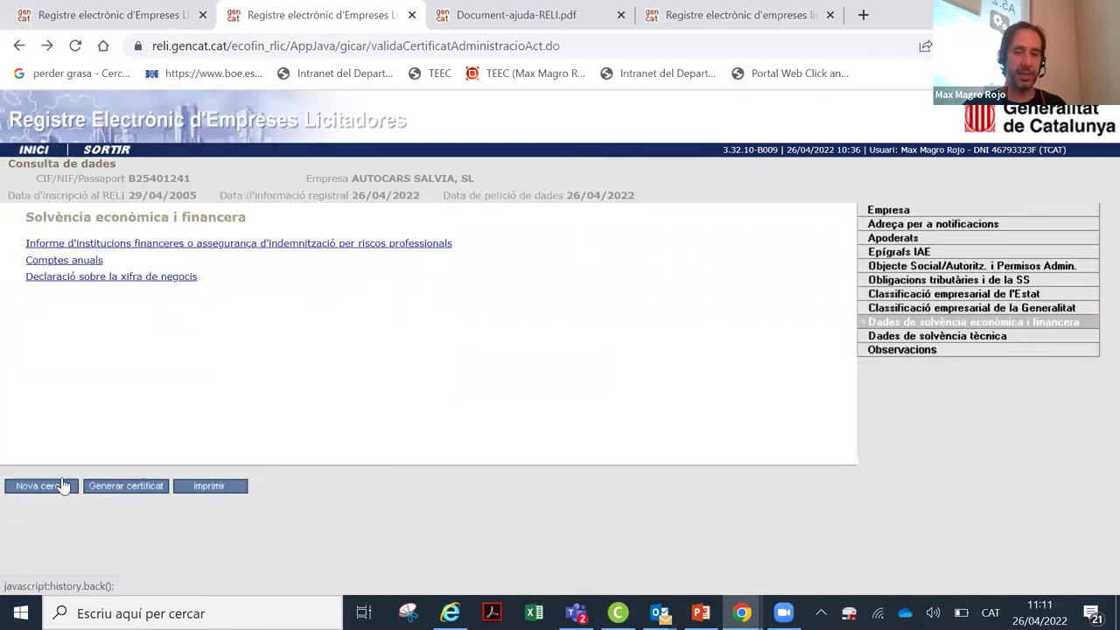
Step: Open the annual accounts documents, read the COMPTES 2019 PDF, then close it
left_click(78, 265)
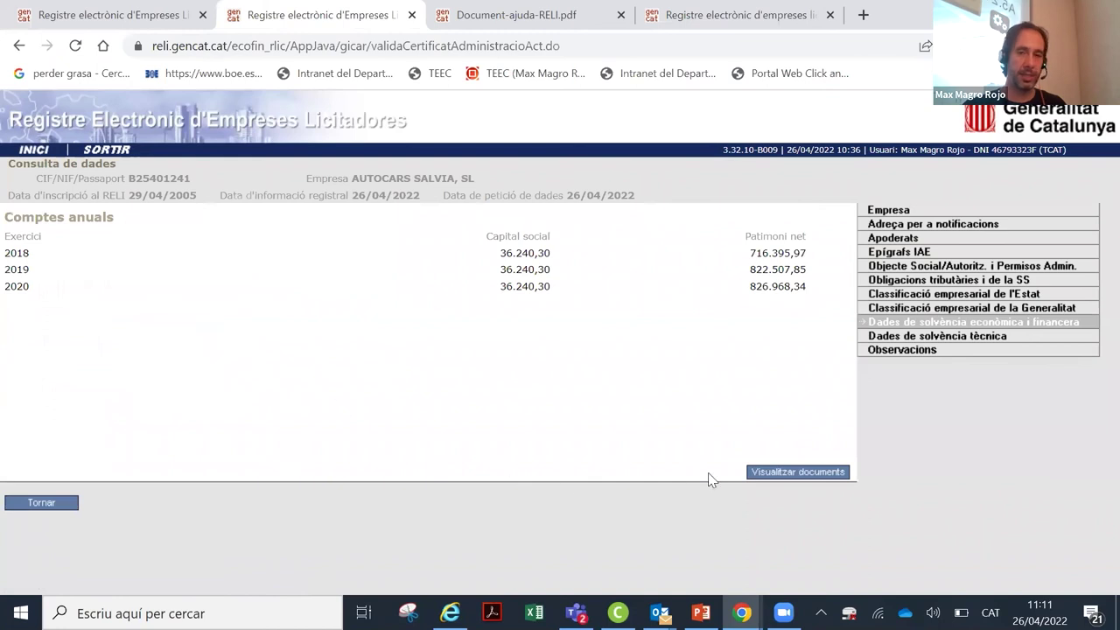
left_click(777, 471)
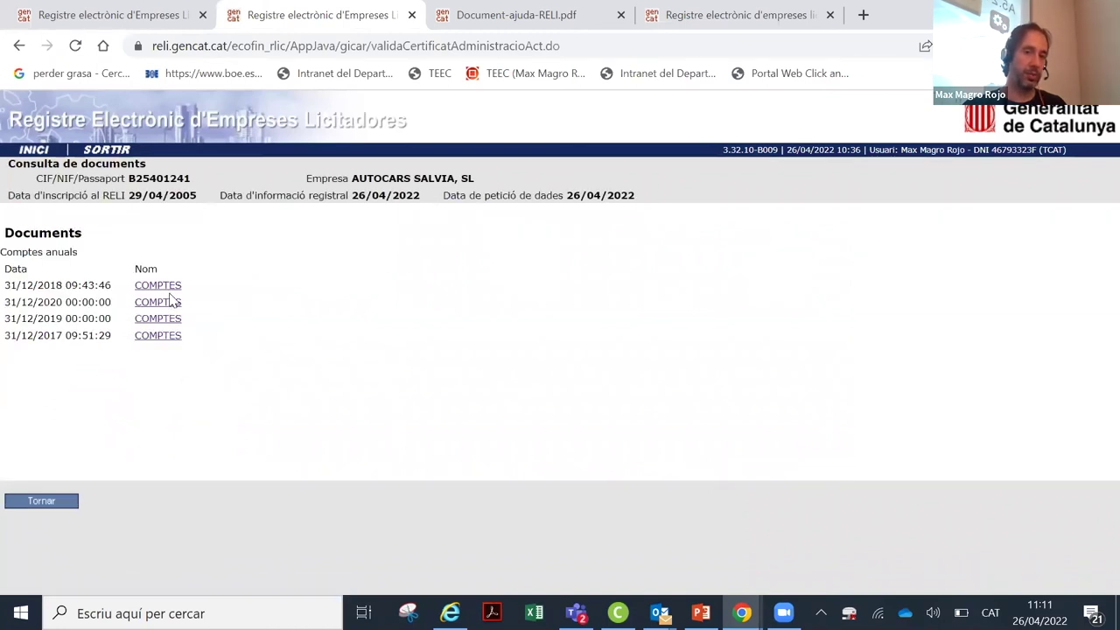
left_click(166, 321)
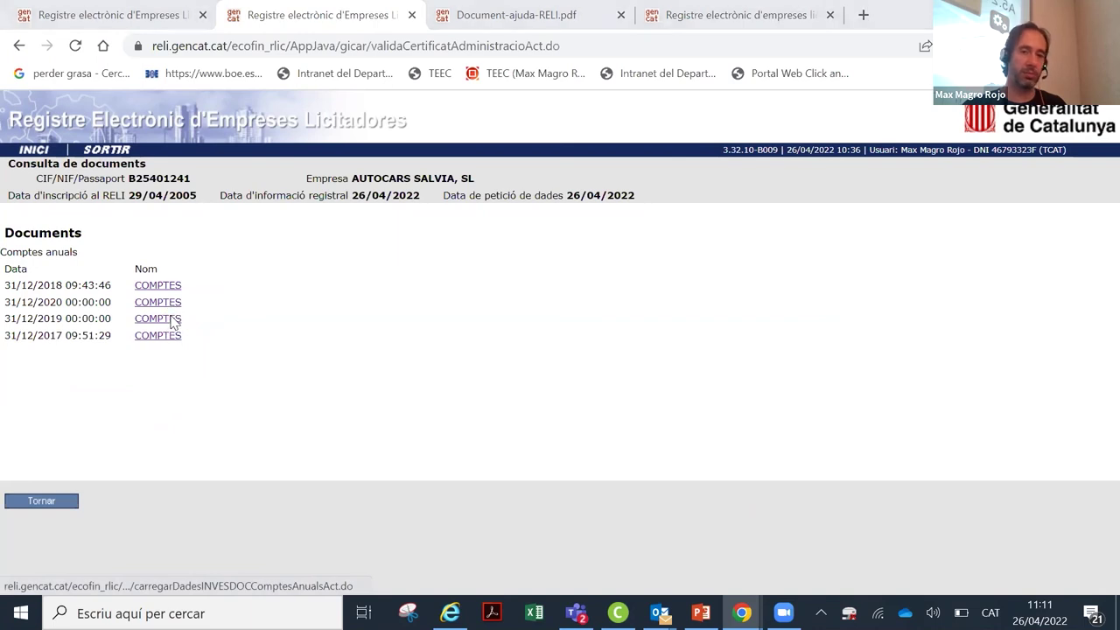
left_click(135, 567)
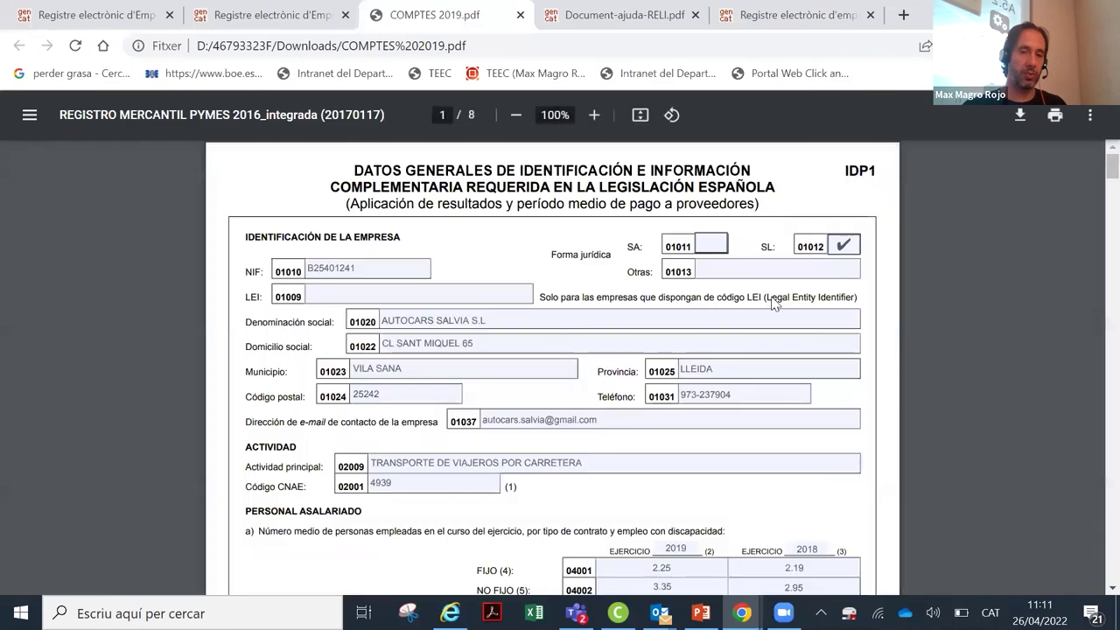
scroll(768, 300, "down", 20)
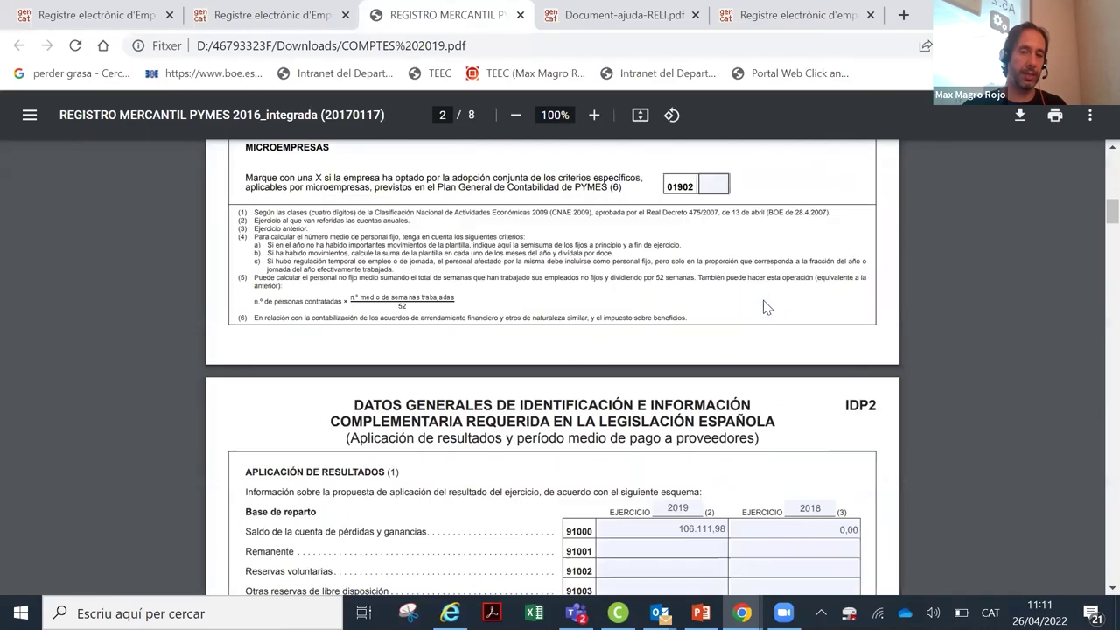
scroll(763, 301, "down", 20)
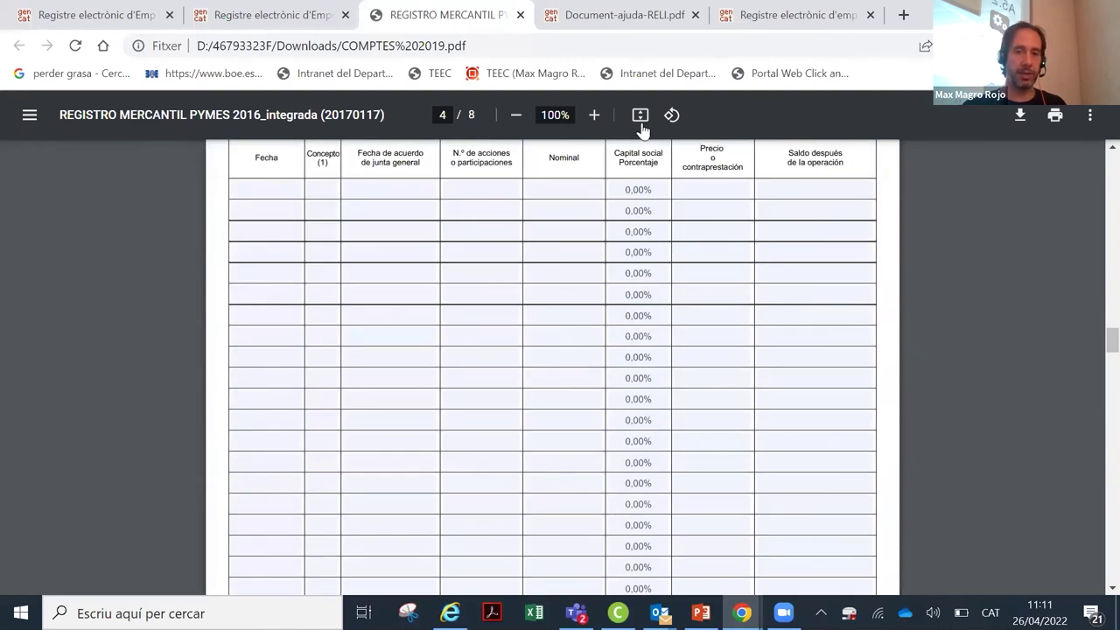
left_click(521, 15)
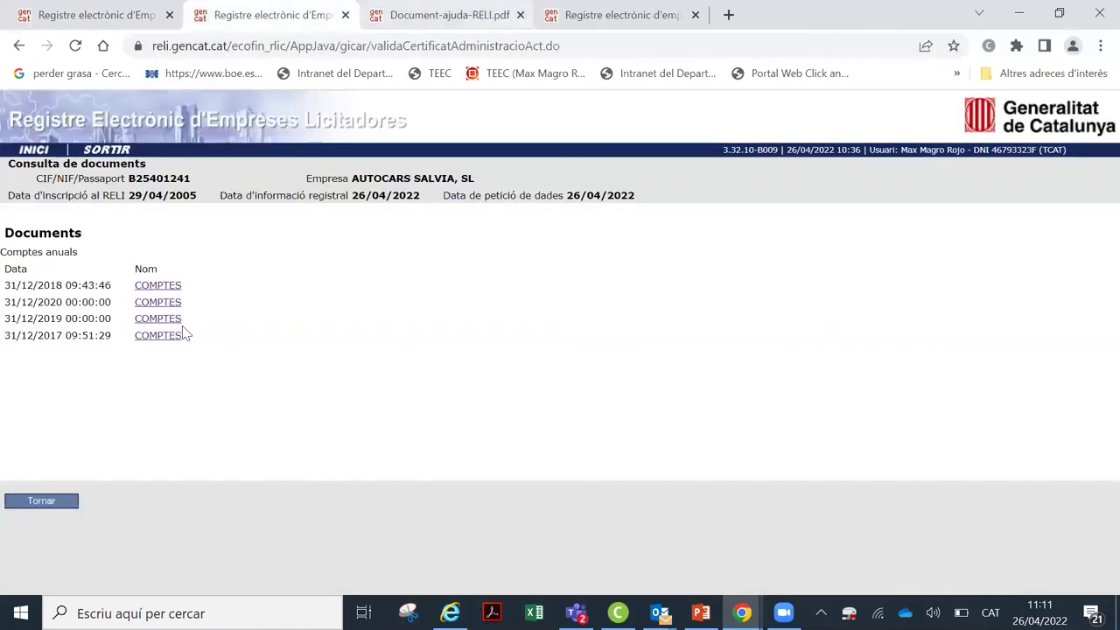
Step: Go back through the annual accounts figures to the solvency section links
left_click(65, 510)
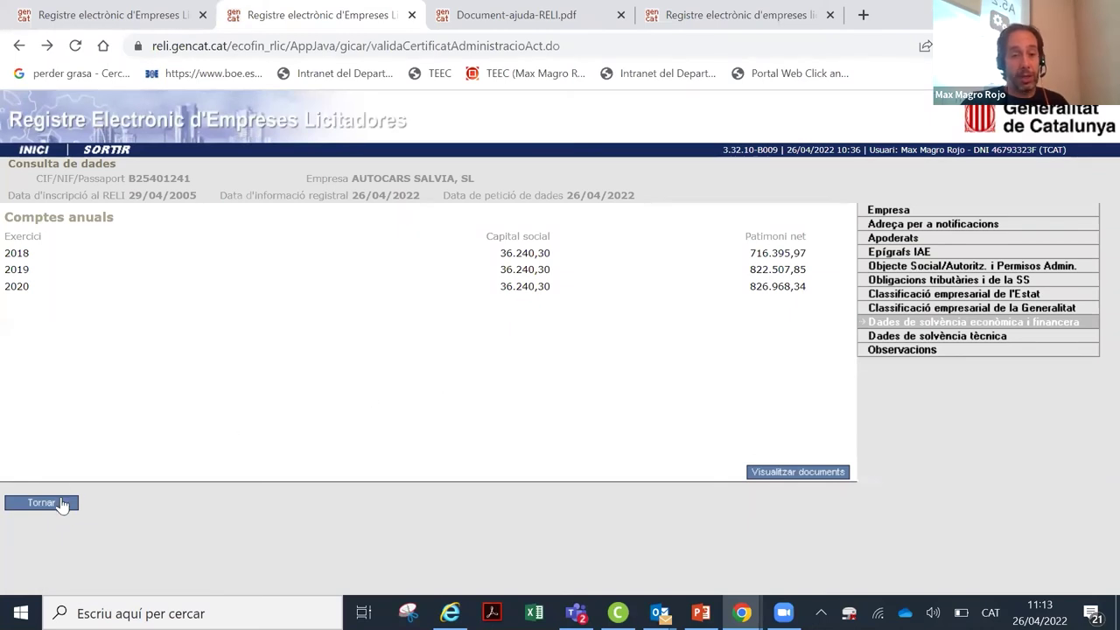
left_click(61, 509)
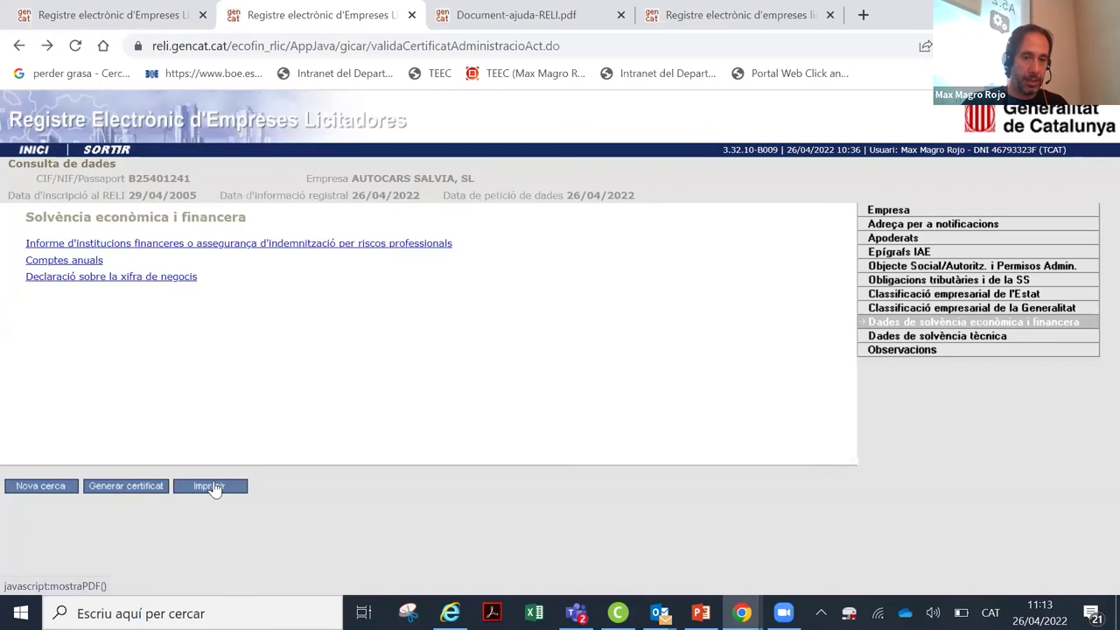
Step: Generate the RELI certificate PDF, scroll through all its pages, then go back to the record
left_click(134, 488)
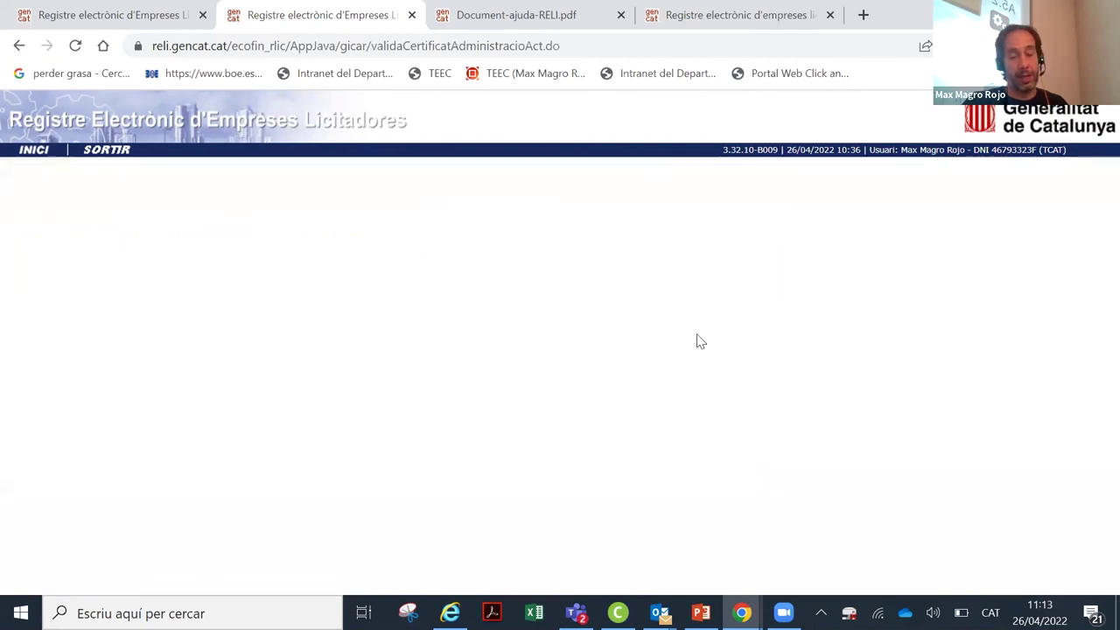
left_click(694, 180)
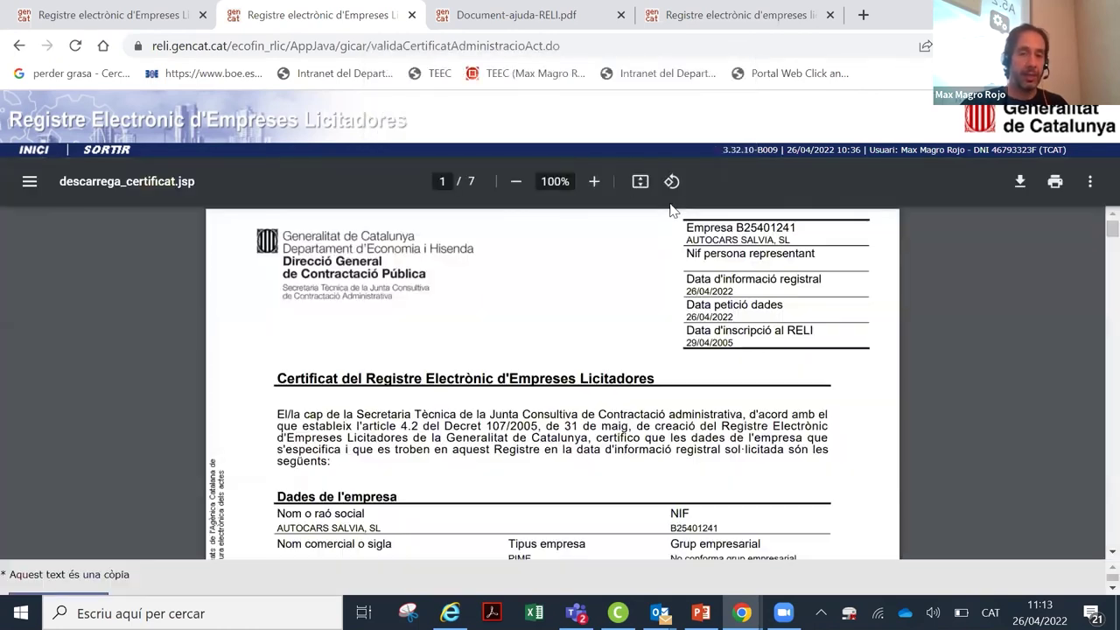
scroll(580, 333, "down", 2)
scroll(580, 332, "down", 10)
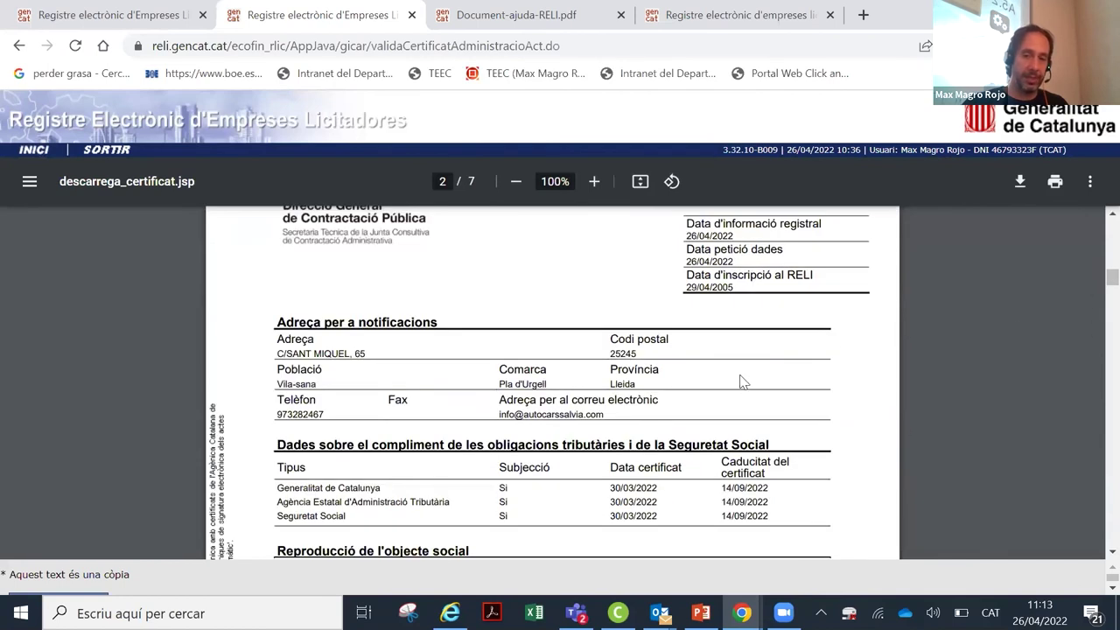
scroll(683, 370, "down", 1)
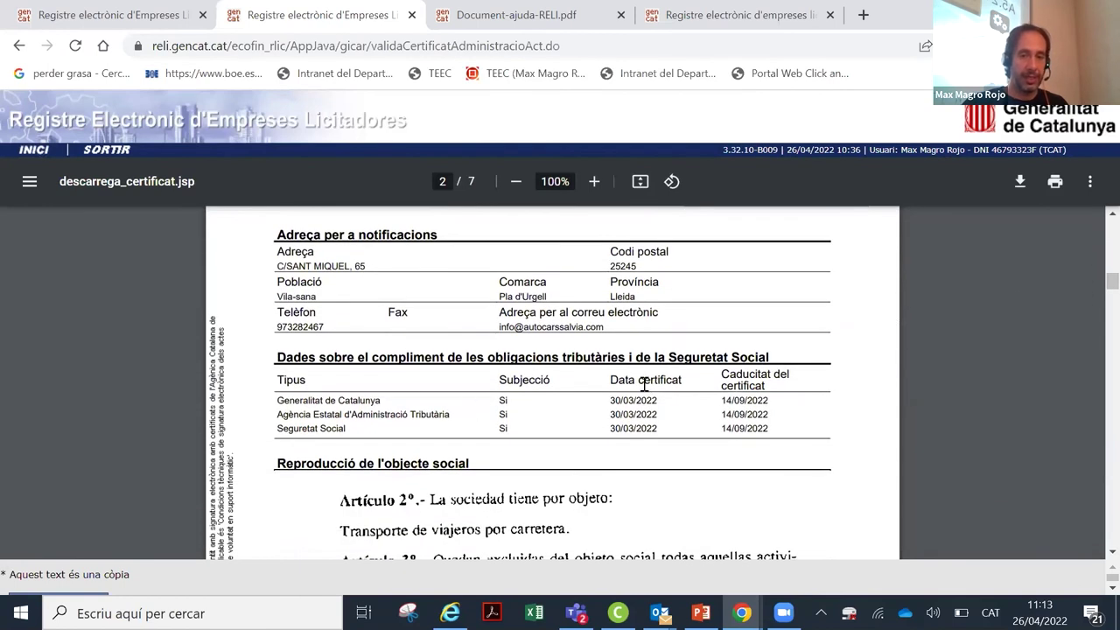
scroll(620, 378, "down", 6)
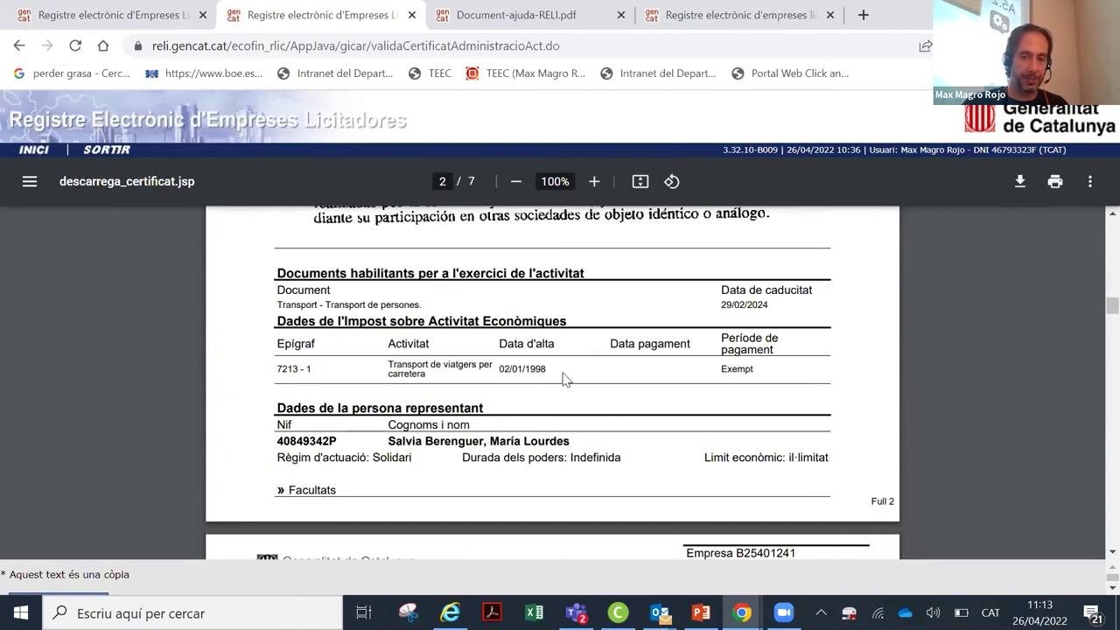
scroll(563, 377, "down", 5)
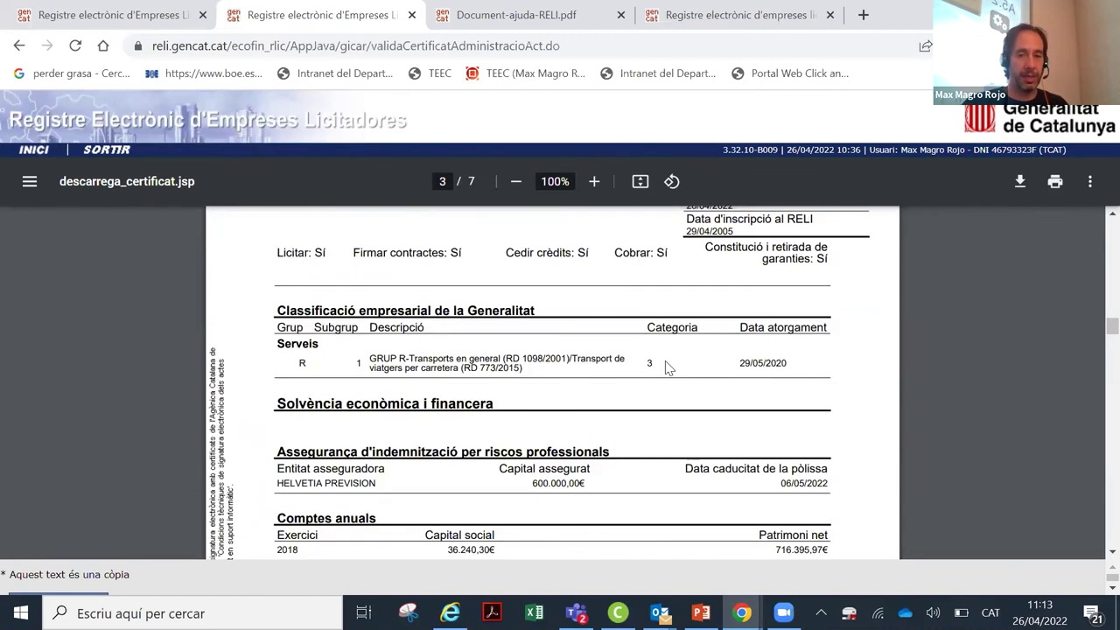
scroll(665, 365, "down", 2)
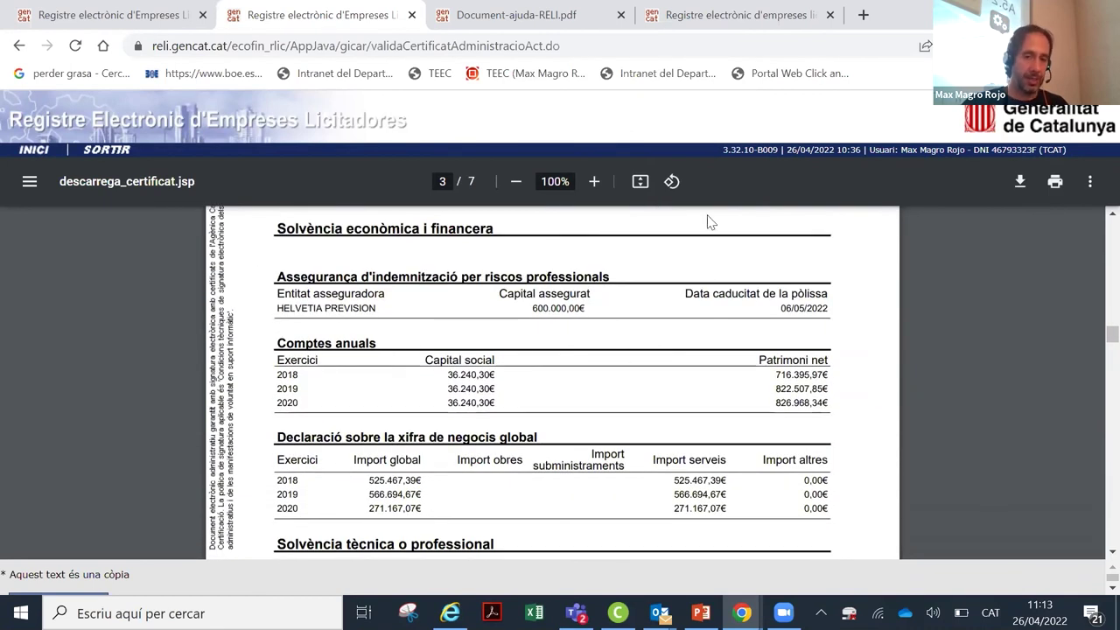
scroll(496, 354, "down", 2)
scroll(495, 354, "down", 3)
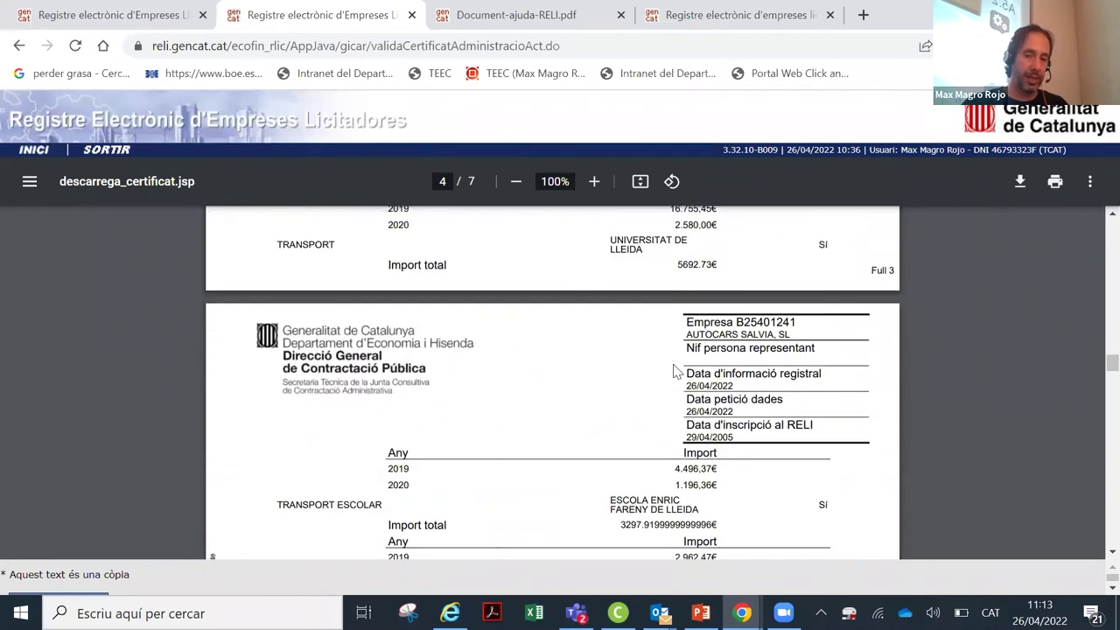
scroll(635, 392, "down", 3)
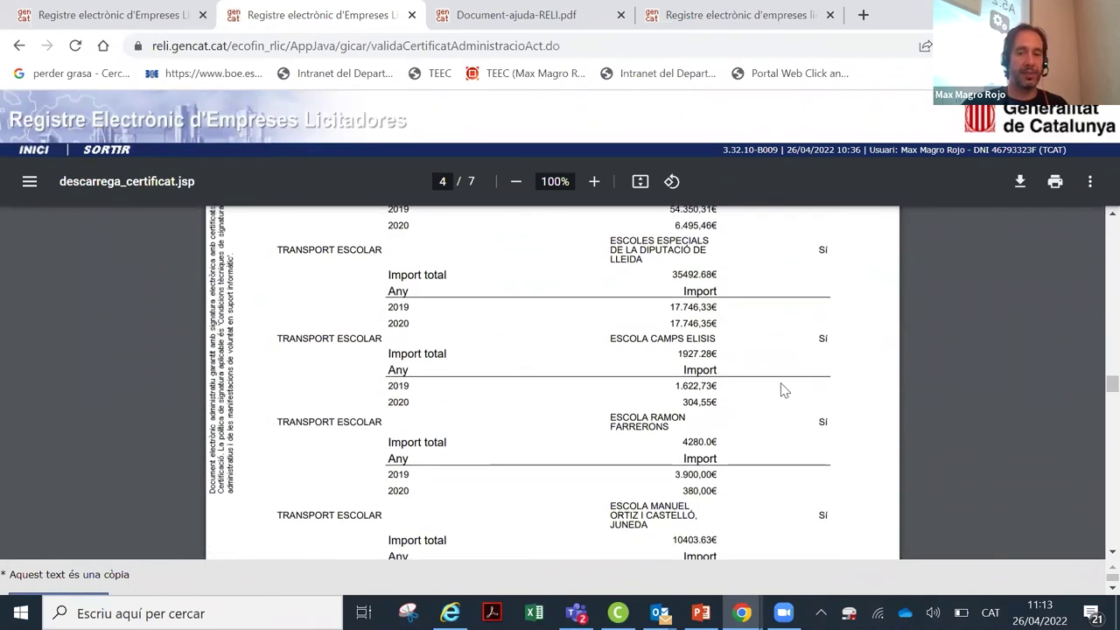
scroll(779, 387, "down", 10)
scroll(761, 398, "up", 15)
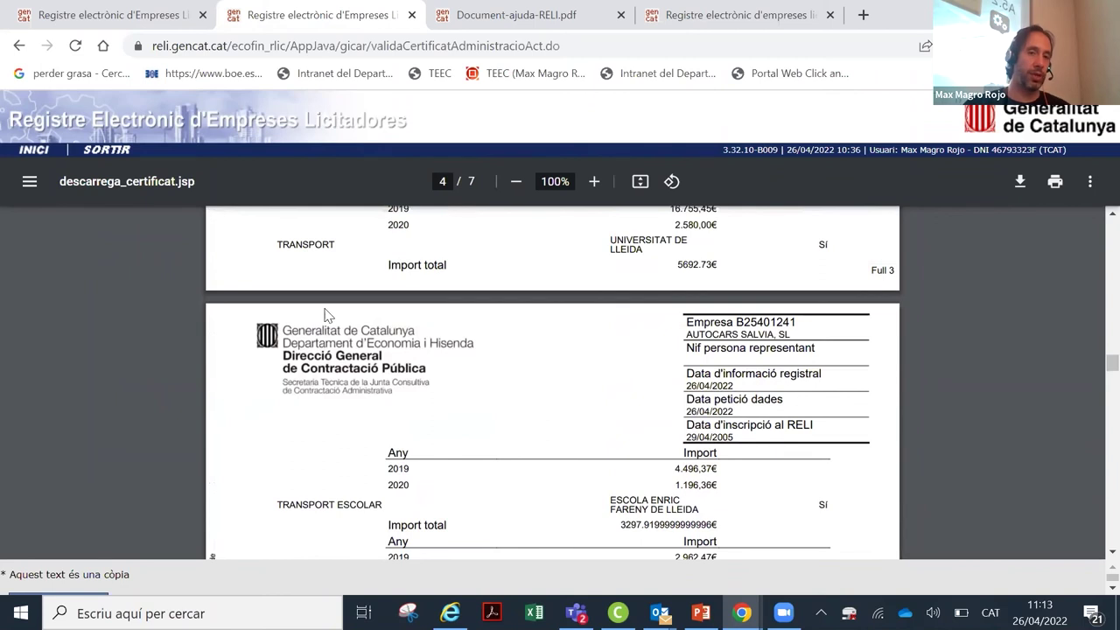
left_click(18, 47)
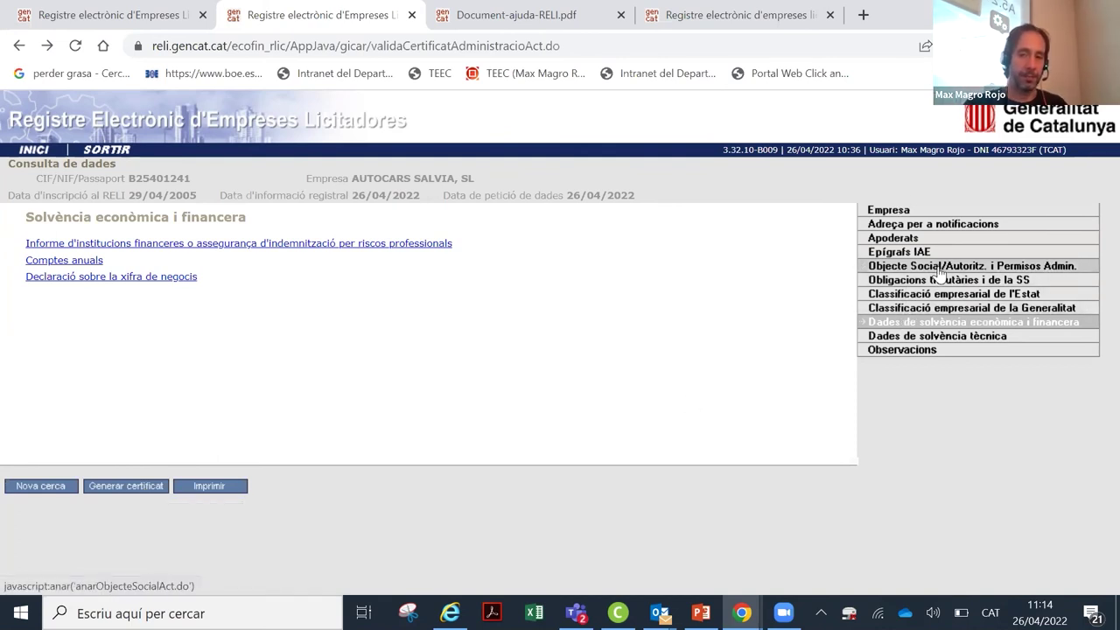
Step: Open the last-3-years services list and view a TRANSPORT ESCOLAR service's details
left_click(945, 336)
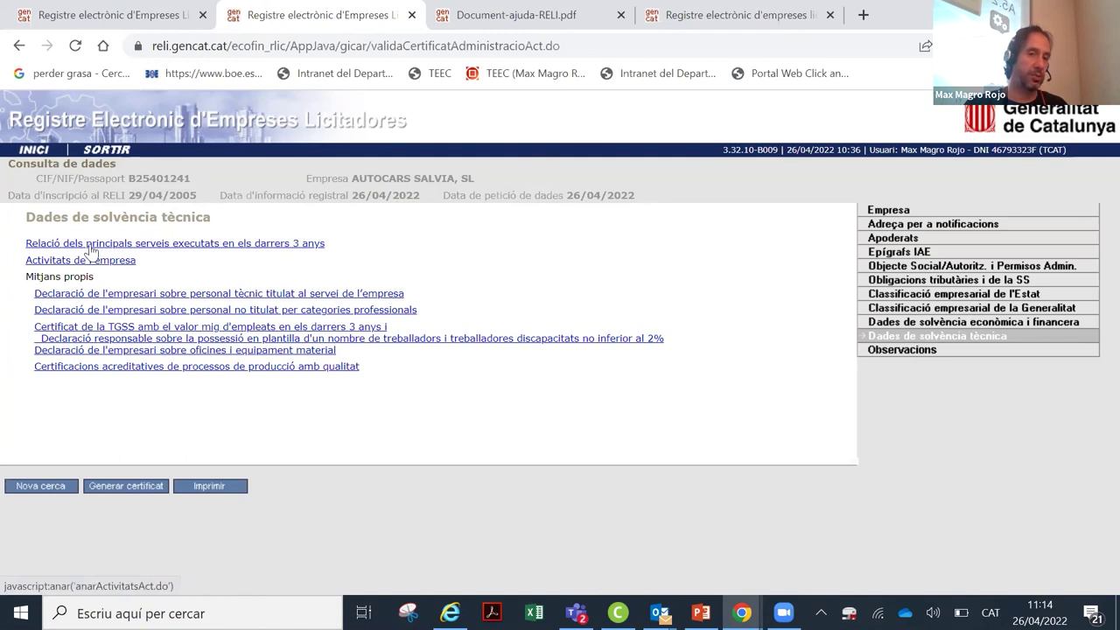
left_click(279, 247)
scroll(122, 411, "down", 1)
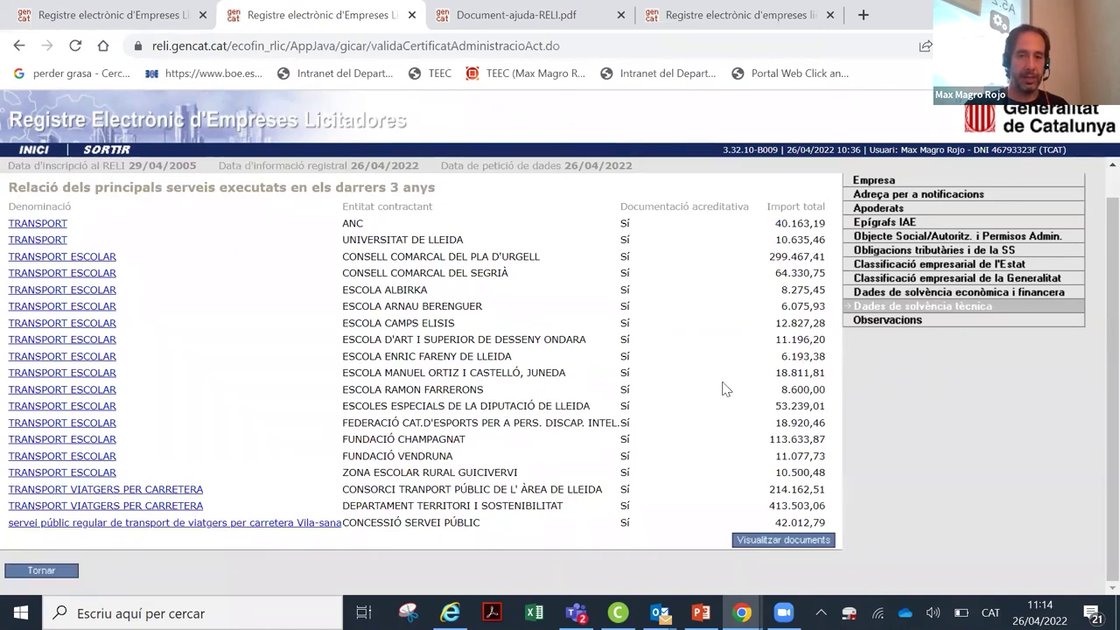
left_click(79, 472)
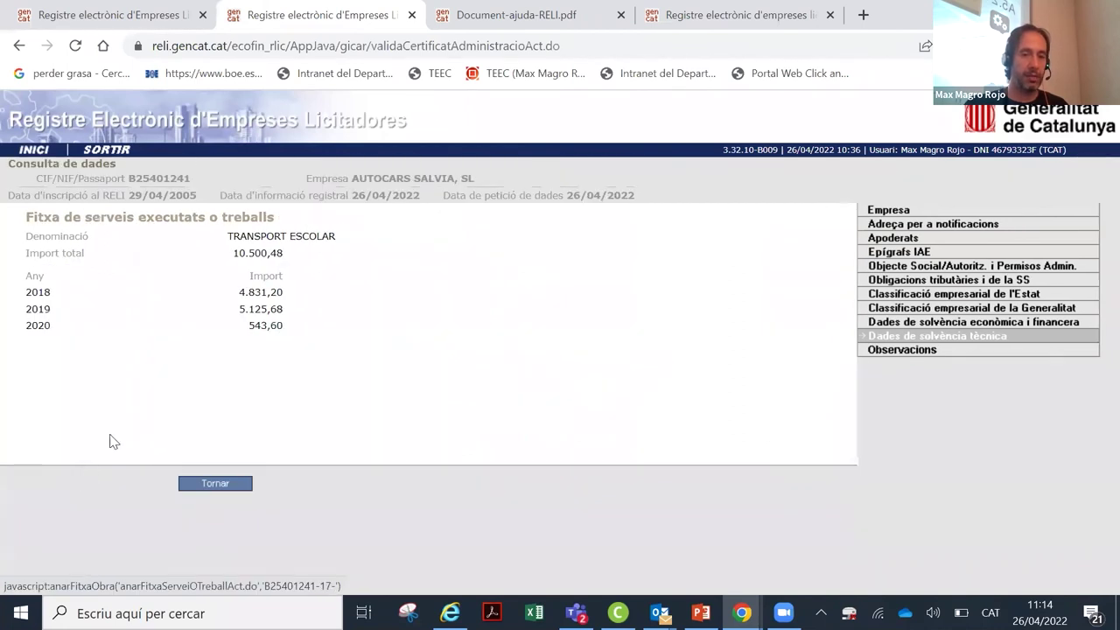
left_click(214, 484)
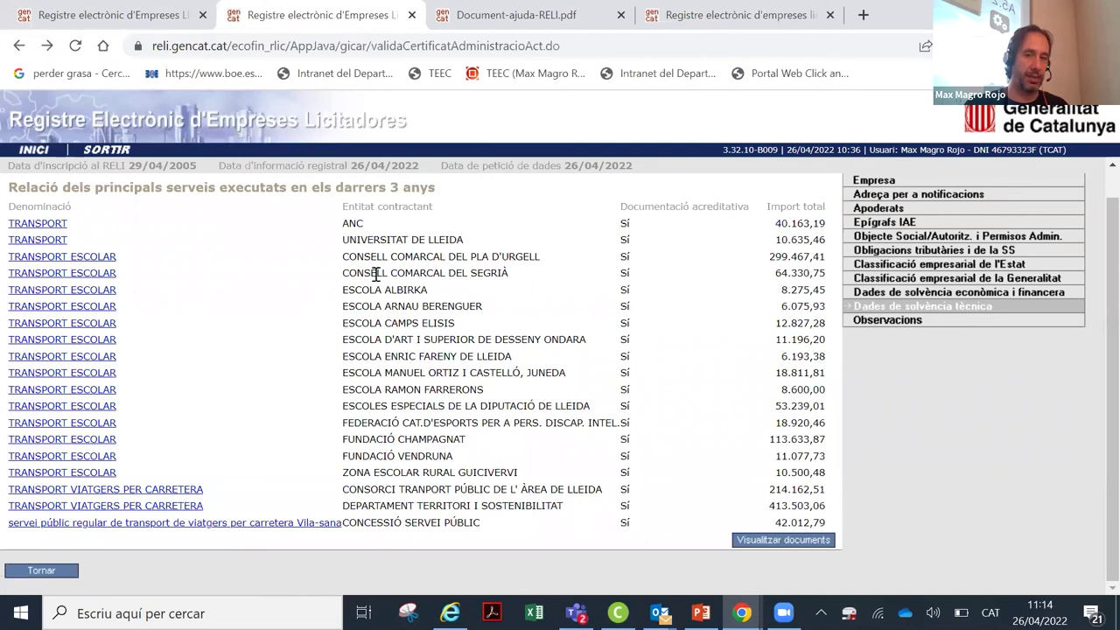
Step: Open the 03/05/2021 SERVEIS2020 certificate, then return to the technical solvency data
left_click(792, 539)
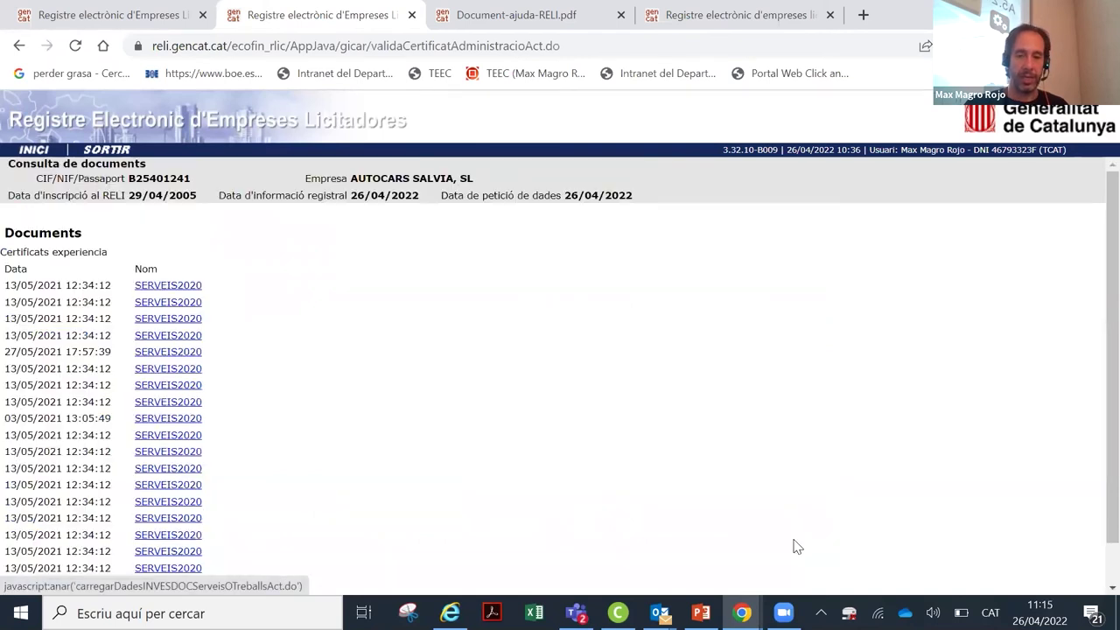
scroll(223, 289, "down", 1)
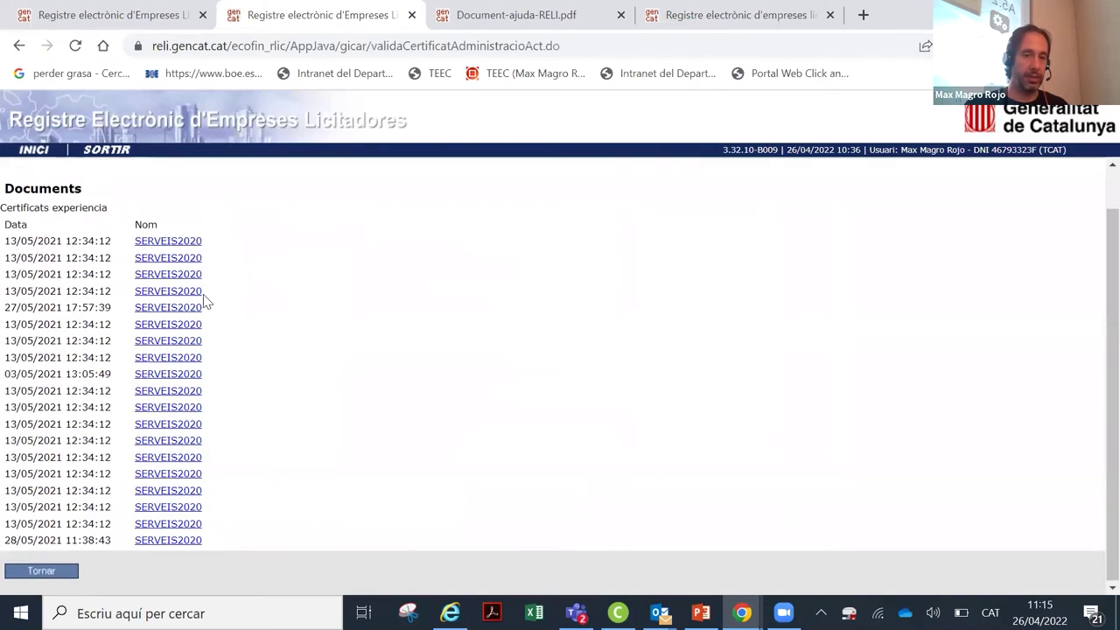
left_click(195, 371)
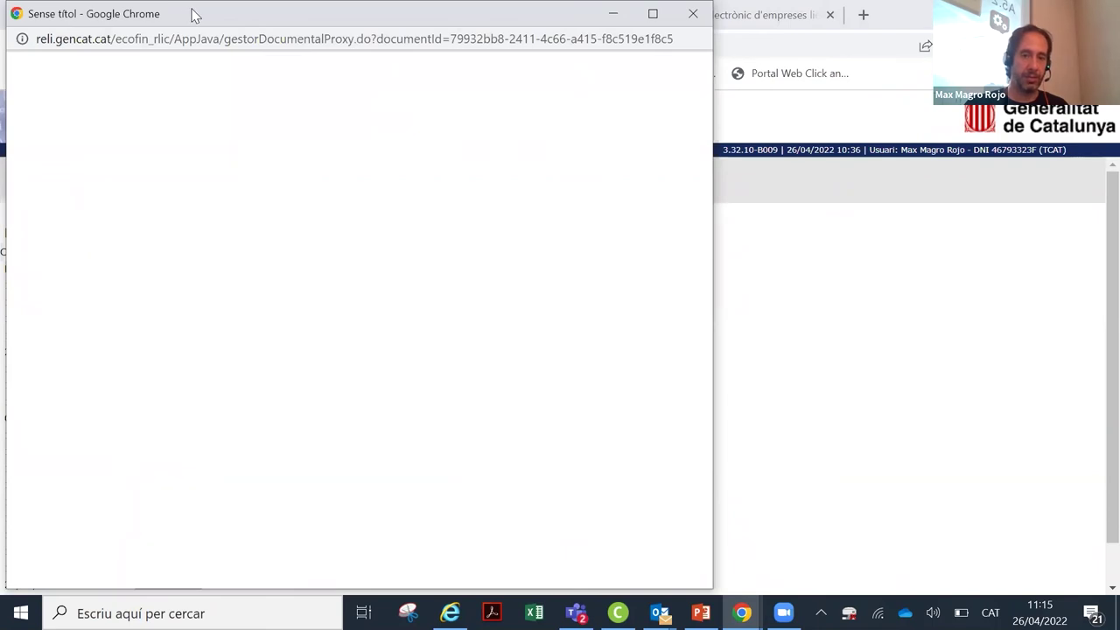
left_click(26, 48)
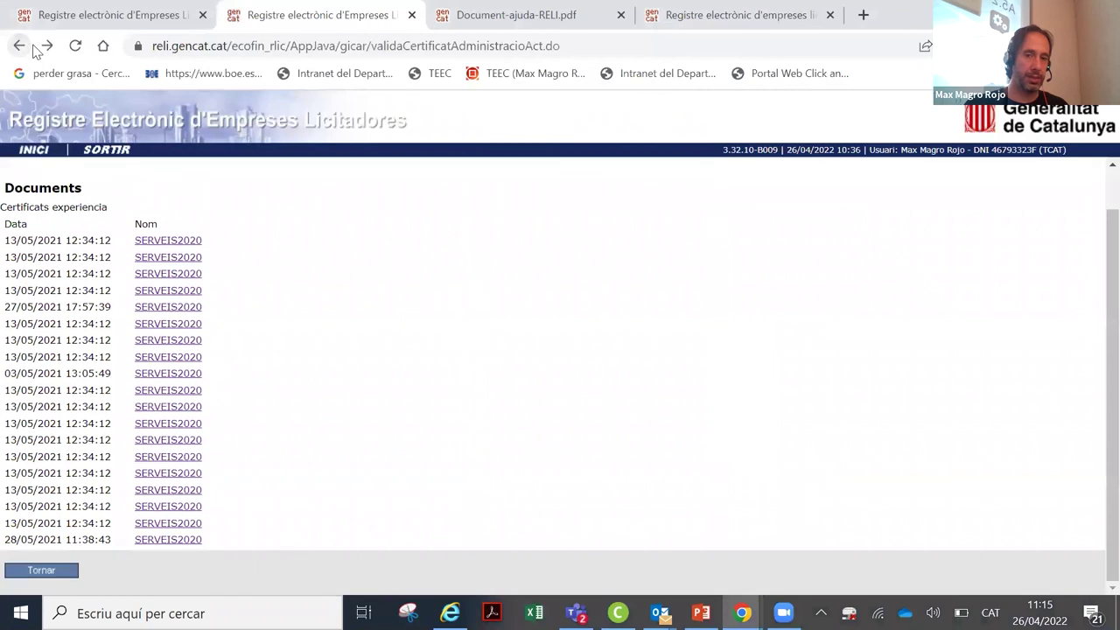
left_click(54, 571)
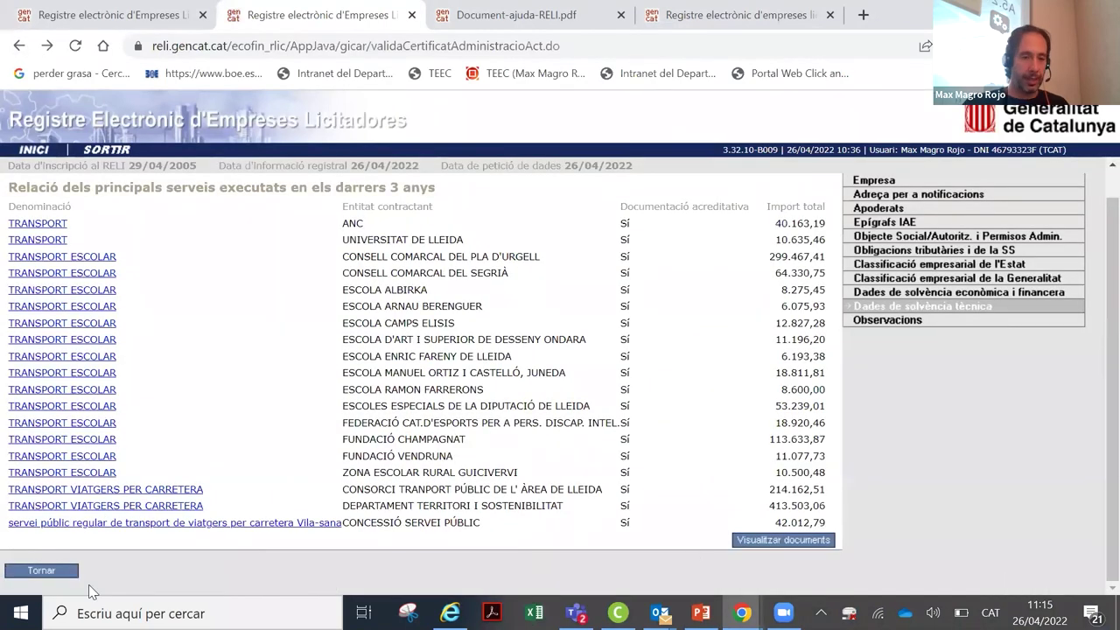
left_click(62, 573)
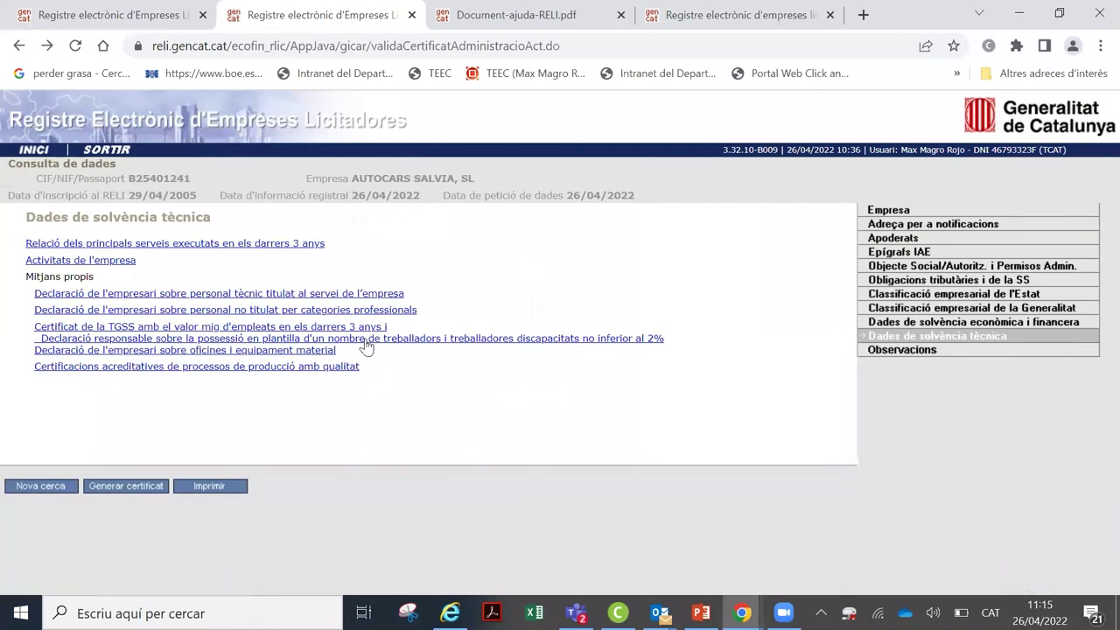
left_click(209, 368)
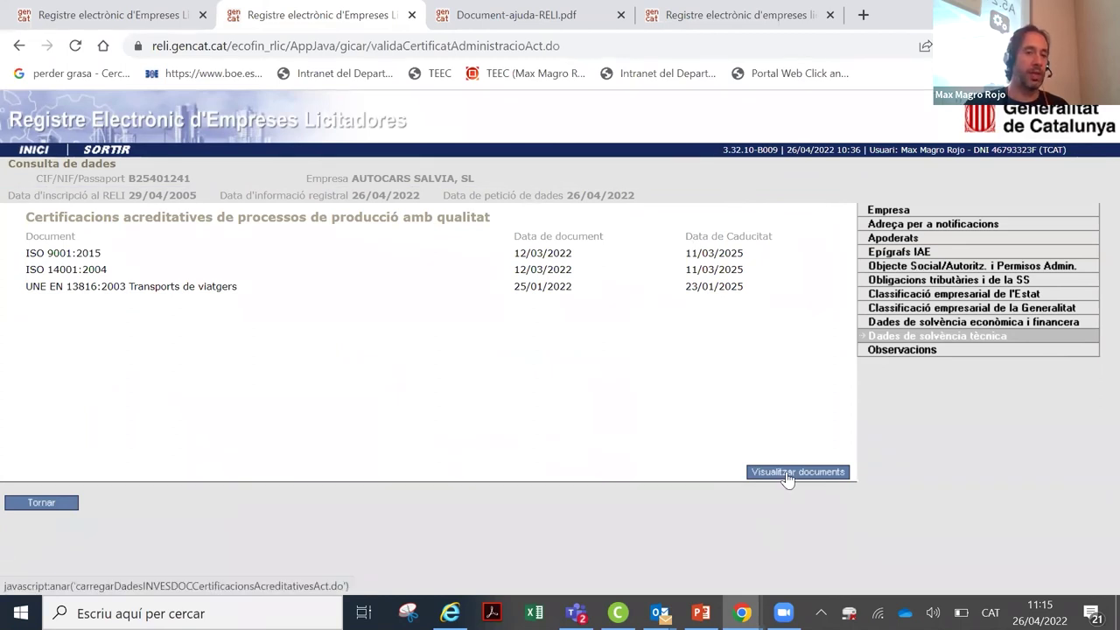
left_click(51, 510)
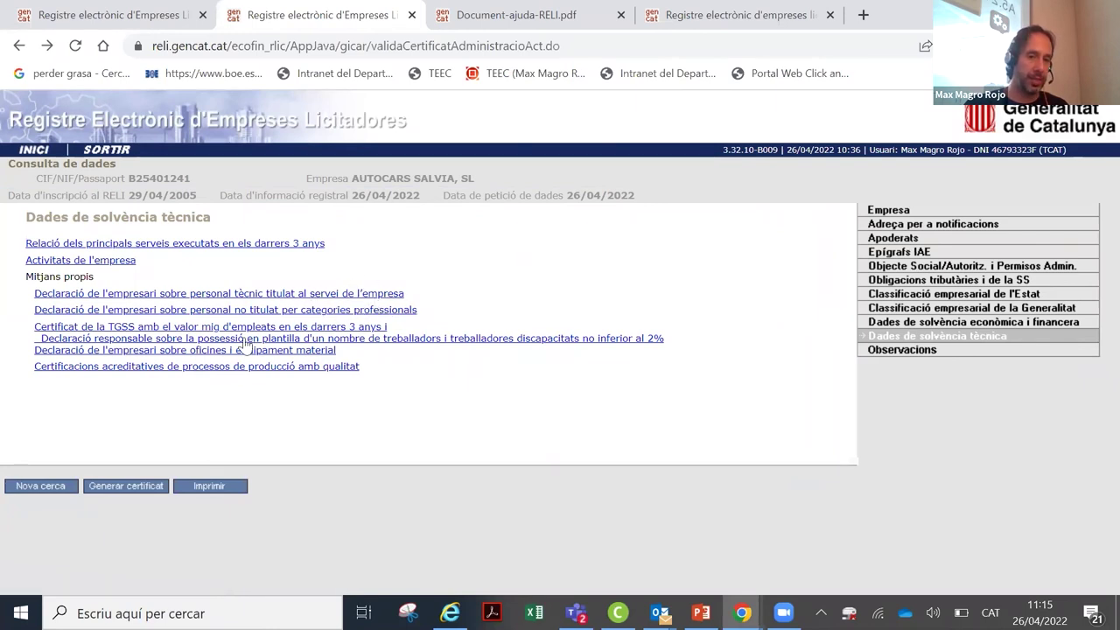
Step: Read the Observacions note, then switch to the Empresa general details
left_click(909, 360)
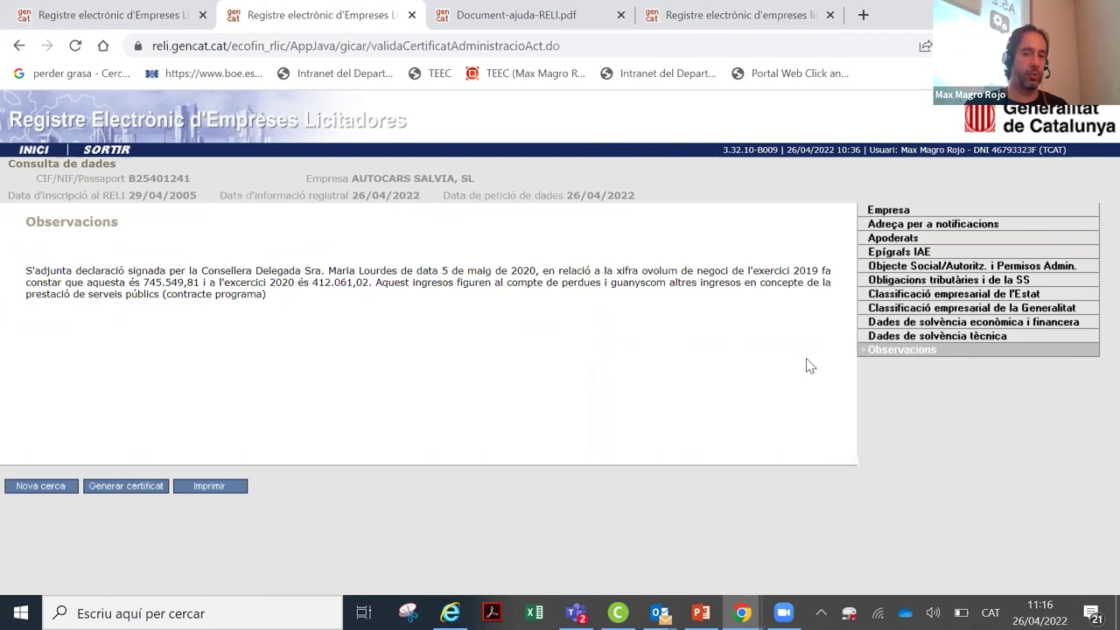
left_click(905, 216)
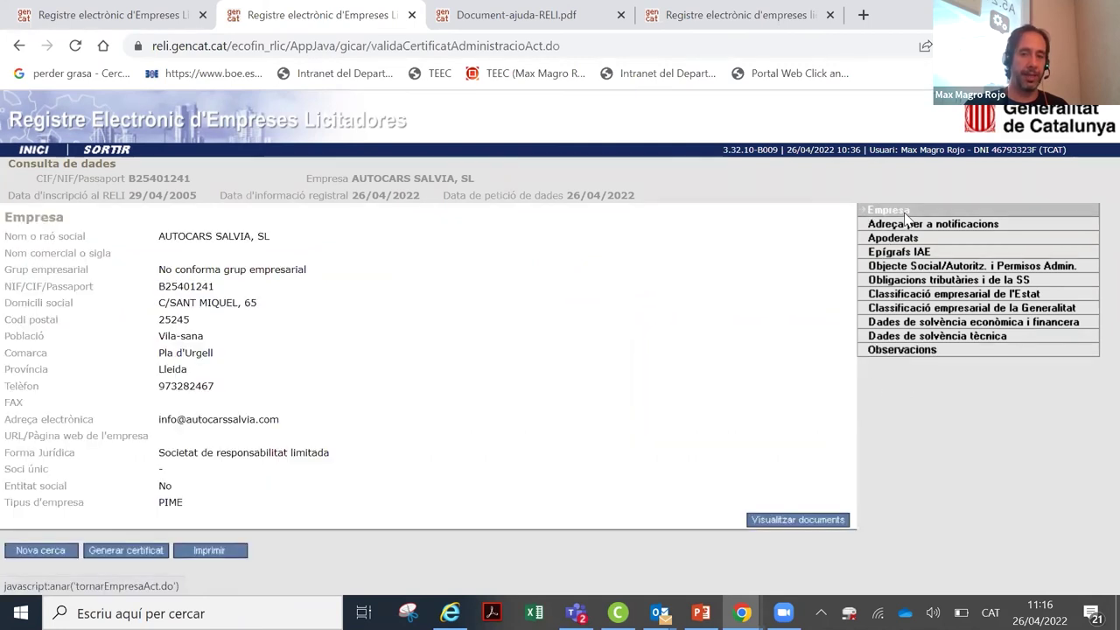